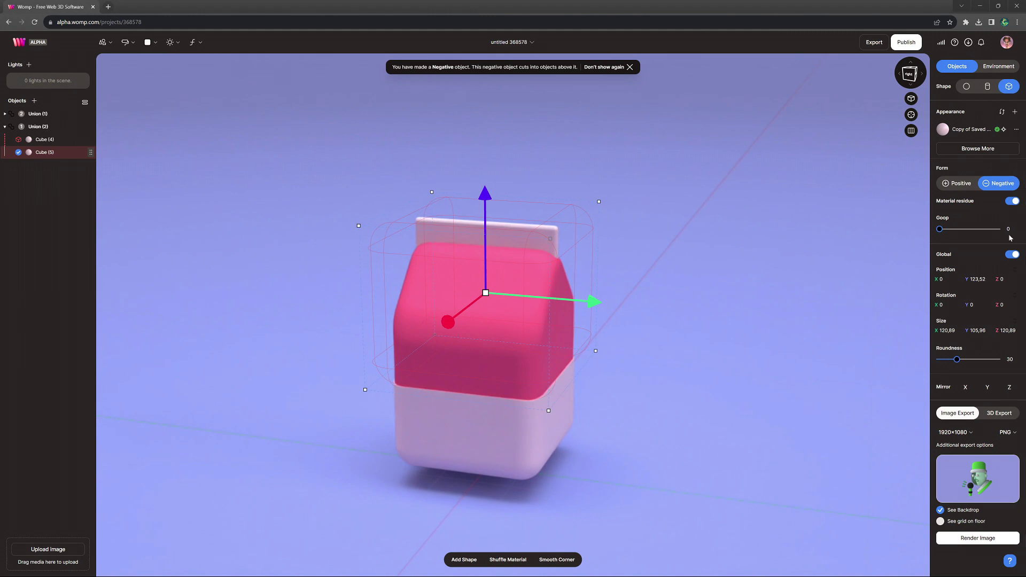
# Set the negative cube's Goop to 7 and shape the carton's color boundary with a negative cylinder duplicate.
pyautogui.click(1009, 229)
pyautogui.write('7')
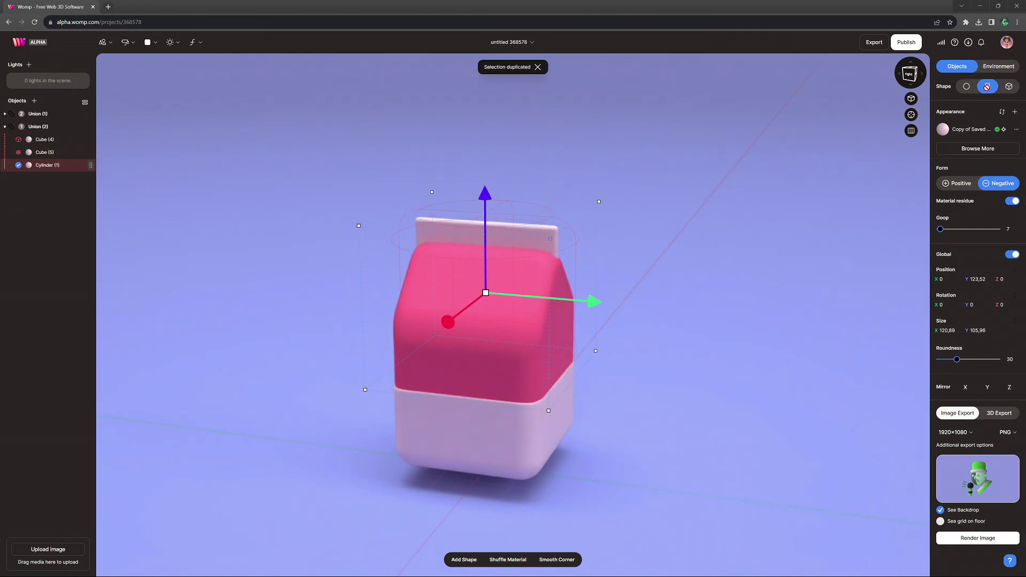
pyautogui.moveTo(673, 275); pyautogui.dragTo(368, 370)
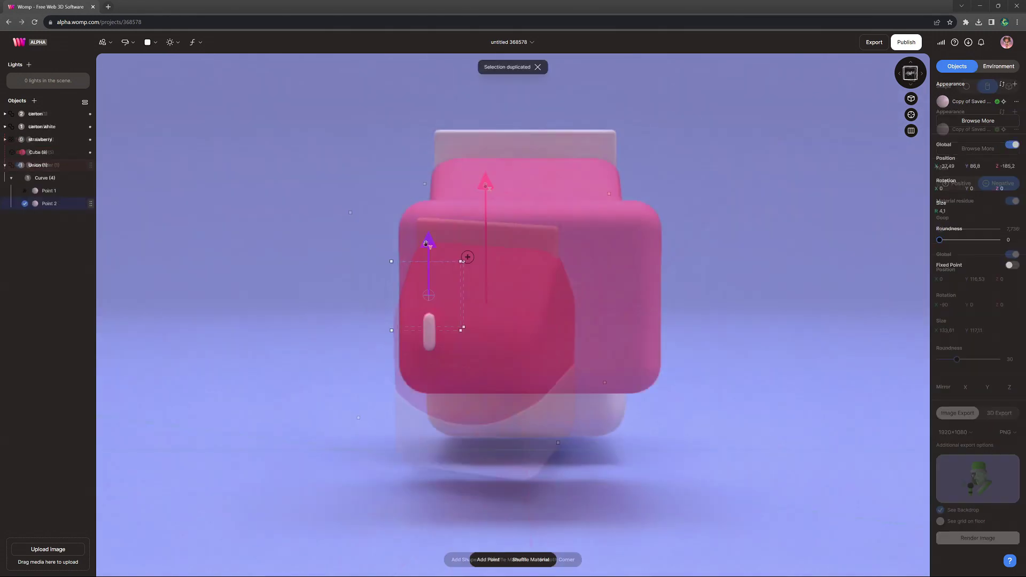
# Extend the letter curve on the carton front and duplicate the negative stripe cubes along the straw, selecting the straw's parts.
pyautogui.hotkey('ctrl', 'd')
pyautogui.moveTo(452, 256); pyautogui.dragTo(507, 324)
pyautogui.hotkey('ctrl', 'd')
pyautogui.hotkey('ctrl', 'd')
pyautogui.click(60, 231)
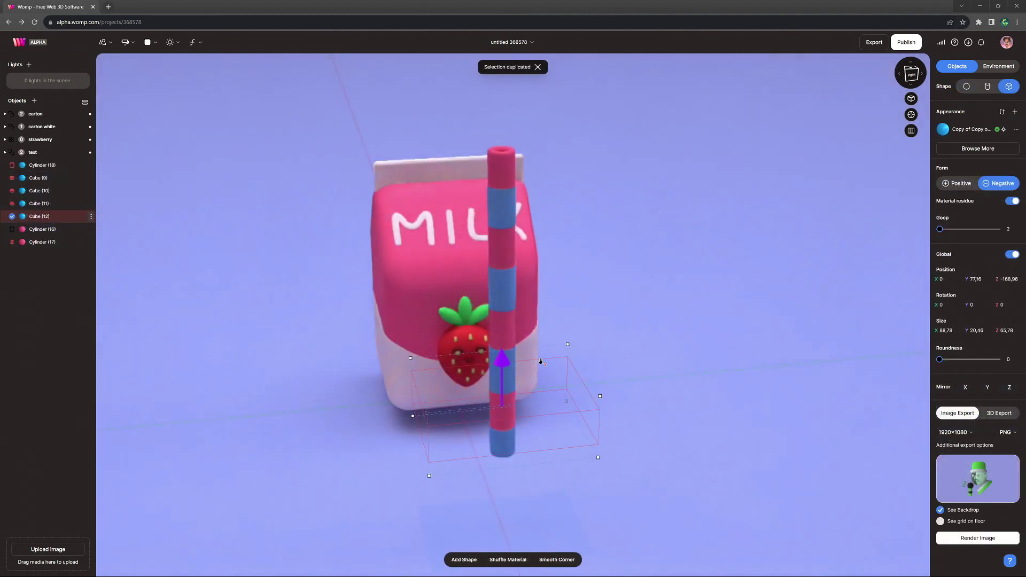
pyautogui.keyDown('shift'); pyautogui.click(42, 165); pyautogui.keyUp('shift')
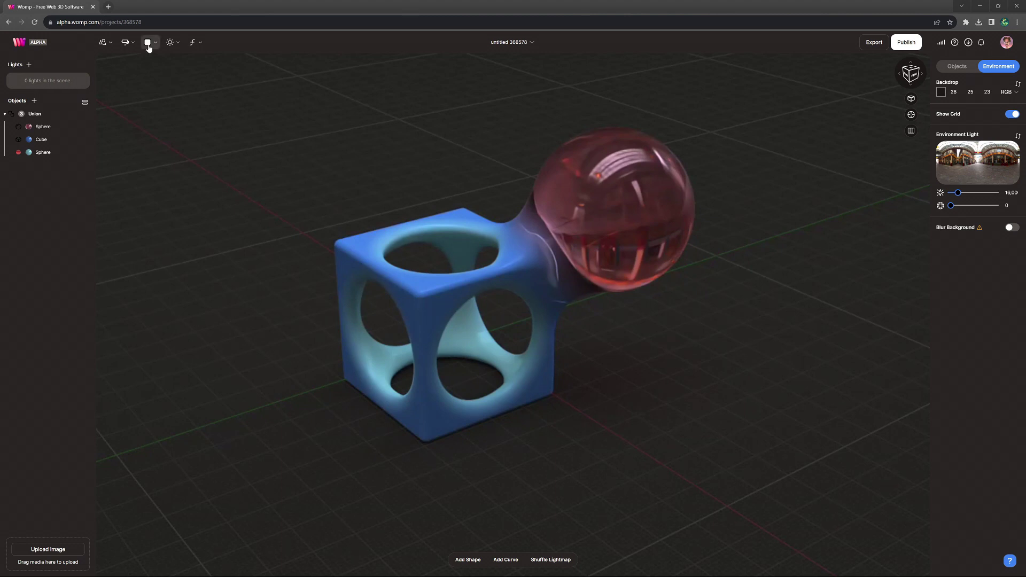
# Create a new backdrop in periwinkle blue, RGB 143, 150, 221.
pyautogui.click(149, 47)
pyautogui.click(140, 81)
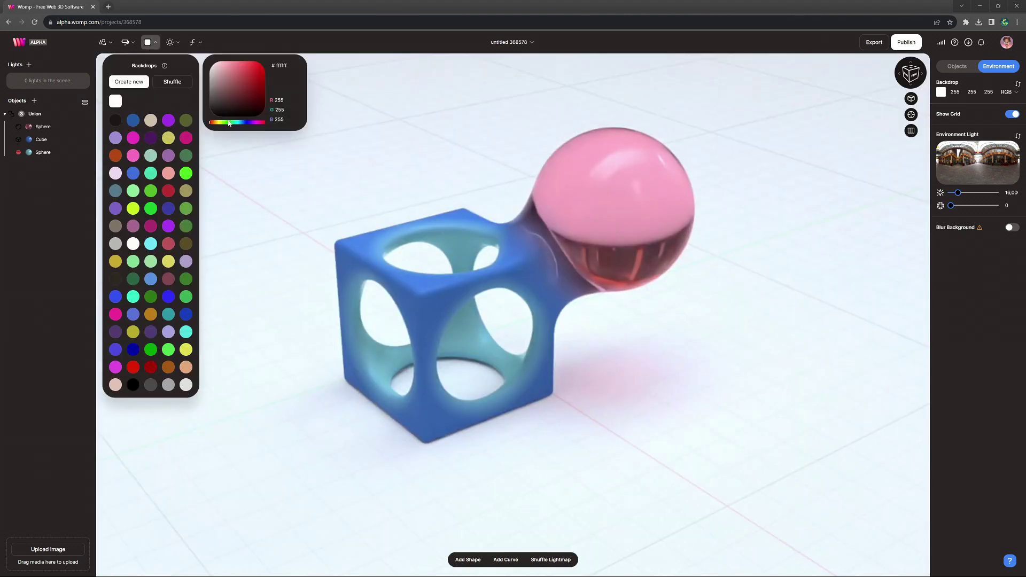
pyautogui.moveTo(244, 110); pyautogui.dragTo(229, 71)
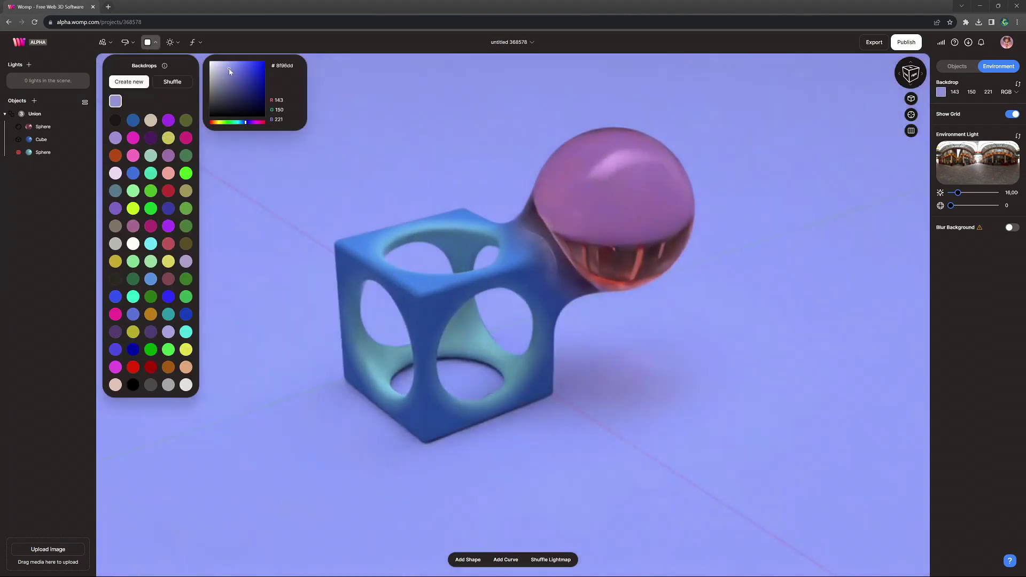
# Delete the sample union from the scene and add a cube.
pyautogui.click(59, 116)
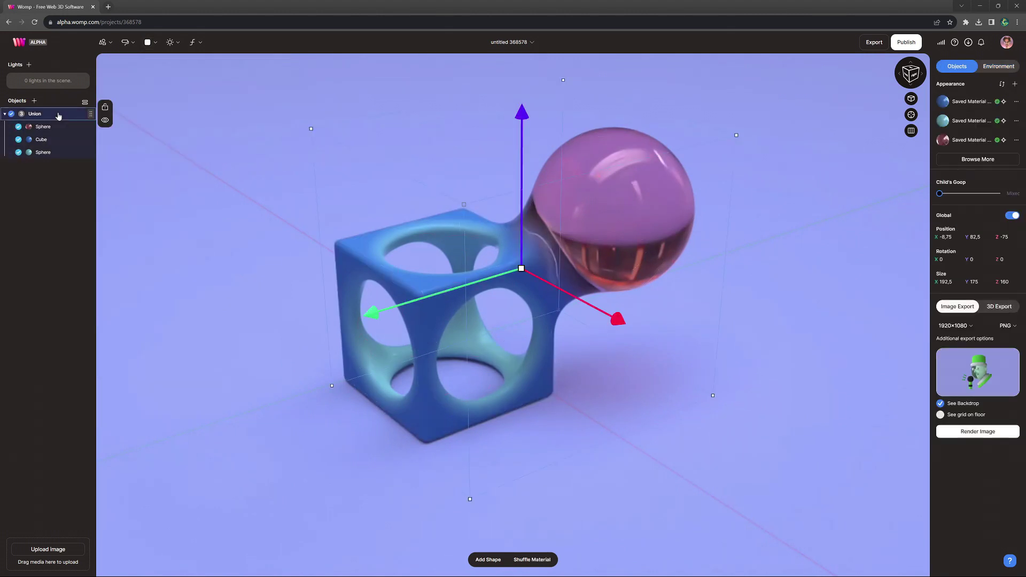
pyautogui.press('Delete')
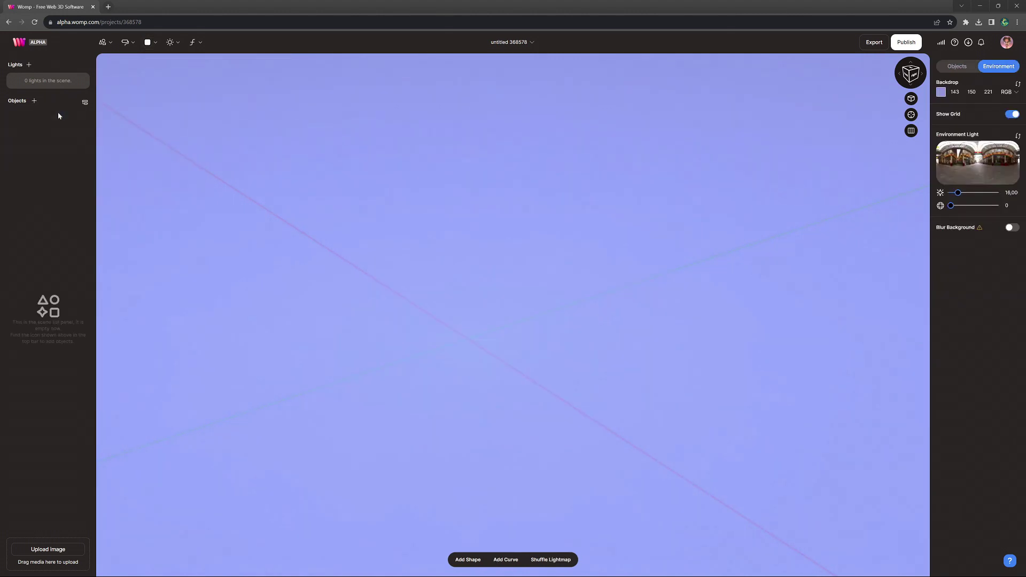
pyautogui.click(105, 43)
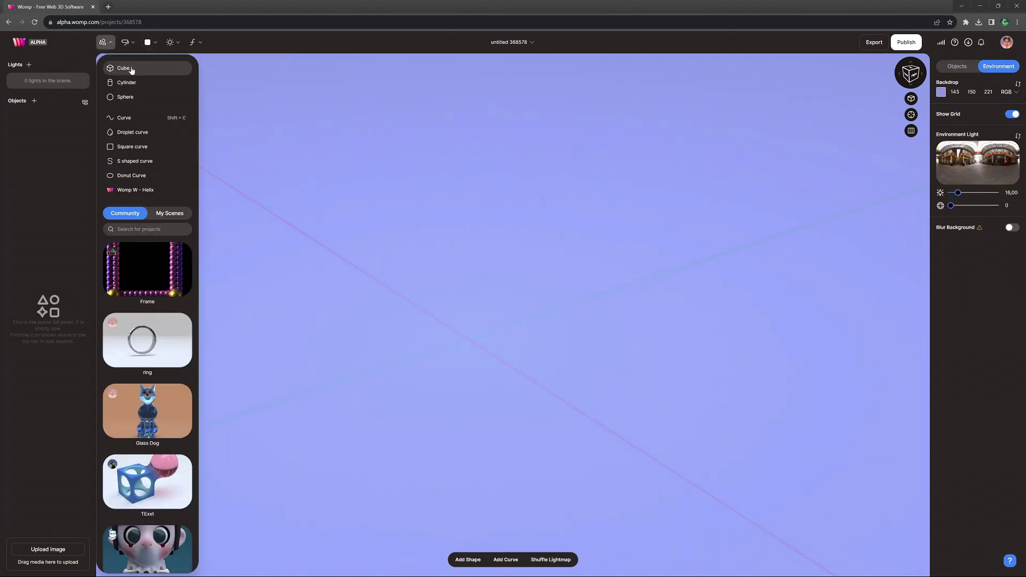
pyautogui.click(131, 70)
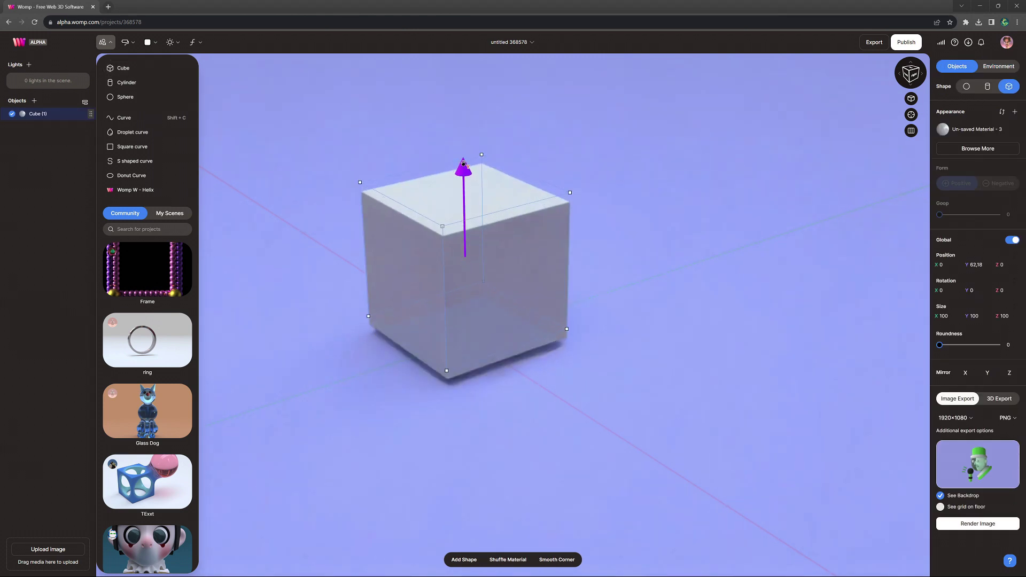
# Stretch the cube upward to a height of about 146 and set its roundness to 30.
pyautogui.click(496, 182)
pyautogui.moveTo(508, 203); pyautogui.dragTo(504, 138)
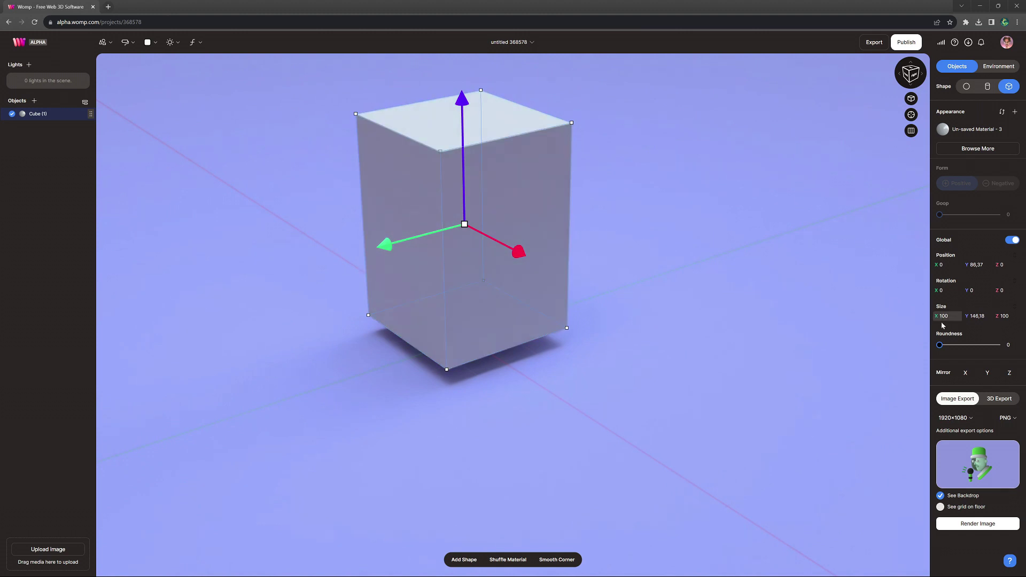
pyautogui.moveTo(940, 345); pyautogui.dragTo(955, 349)
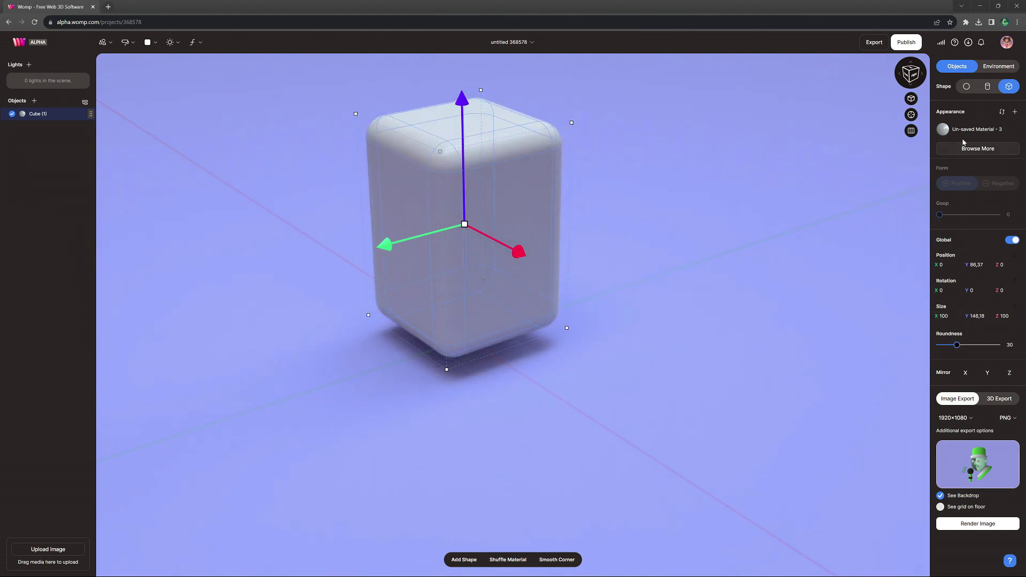
# Give the cube a pink material, RGB 255, 86, 120, with roughness 50, and save it to the library.
pyautogui.click(963, 131)
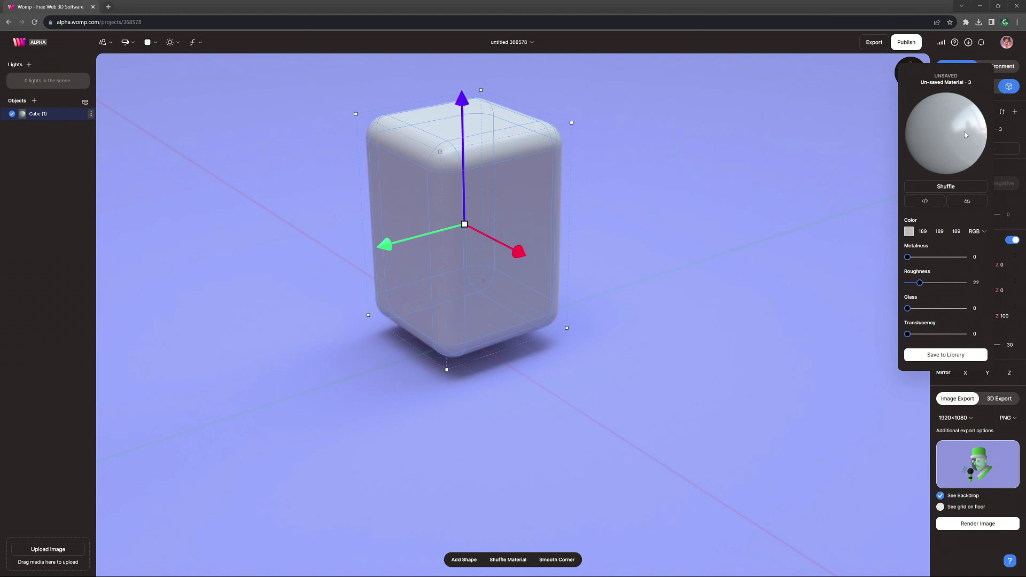
pyautogui.click(910, 232)
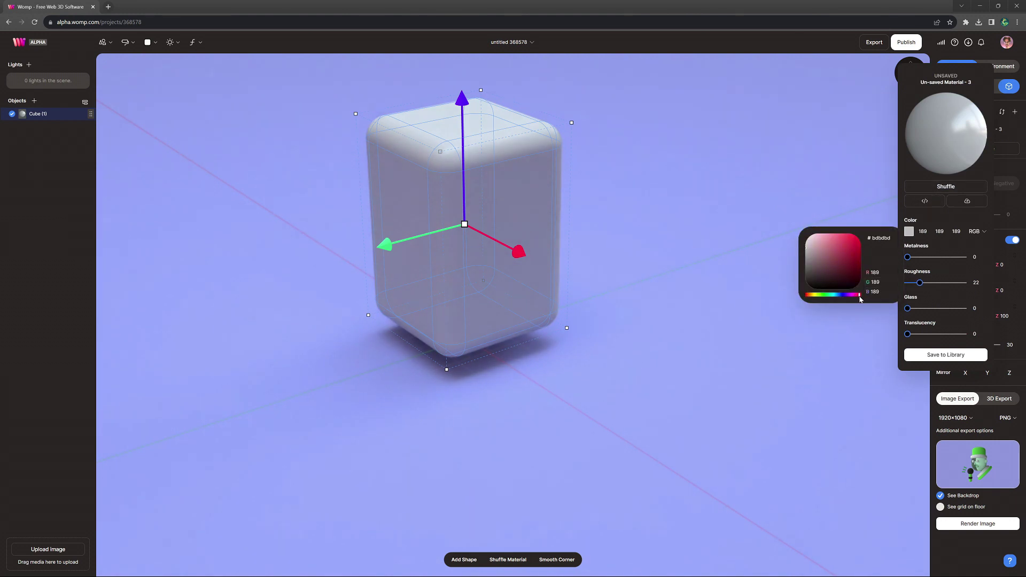
pyautogui.click(843, 236)
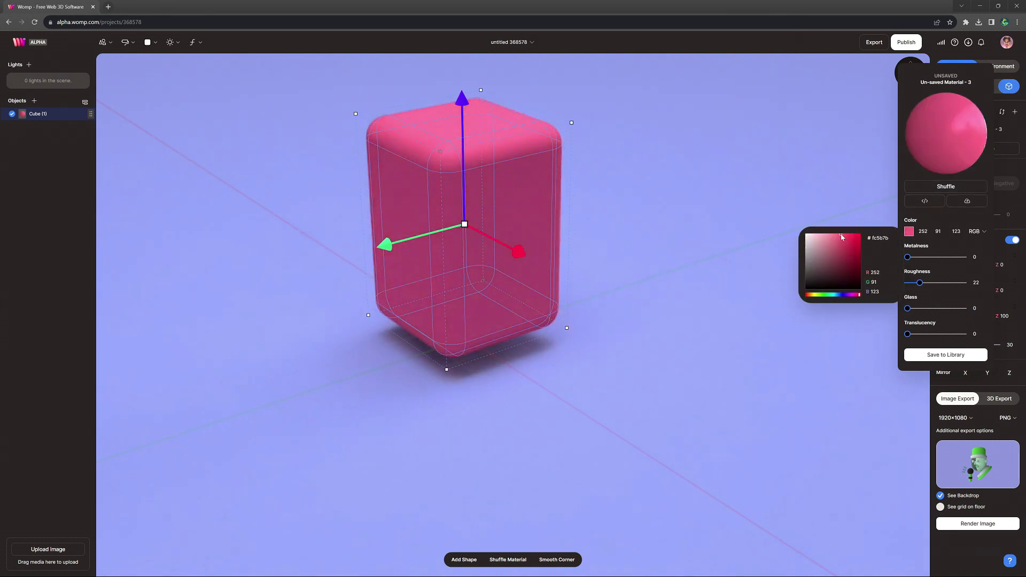
pyautogui.moveTo(843, 236); pyautogui.dragTo(843, 237)
pyautogui.moveTo(920, 283); pyautogui.dragTo(930, 287)
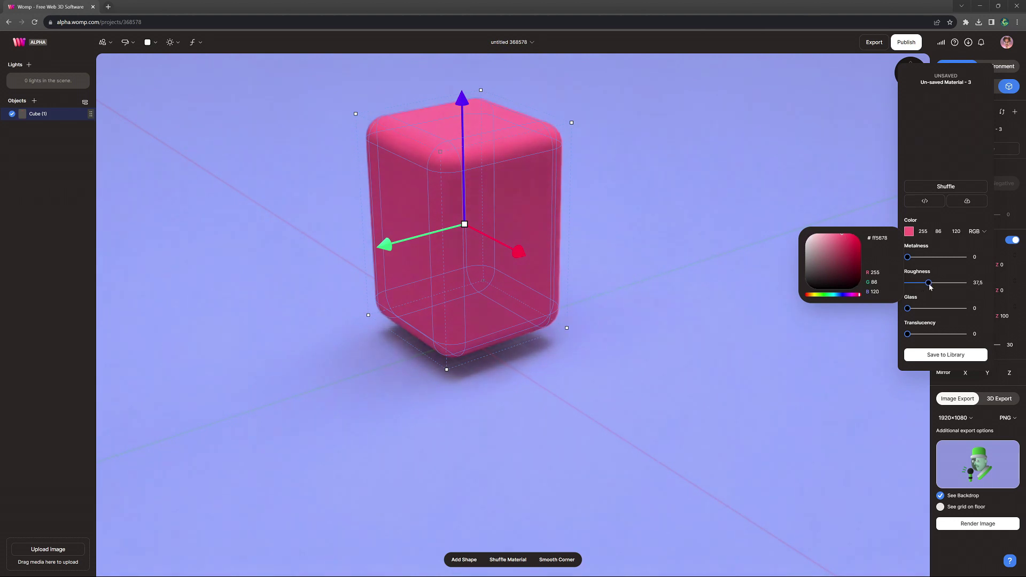
pyautogui.click(935, 355)
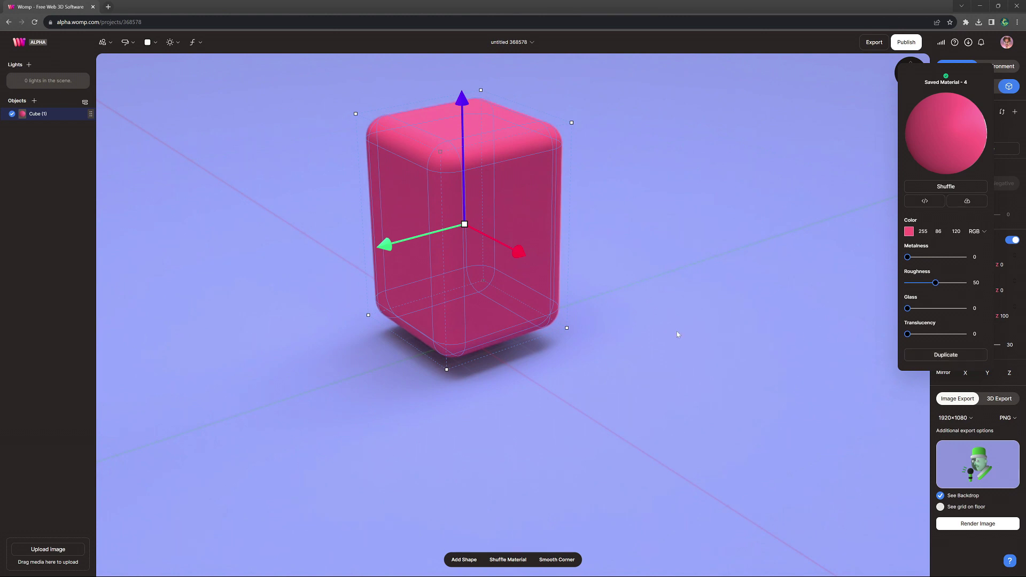
pyautogui.click(676, 331)
# Duplicate the pink cube to about Z 131 and mirror the copy across Z.
pyautogui.moveTo(635, 322); pyautogui.dragTo(679, 358)
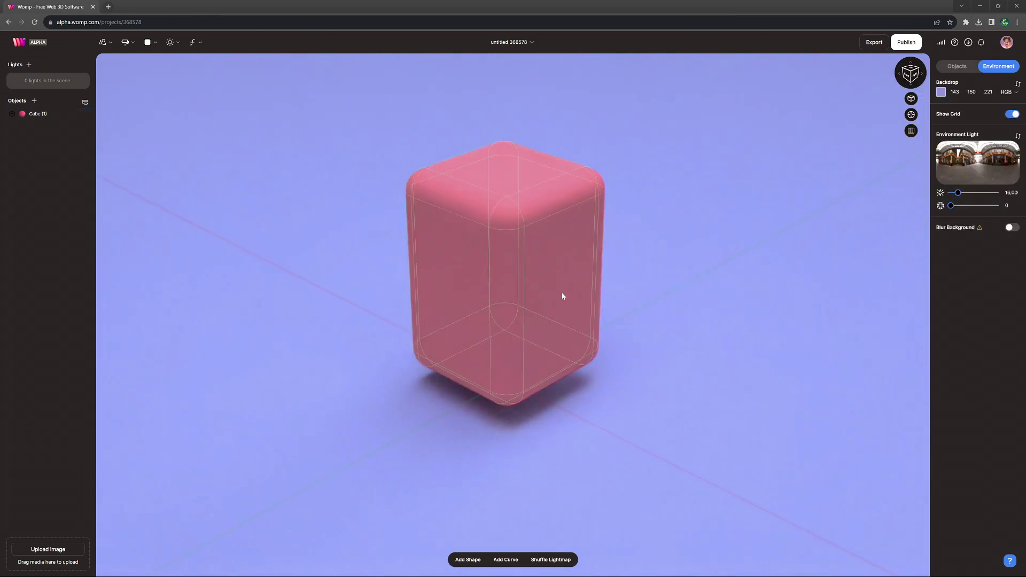
pyautogui.click(562, 293)
pyautogui.keyDown('alt'); pyautogui.moveTo(573, 299); pyautogui.dragTo(435, 240); pyautogui.keyUp('alt')
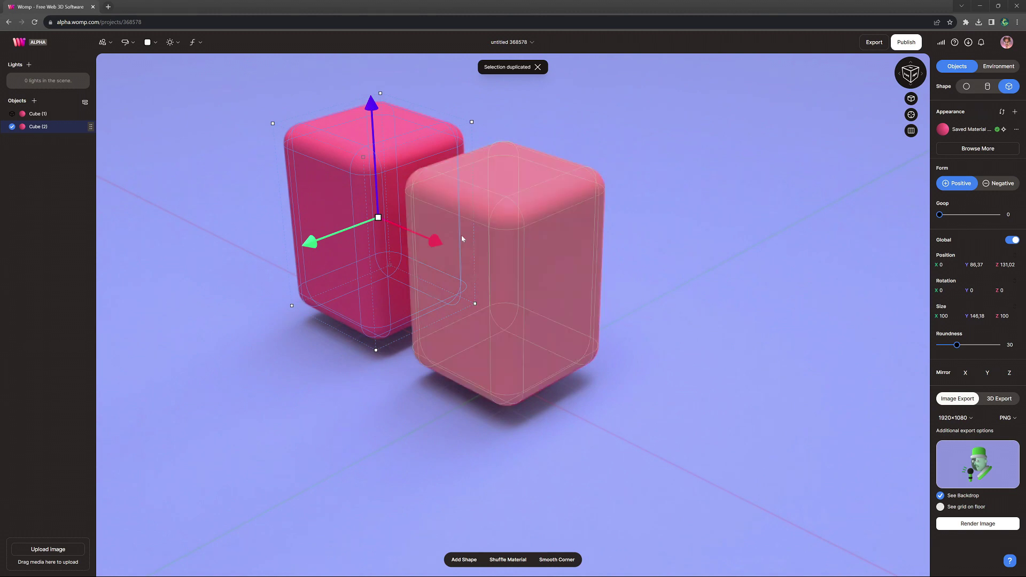
pyautogui.click(1008, 373)
# Widen the mirrored copy to about 136 along X and raise it to about Y 139.
pyautogui.moveTo(657, 168); pyautogui.dragTo(617, 170)
pyautogui.moveTo(381, 253); pyautogui.dragTo(361, 261)
pyautogui.moveTo(615, 134); pyautogui.dragTo(639, 224)
pyautogui.moveTo(432, 214); pyautogui.dragTo(433, 144)
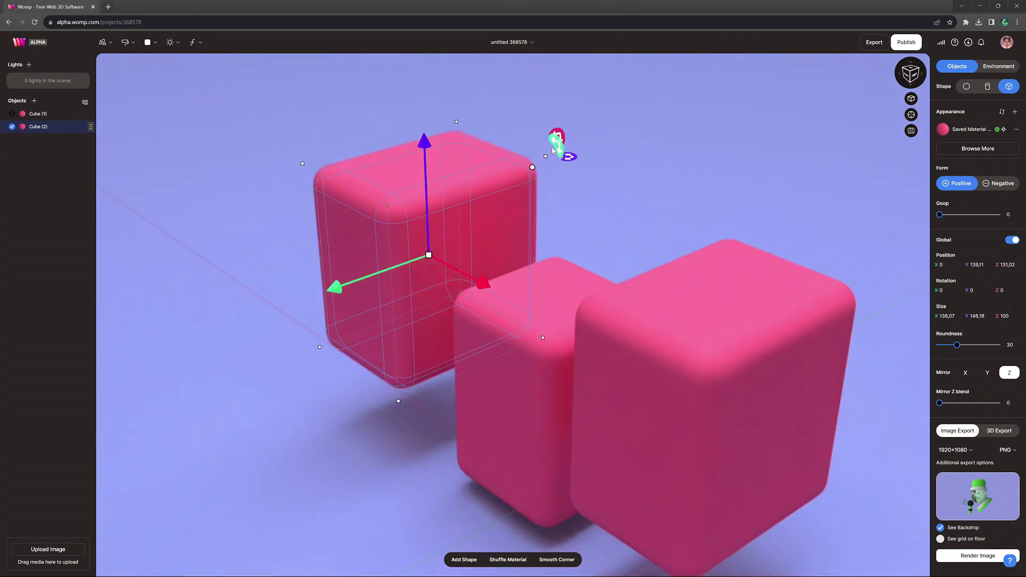
# Rotate the mirrored copy -45° about X and move it against the carton's top at about Y 165, Z 80.
pyautogui.moveTo(557, 144); pyautogui.dragTo(588, 230)
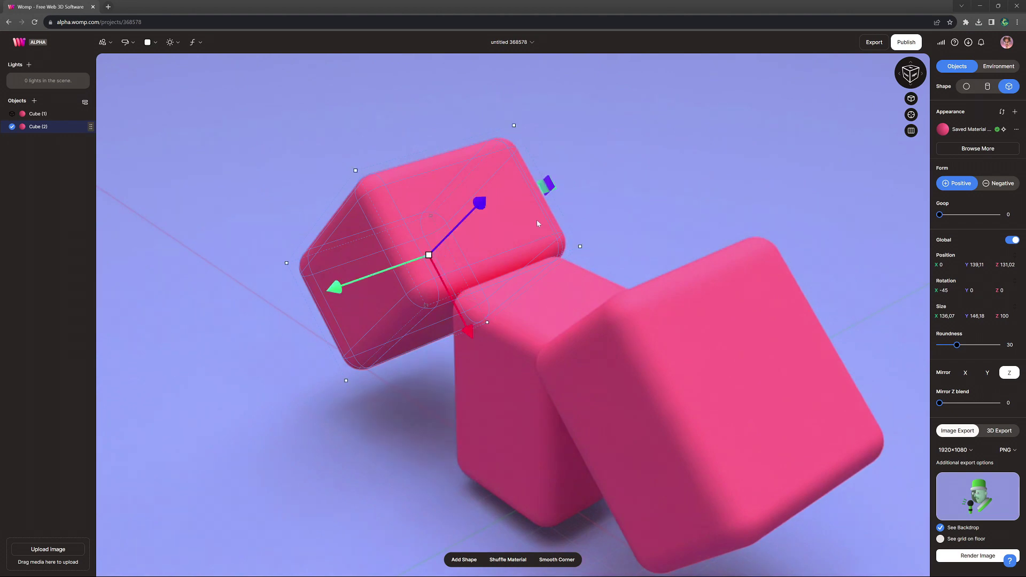
pyautogui.moveTo(482, 203); pyautogui.dragTo(523, 170)
pyautogui.moveTo(516, 298); pyautogui.dragTo(526, 321)
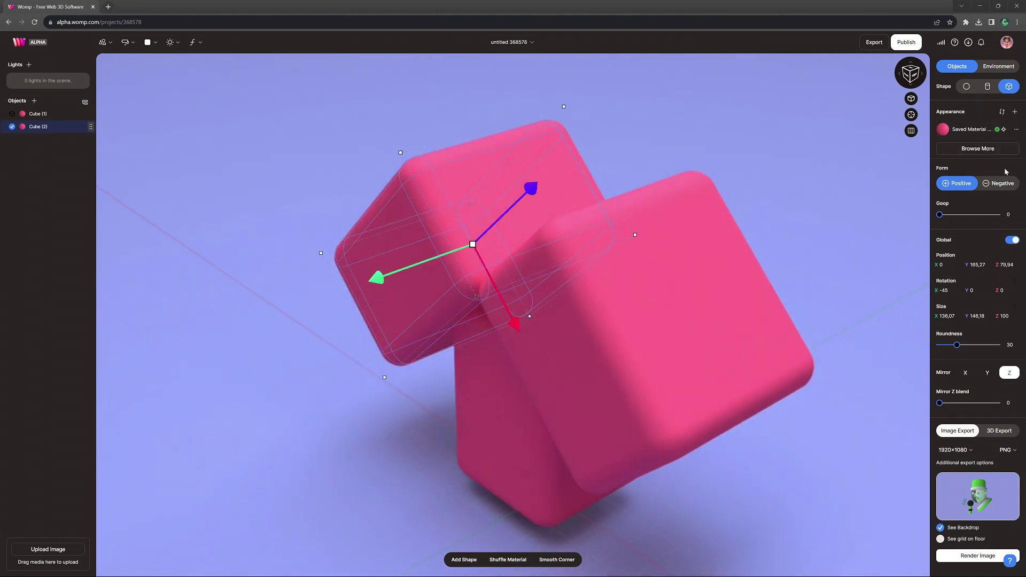
# Cut the sloped carton roof by making the mirrored copy Negative at about Y 159, Z 74, with Goop 18.
pyautogui.click(998, 184)
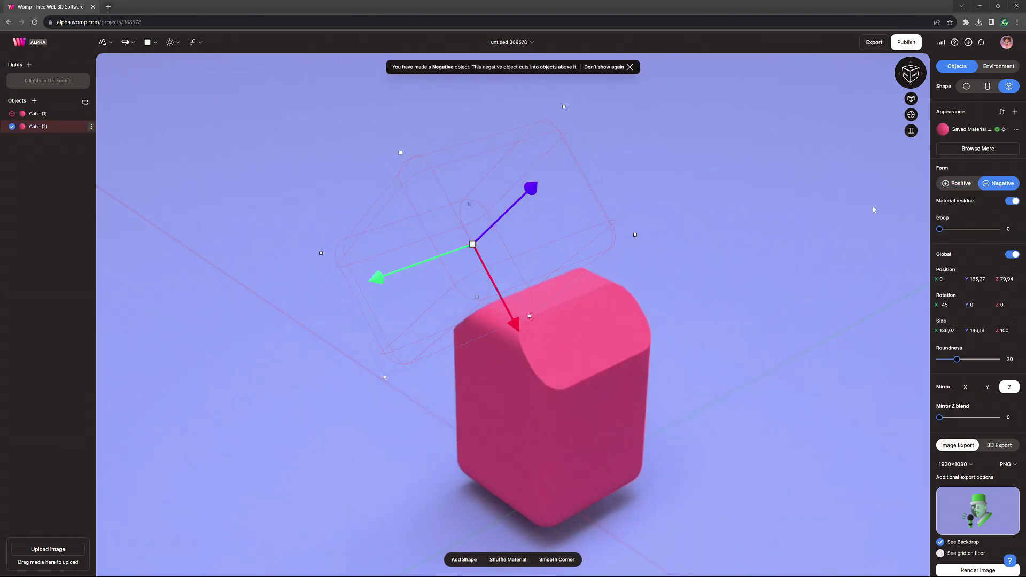
pyautogui.moveTo(515, 323); pyautogui.dragTo(520, 333)
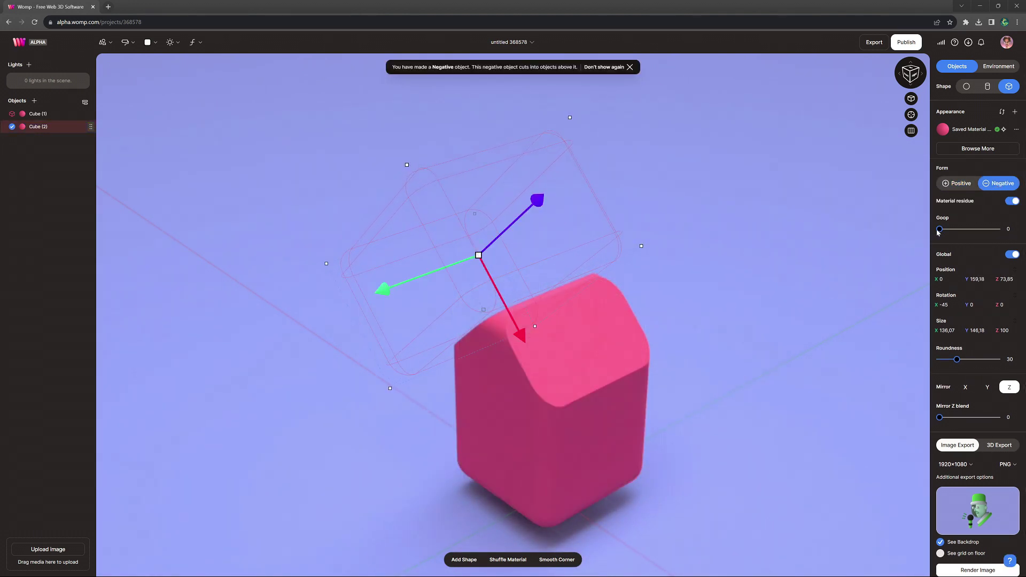
pyautogui.moveTo(938, 230); pyautogui.dragTo(939, 231)
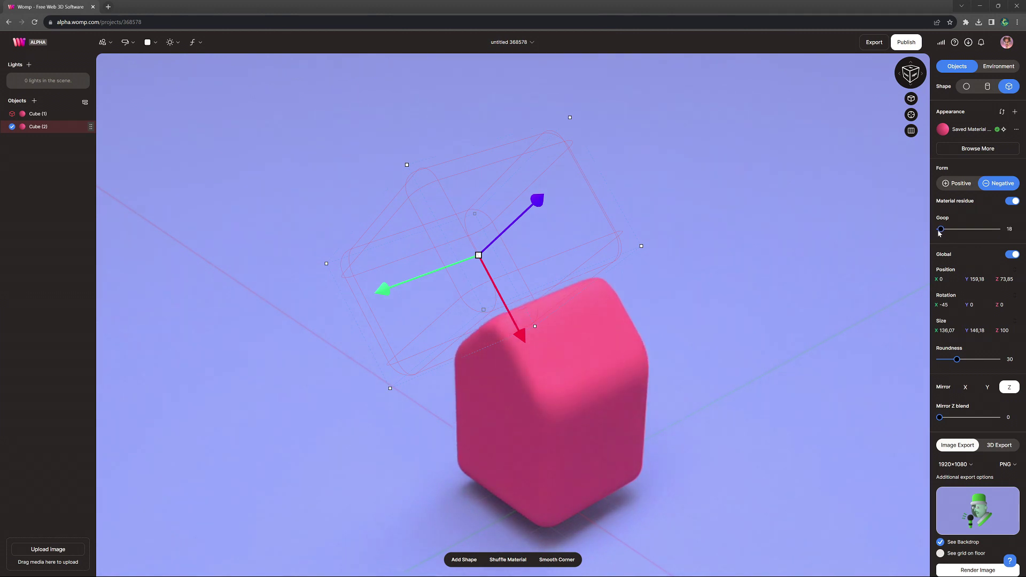
pyautogui.click(825, 266)
# Copy and paste the carton cube, raise the copy to about Y 138, and reorder it below the negative cube.
pyautogui.moveTo(746, 315); pyautogui.dragTo(662, 287)
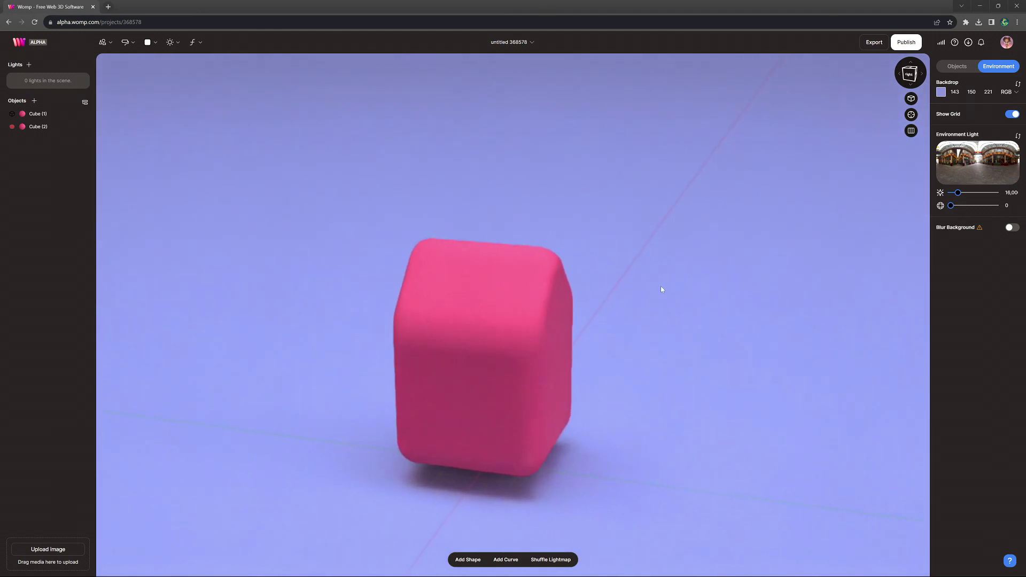
pyautogui.click(550, 395)
pyautogui.hotkey('ctrl', 'v')
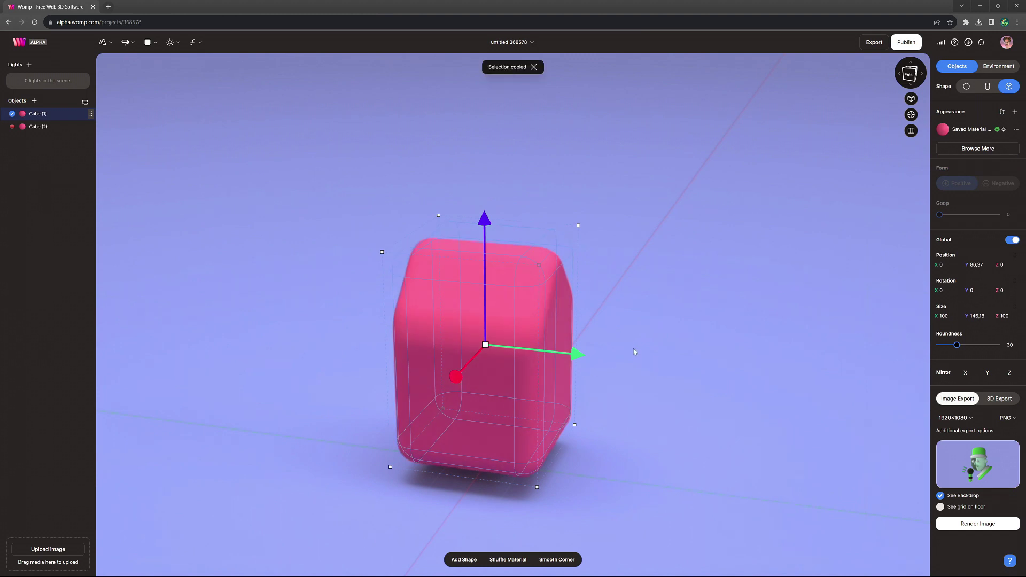
pyautogui.moveTo(484, 220); pyautogui.dragTo(482, 132)
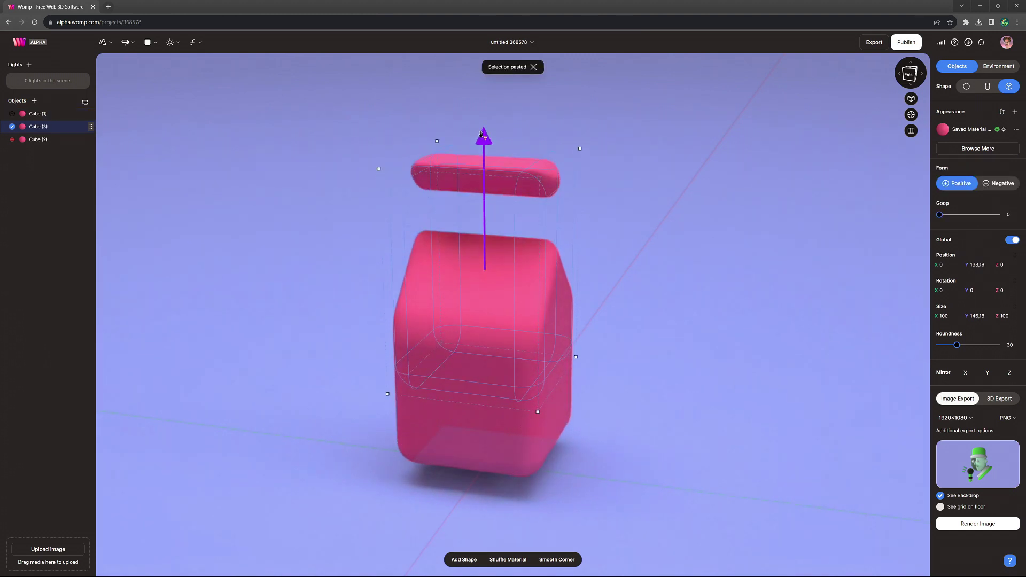
pyautogui.moveTo(56, 130)
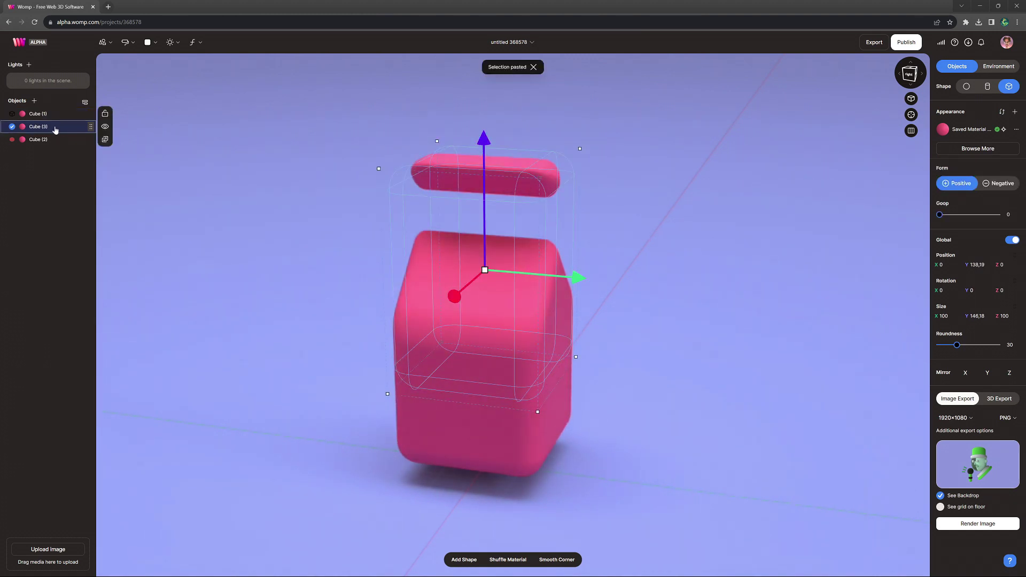
pyautogui.moveTo(55, 129); pyautogui.dragTo(59, 146)
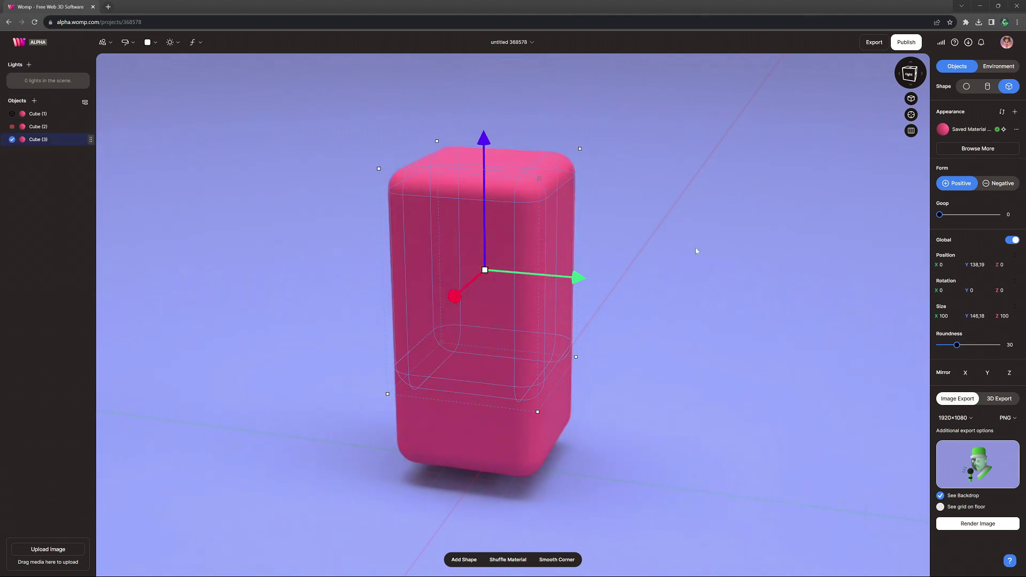
# Resize the copy into a top flap about 36 high and 5 thick, centered near Y 160, with roundness 100.
pyautogui.moveTo(696, 250); pyautogui.dragTo(498, 244)
pyautogui.moveTo(627, 276)
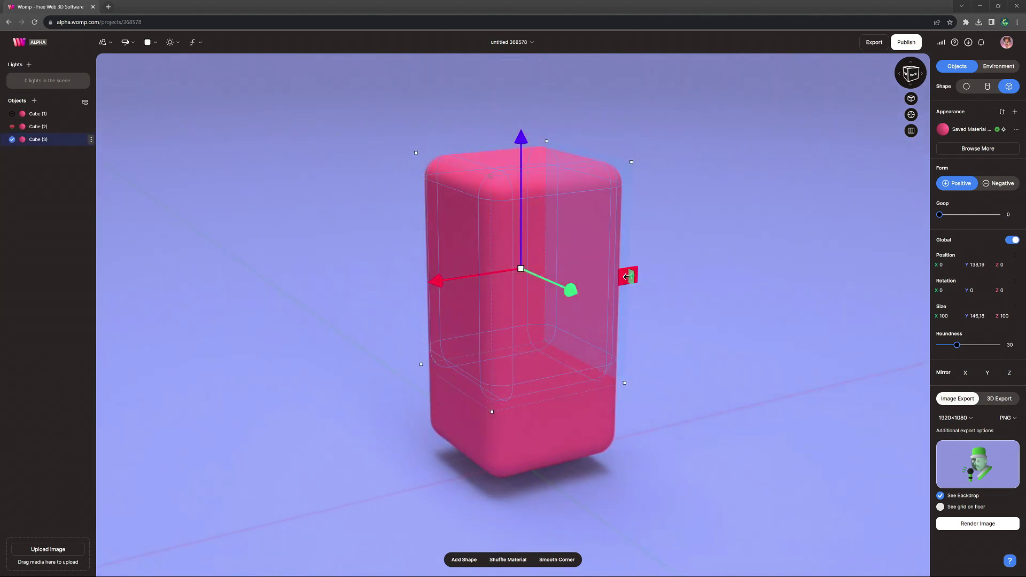
pyautogui.moveTo(628, 276); pyautogui.dragTo(567, 275)
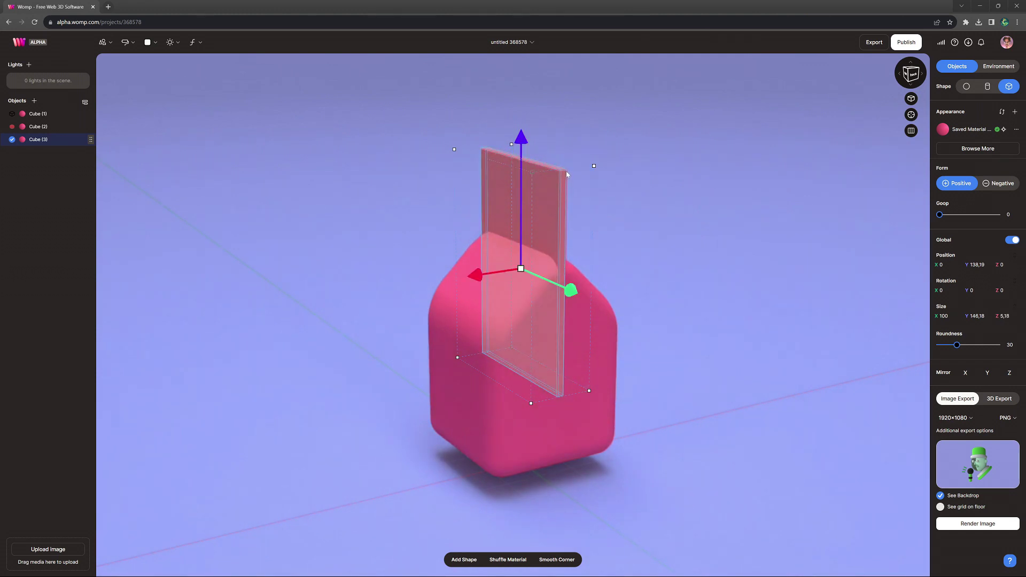
pyautogui.moveTo(565, 177); pyautogui.dragTo(567, 253)
pyautogui.moveTo(527, 222); pyautogui.dragTo(561, 223)
pyautogui.moveTo(495, 249); pyautogui.dragTo(760, 283, button='right')
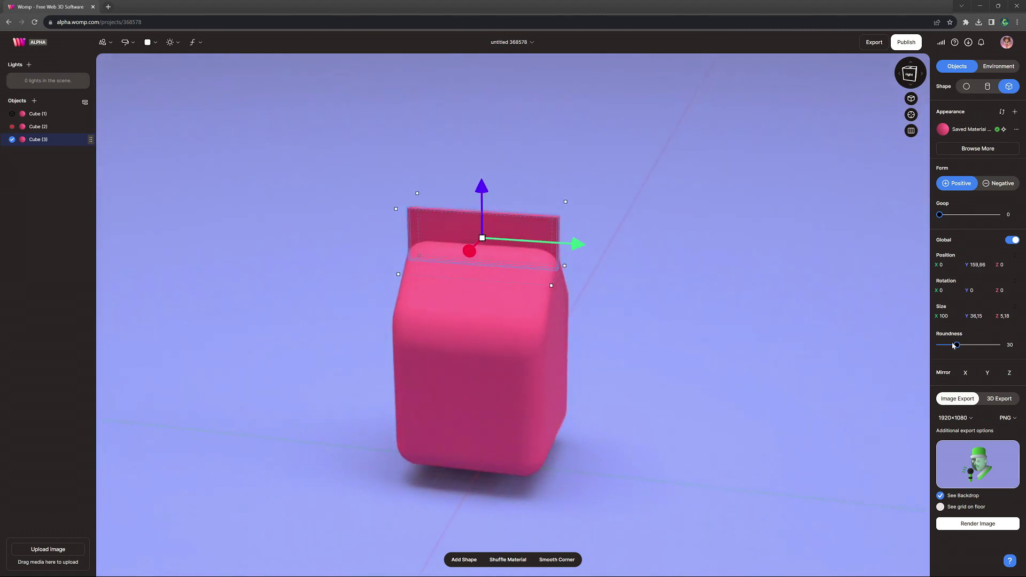
pyautogui.moveTo(954, 346); pyautogui.dragTo(1010, 345)
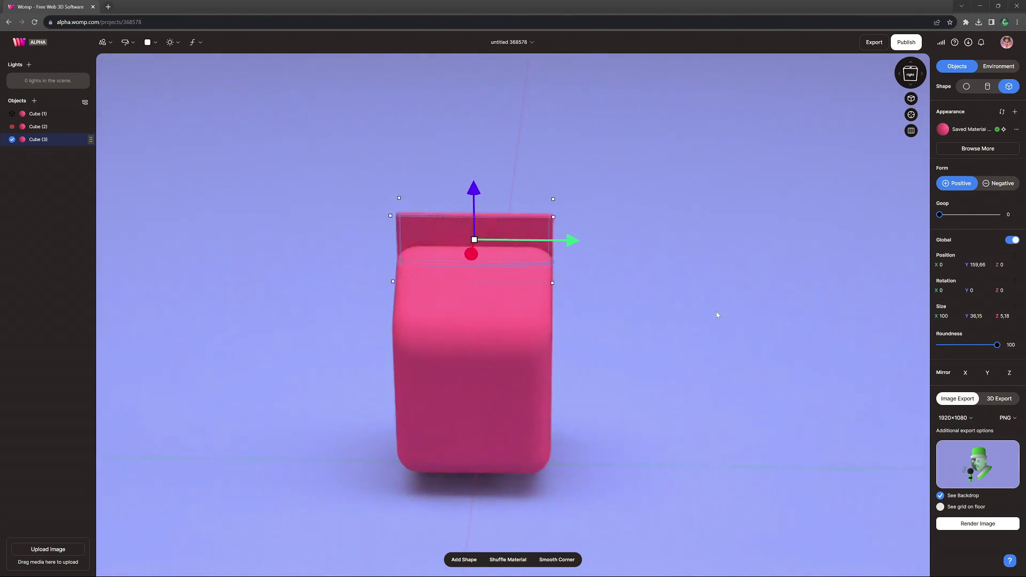
# Duplicate the pink saved material for the top flap and set the copy's color to pale pink, RGB 255, 213, 222.
pyautogui.click(126, 42)
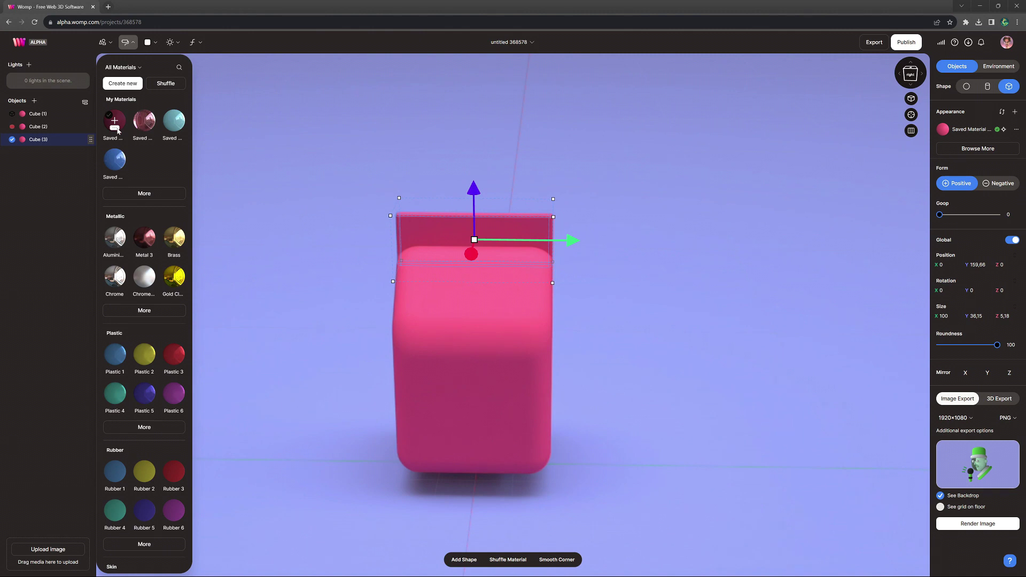
pyautogui.click(117, 130)
pyautogui.click(116, 167)
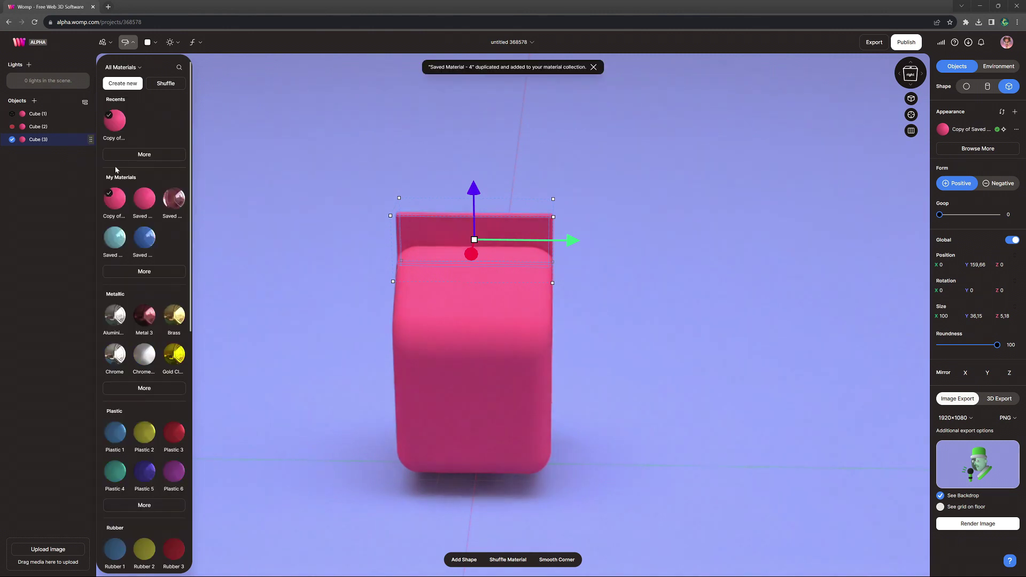
pyautogui.click(970, 135)
pyautogui.click(909, 232)
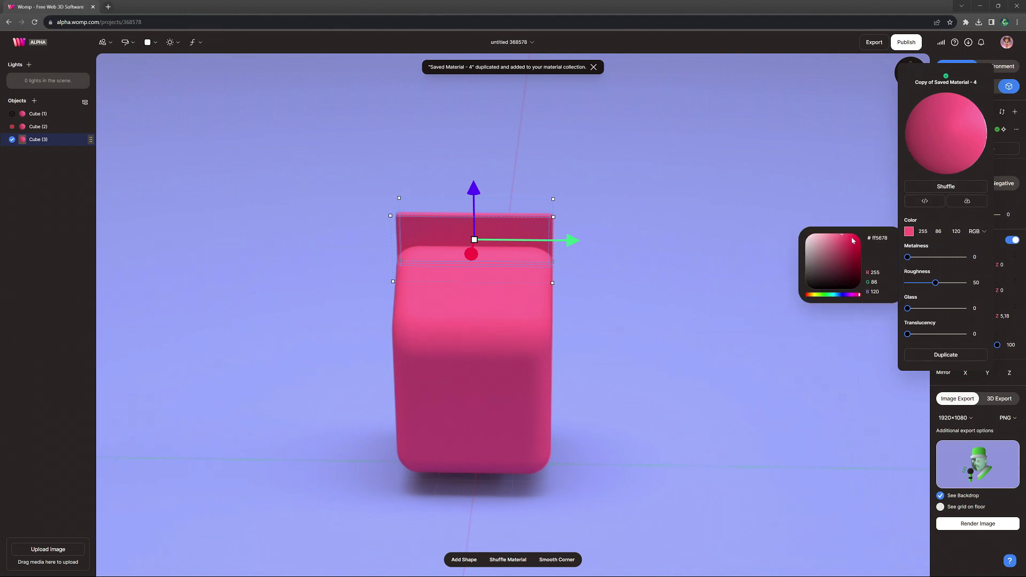
pyautogui.moveTo(841, 238); pyautogui.dragTo(815, 235)
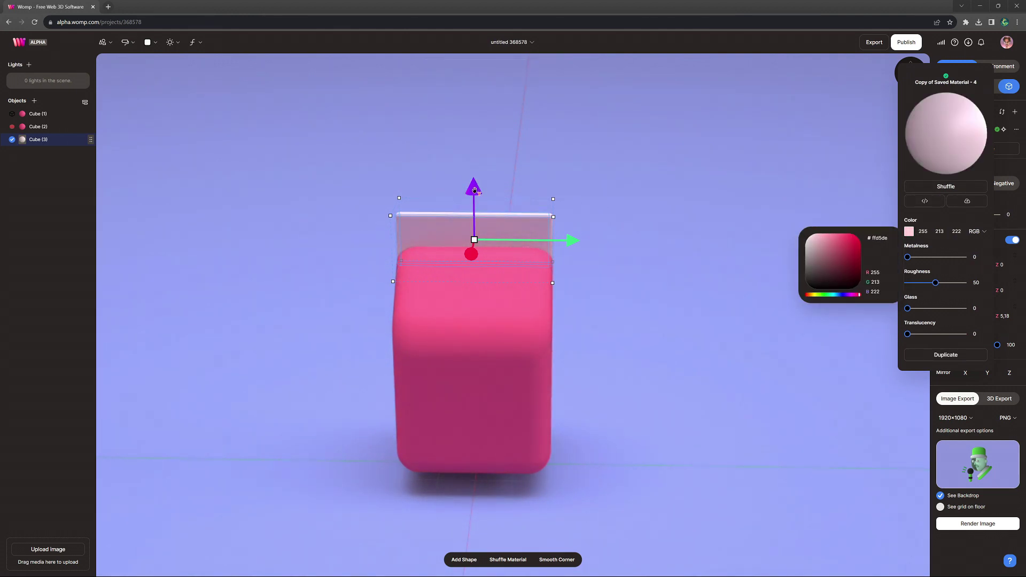
# Lower the pale flap to about Y 155 and narrow its X size to about 97.
pyautogui.moveTo(473, 190); pyautogui.dragTo(474, 198)
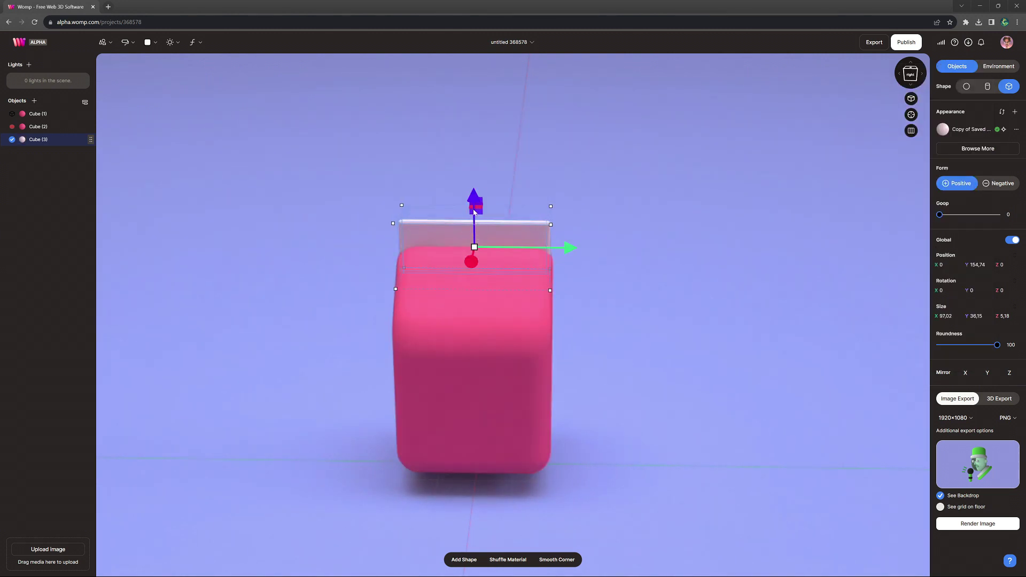
pyautogui.click(674, 281)
pyautogui.moveTo(674, 281); pyautogui.dragTo(609, 280)
# Combine the carton body, the negative roof cutter and the pale flap into one union.
pyautogui.click(48, 114)
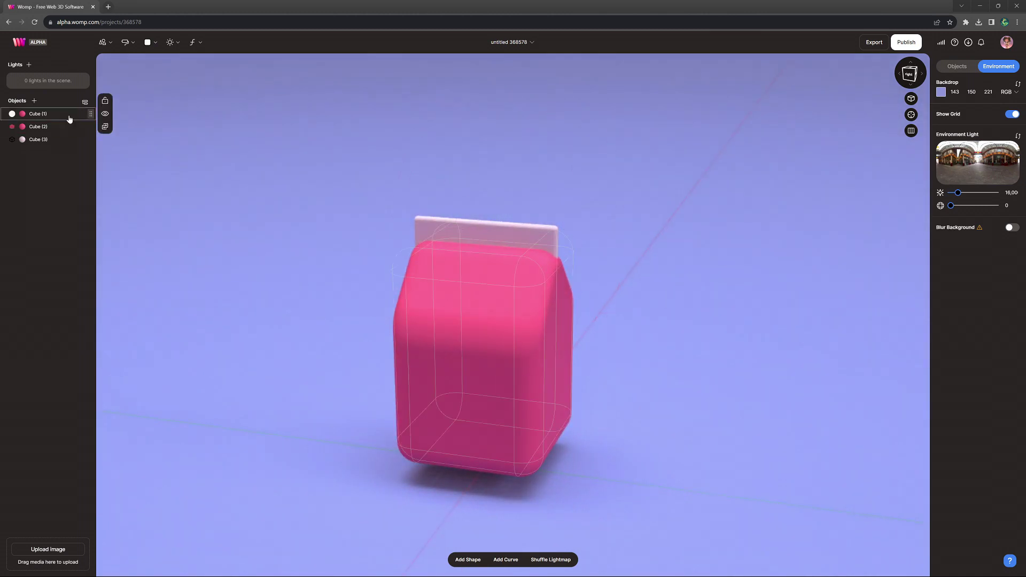
pyautogui.keyDown('shift'); pyautogui.click(40, 139); pyautogui.keyUp('shift')
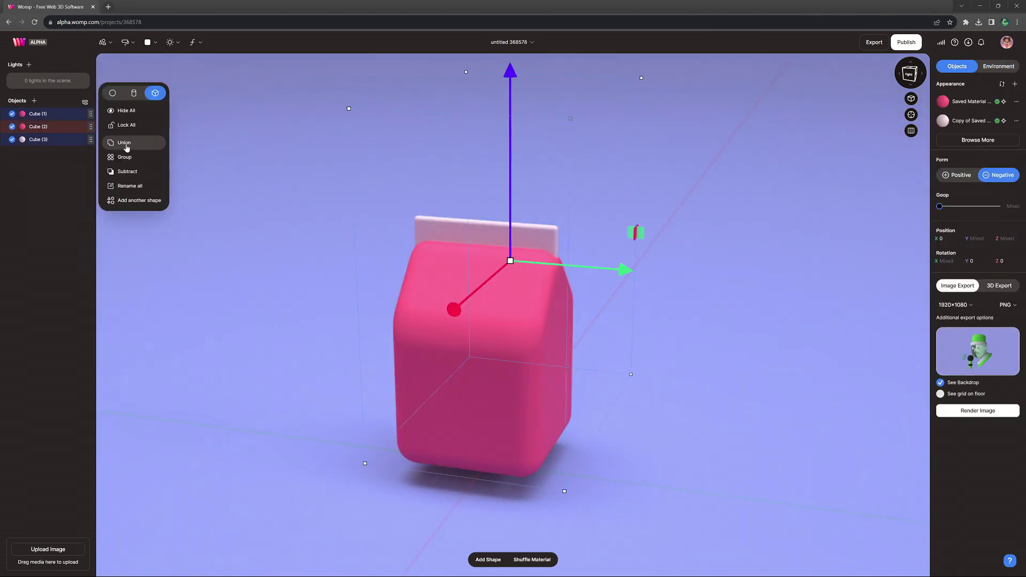
pyautogui.click(126, 144)
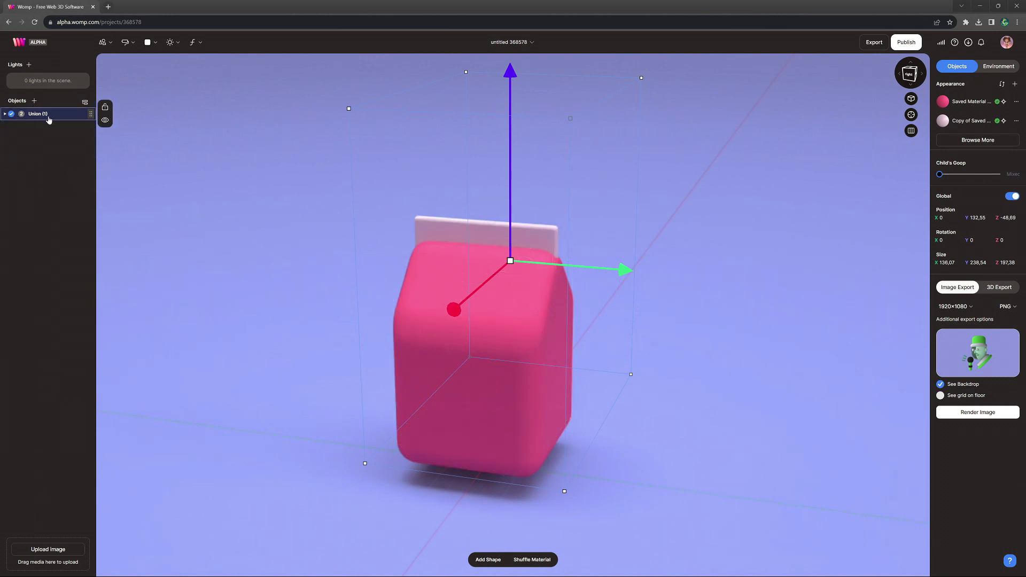
# Copy and paste the carton union, and delete the negative cube and the flap from the copy.
pyautogui.hotkey('ctrl', 'c')
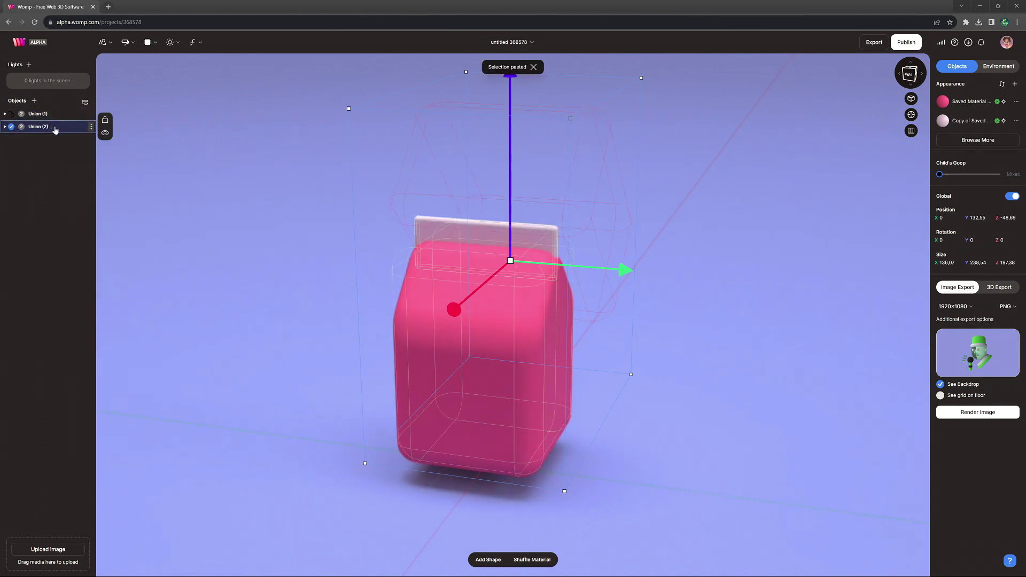
pyautogui.click(5, 127)
pyautogui.click(45, 152)
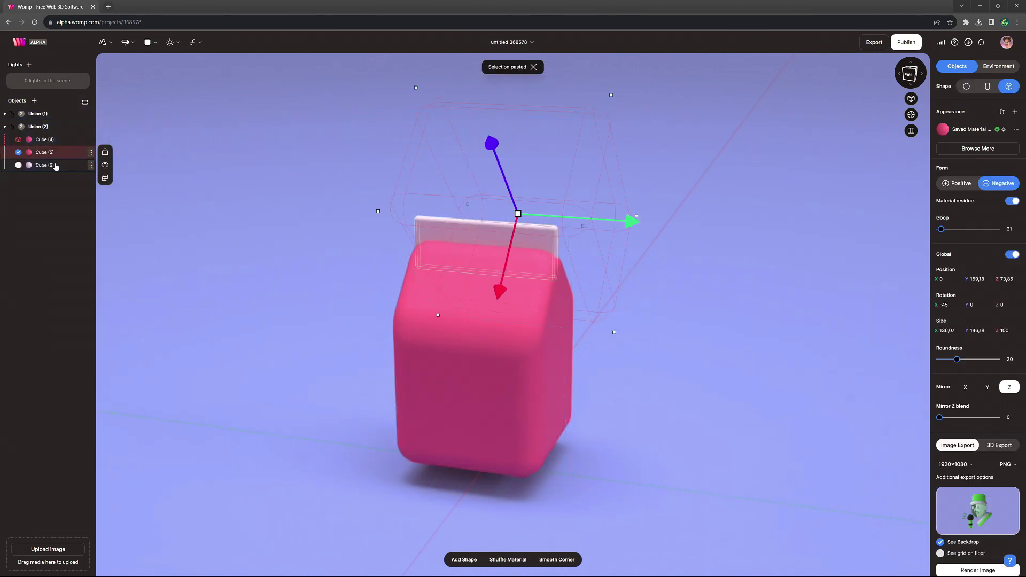
pyautogui.keyDown('shift'); pyautogui.click(55, 165); pyautogui.keyUp('shift')
pyautogui.press('Delete')
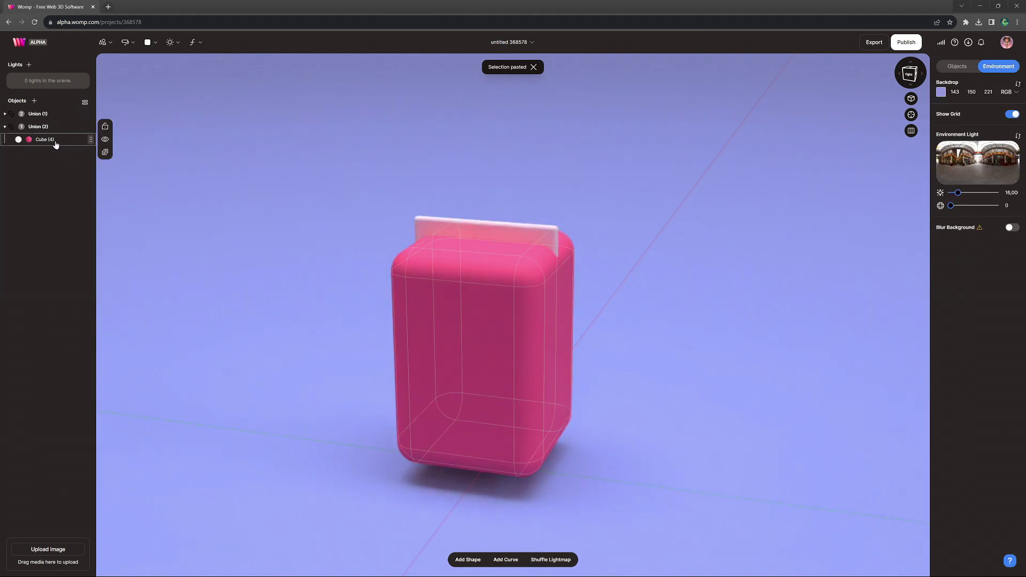
# Apply the pale pink material to the copied body cube and enlarge it to about 101 × 148 × 101.
pyautogui.click(55, 141)
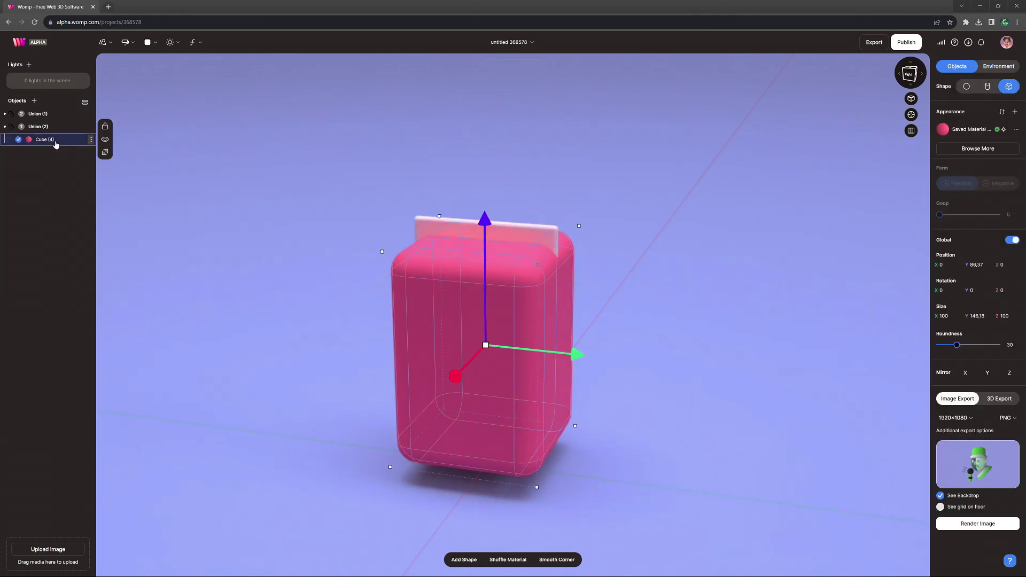
pyautogui.click(126, 43)
pyautogui.click(114, 121)
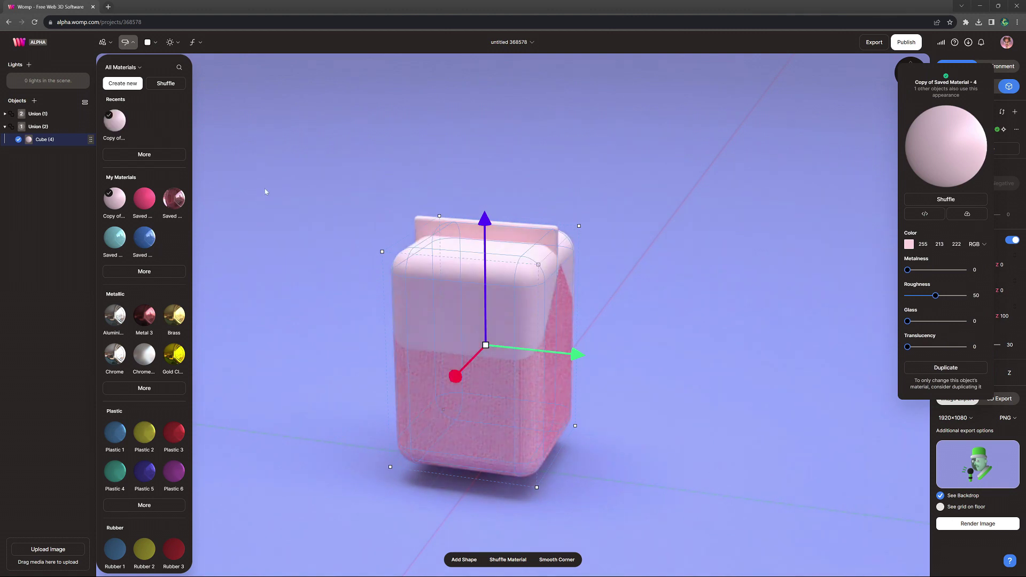
pyautogui.moveTo(485, 345); pyautogui.dragTo(486, 345)
pyautogui.click(485, 346)
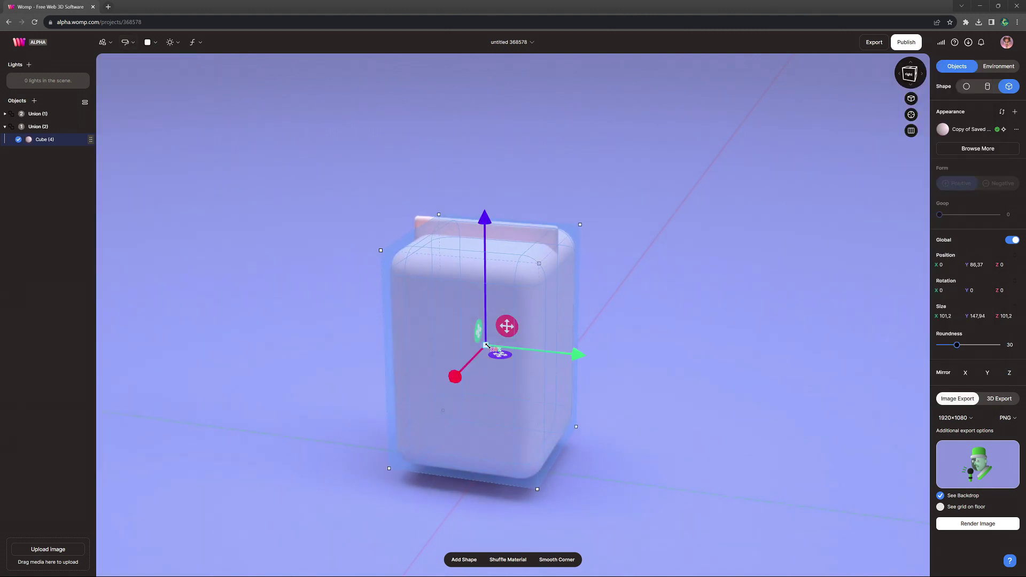
# Cut away the pale body's upper part with a pasted copy about 121 × 106 × 121, set Negative with Goop 7 at about Y 124.
pyautogui.hotkey('ctrl', 'v')
pyautogui.moveTo(484, 220); pyautogui.dragTo(502, 170)
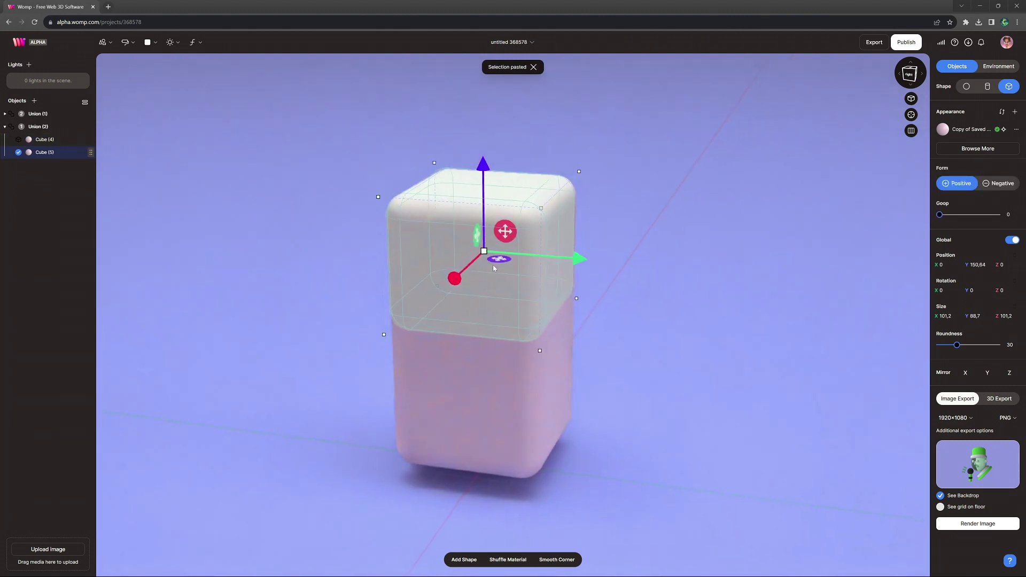
pyautogui.moveTo(497, 259); pyautogui.dragTo(559, 255)
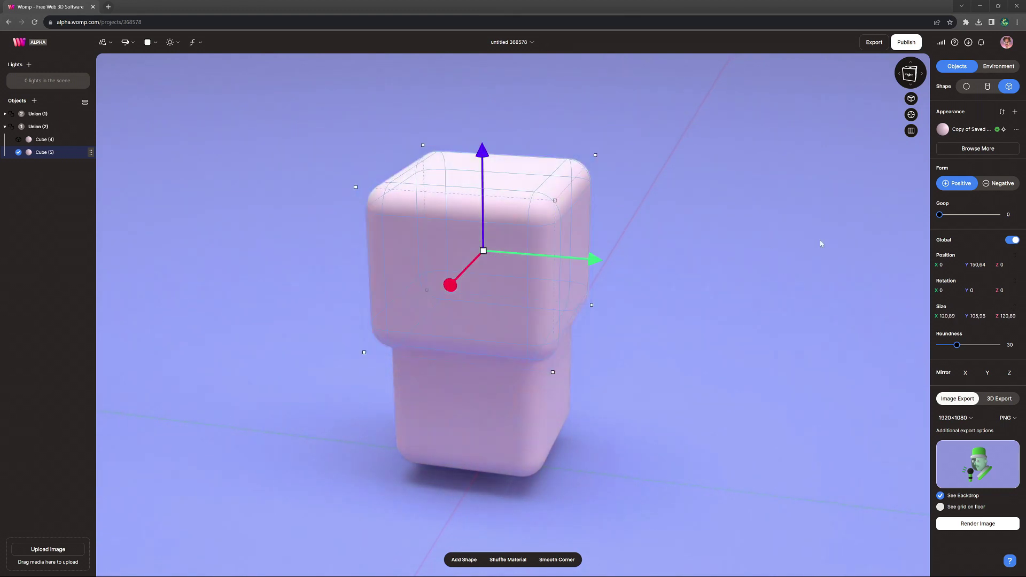
pyautogui.click(998, 186)
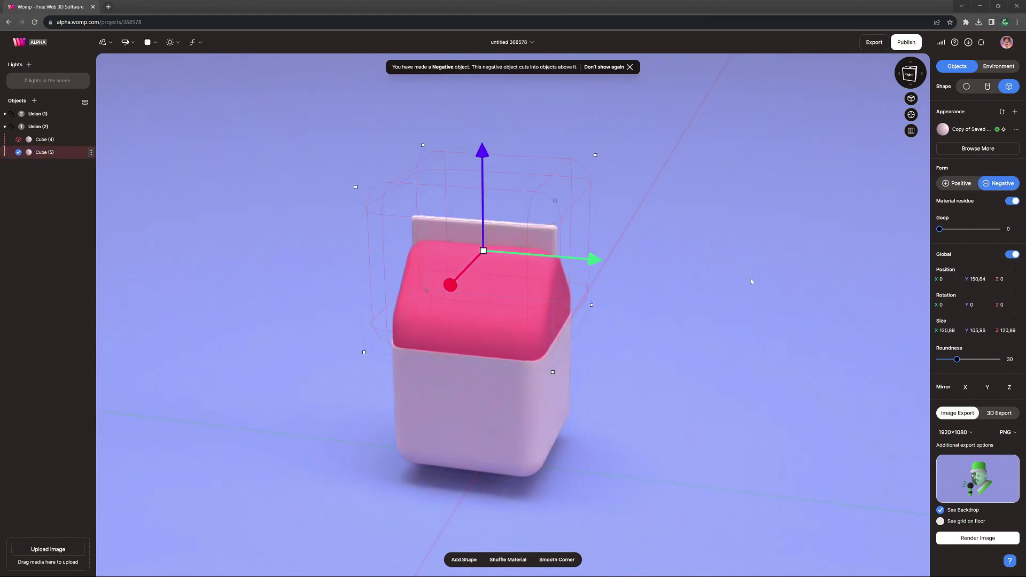
pyautogui.moveTo(484, 155); pyautogui.dragTo(484, 195)
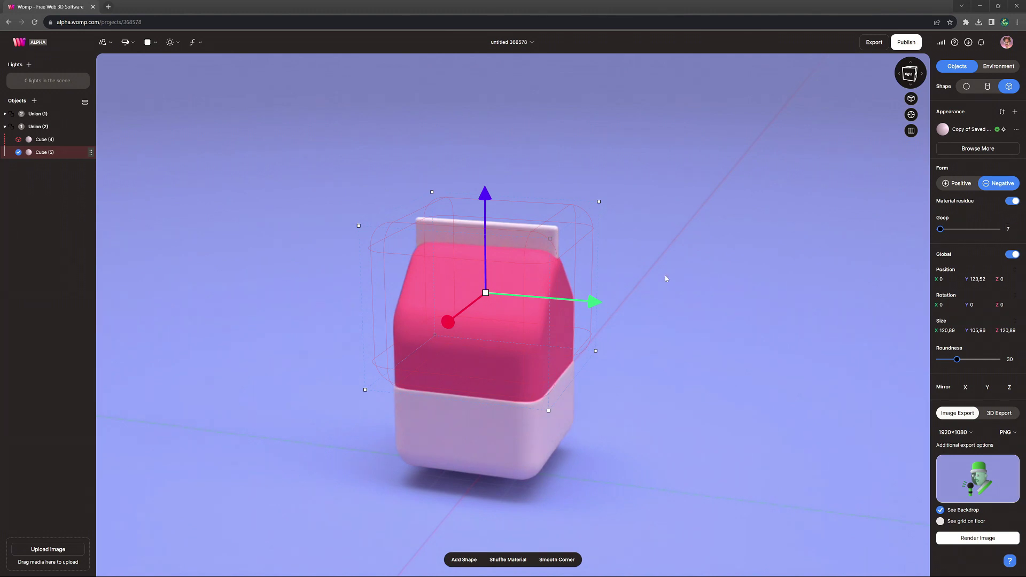
# Duplicate the negative block as a cylinder rotated -90° about X, sized about 134 × 117 at Y 117, to curve the pale band's upper edge.
pyautogui.hotkey('ctrl', 'd')
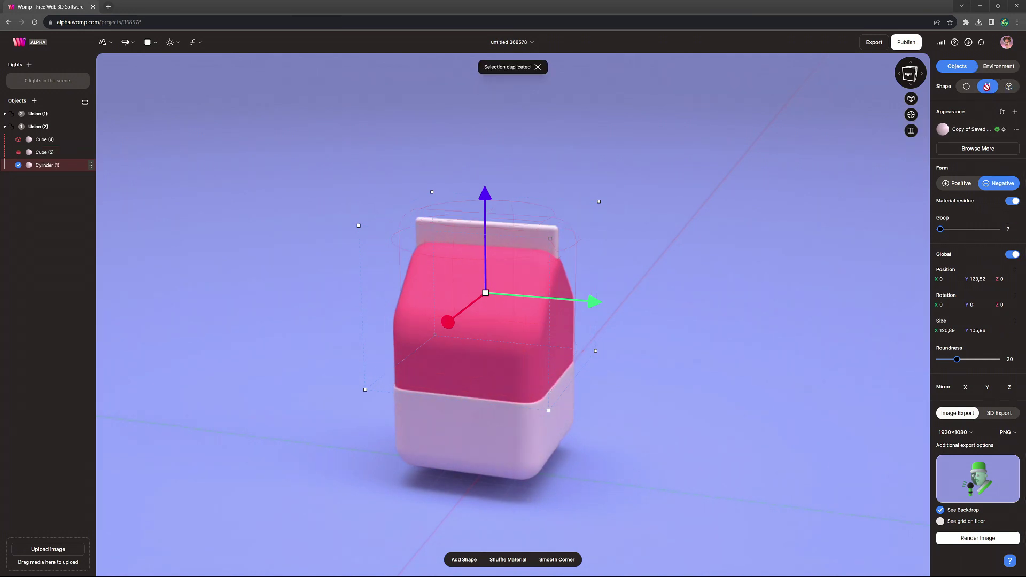
pyautogui.moveTo(801, 234); pyautogui.dragTo(534, 299)
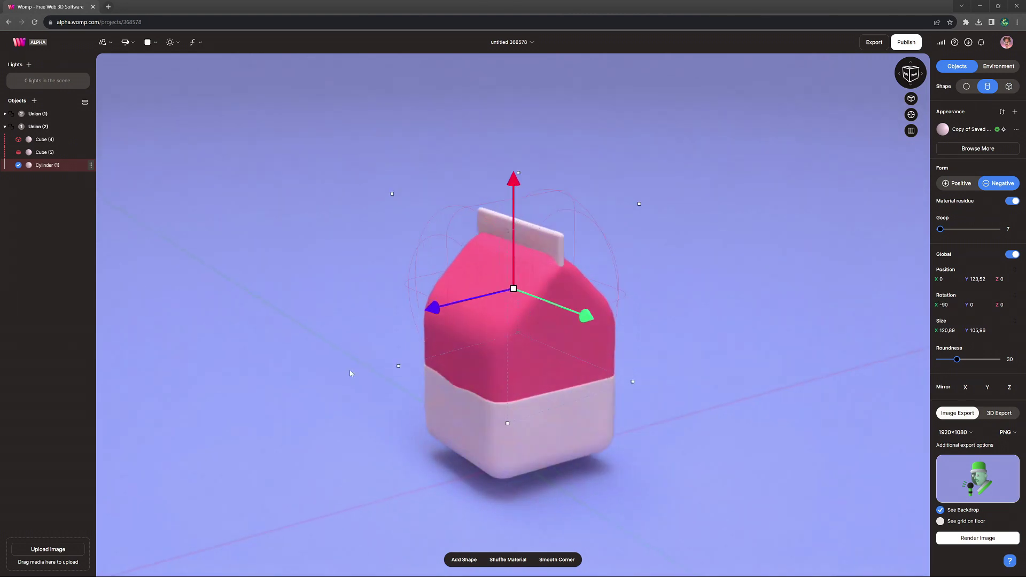
pyautogui.moveTo(350, 373); pyautogui.dragTo(470, 363)
pyautogui.moveTo(488, 187); pyautogui.dragTo(488, 205)
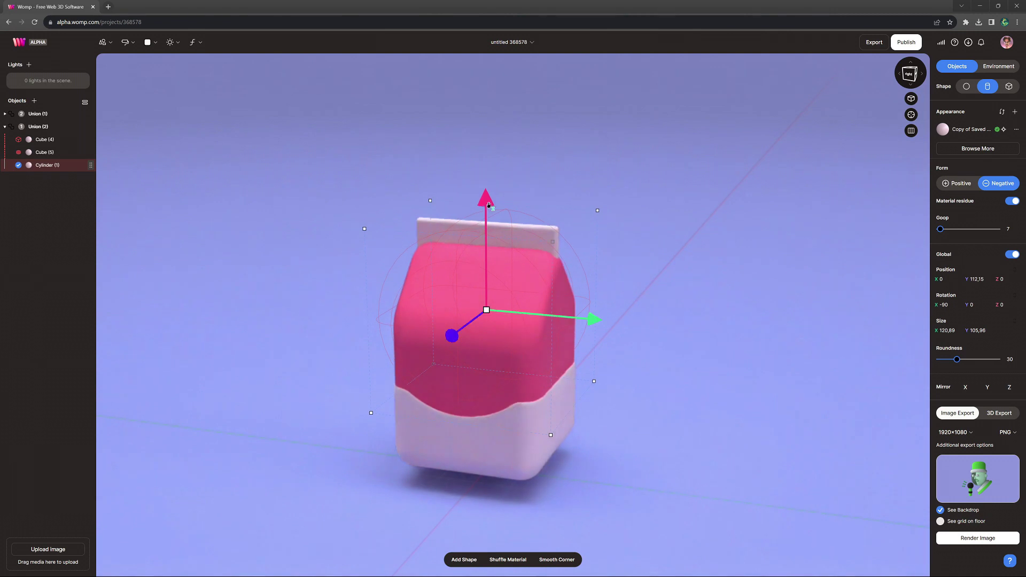
pyautogui.moveTo(486, 310); pyautogui.dragTo(497, 318)
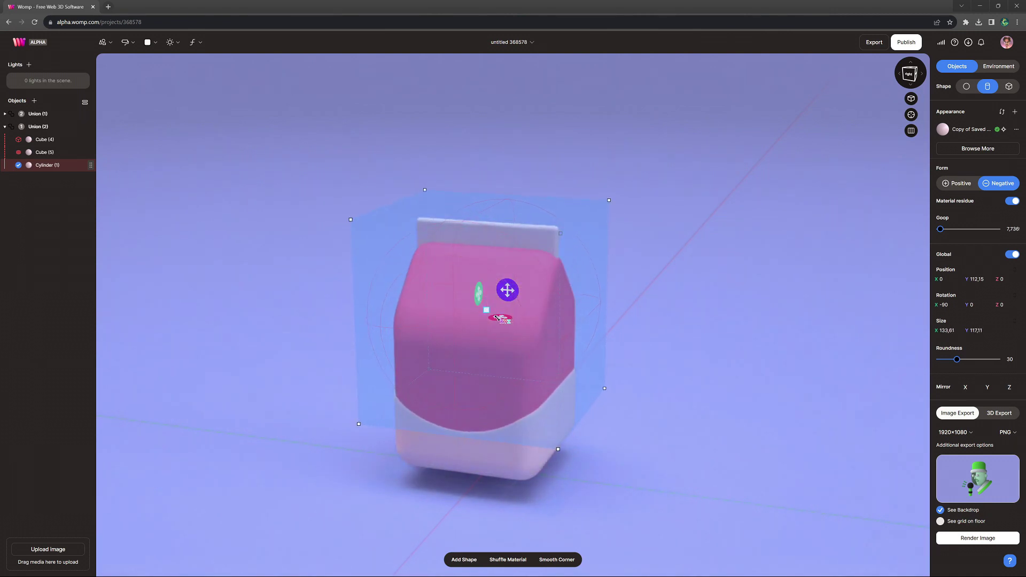
pyautogui.moveTo(485, 190); pyautogui.dragTo(486, 184)
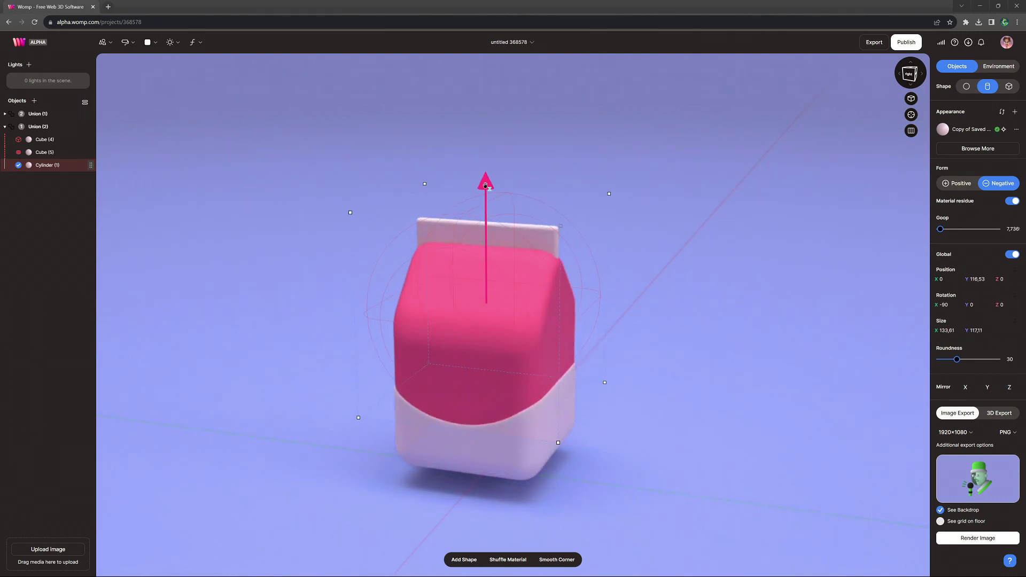
# Add a curve to the scene and delete its second point.
pyautogui.click(107, 103)
pyautogui.moveTo(367, 249); pyautogui.dragTo(400, 247)
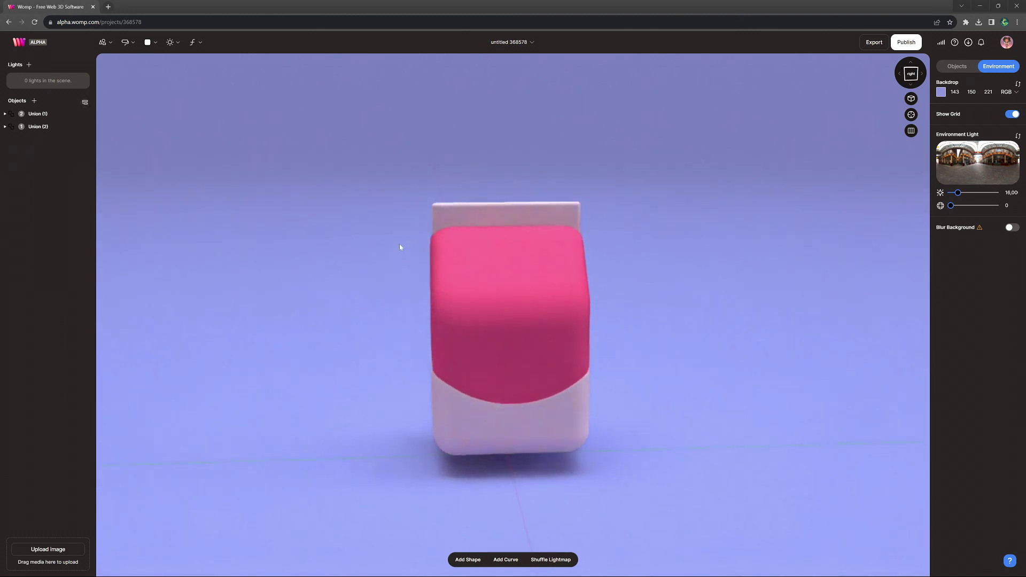
pyautogui.click(106, 46)
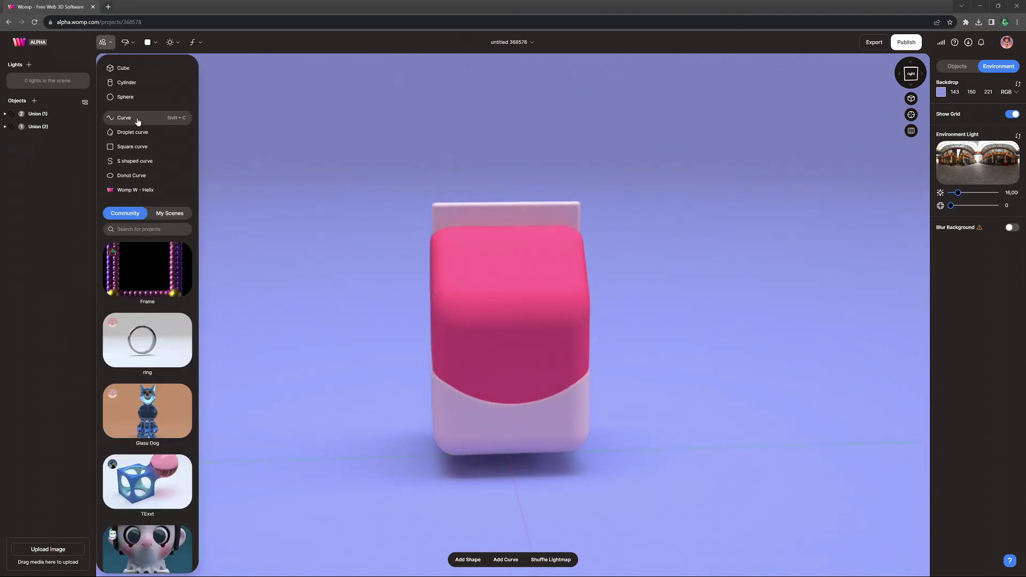
pyautogui.click(138, 120)
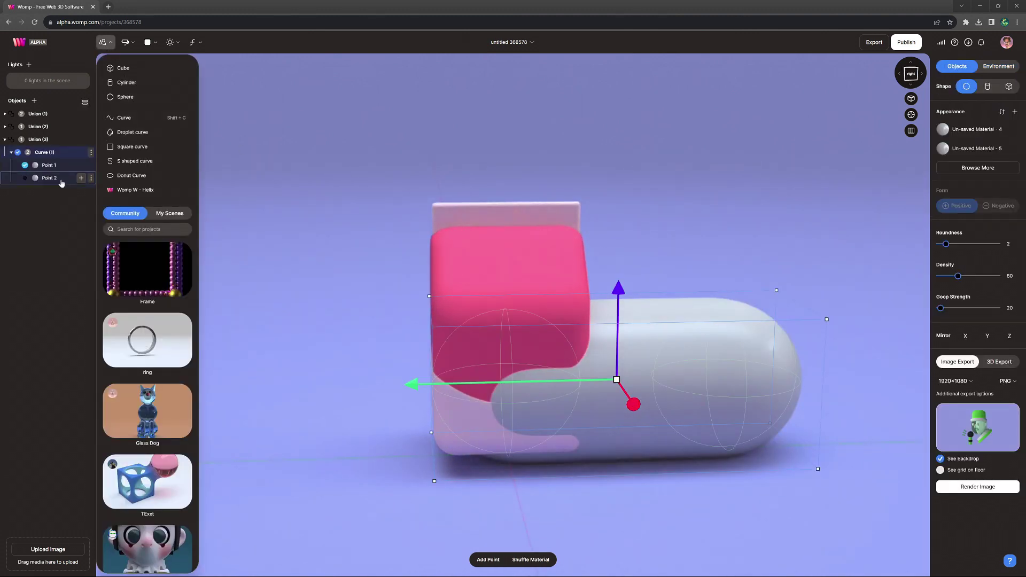
pyautogui.click(60, 180)
pyautogui.press('Delete')
pyautogui.click(61, 155)
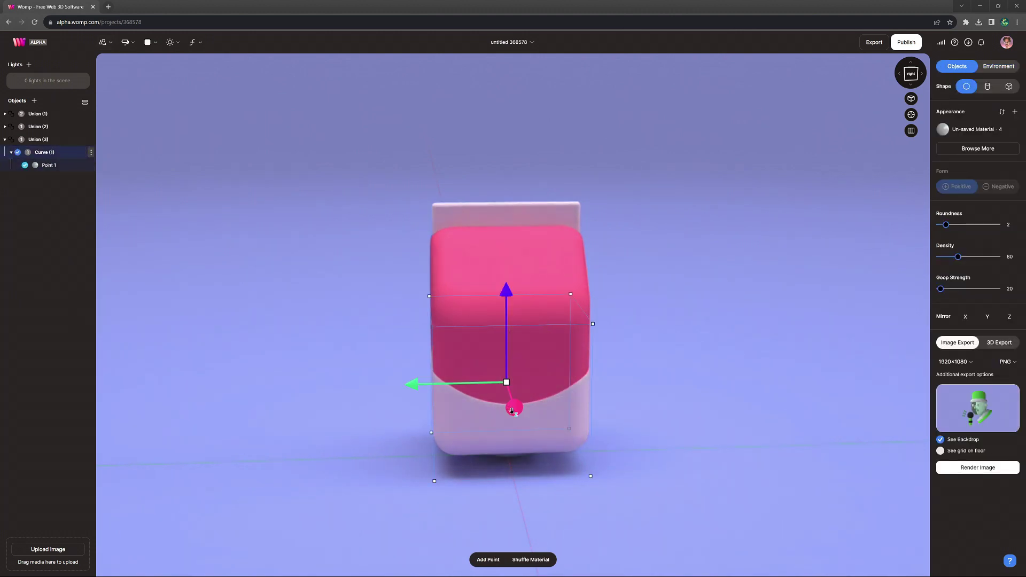
# Move the curve's sphere in front of the carton, shrink it to radius about 14, and set Density 207 and Goop Strength 10.
pyautogui.moveTo(512, 411); pyautogui.dragTo(582, 489)
pyautogui.moveTo(737, 440); pyautogui.dragTo(781, 425)
pyautogui.moveTo(678, 454); pyautogui.dragTo(624, 383, button='right')
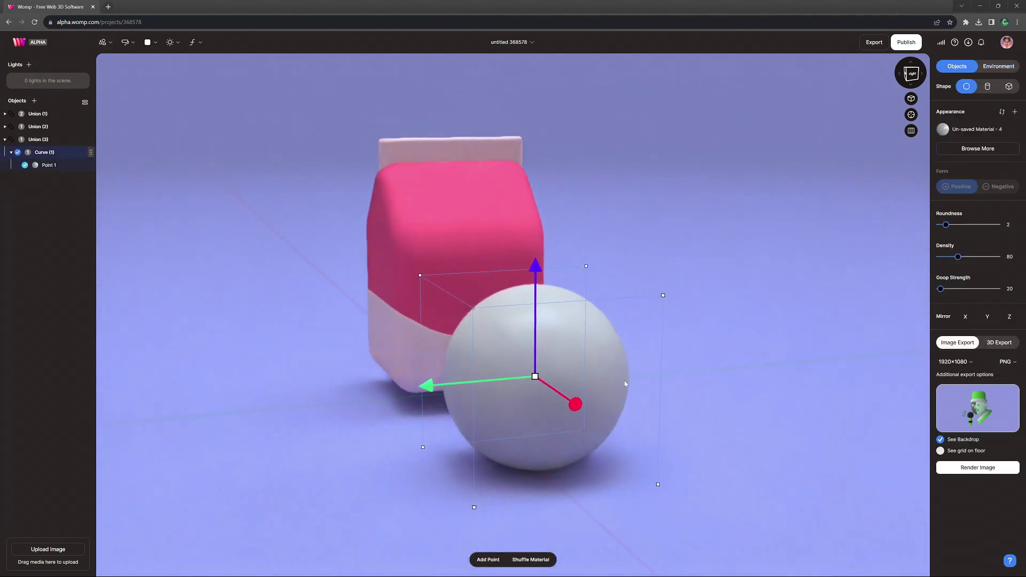
pyautogui.moveTo(420, 275); pyautogui.dragTo(484, 294)
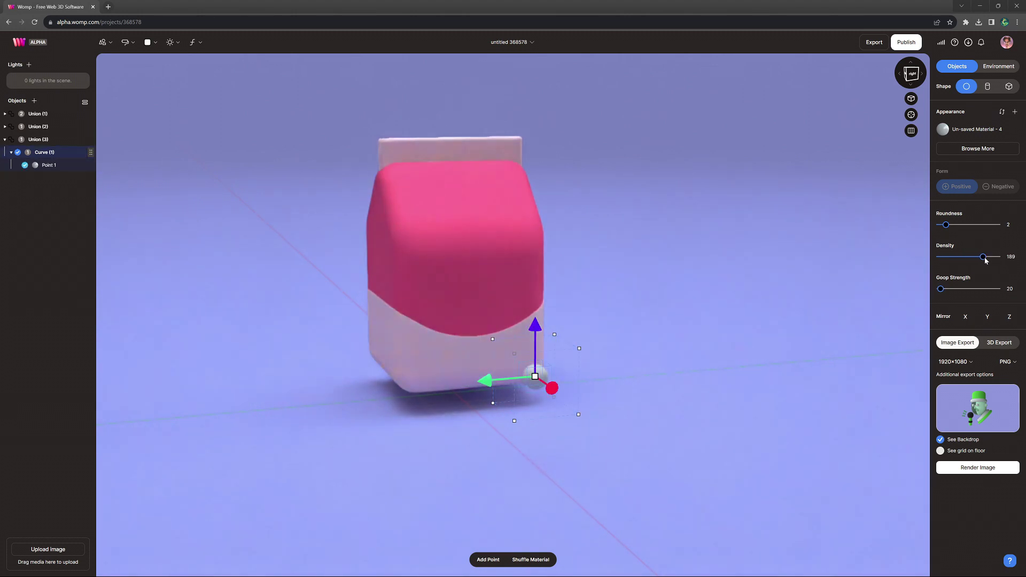
pyautogui.click(1009, 289)
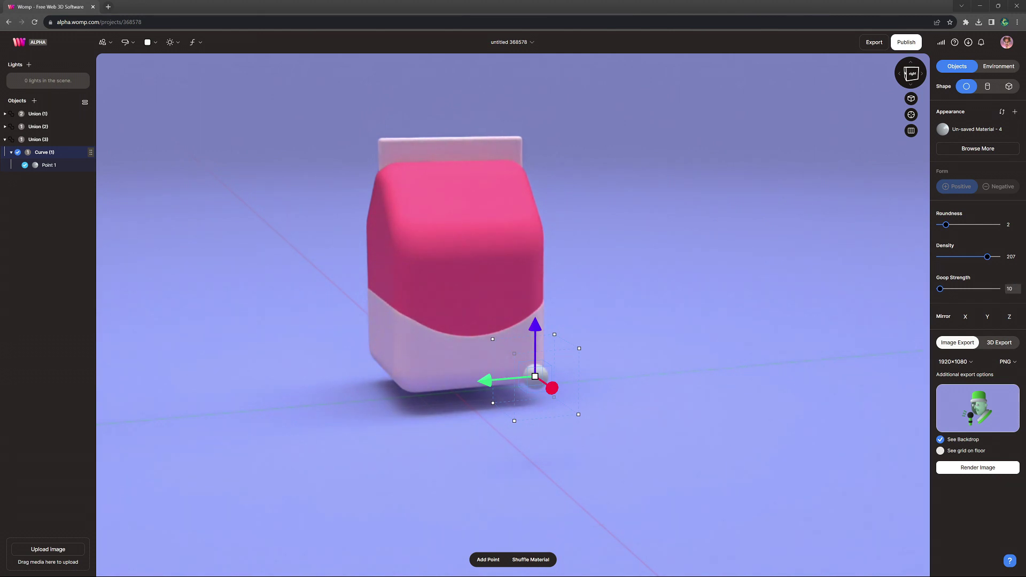
# Color the curve's material red, RGB 210, 42, 45, and raise its roughness and translucency.
pyautogui.click(942, 129)
pyautogui.click(909, 232)
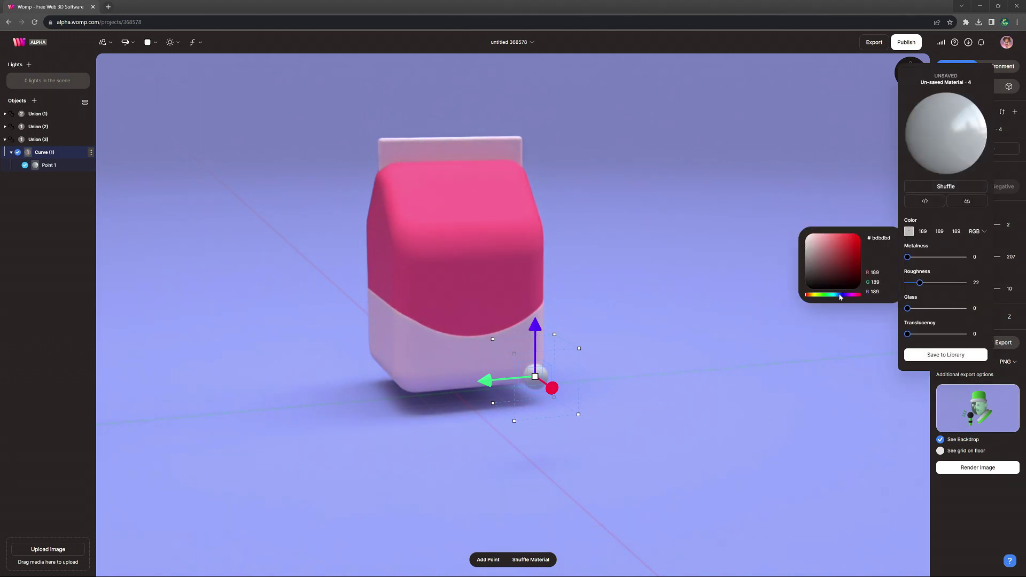
pyautogui.moveTo(813, 298); pyautogui.dragTo(851, 298)
pyautogui.moveTo(844, 252); pyautogui.dragTo(850, 243)
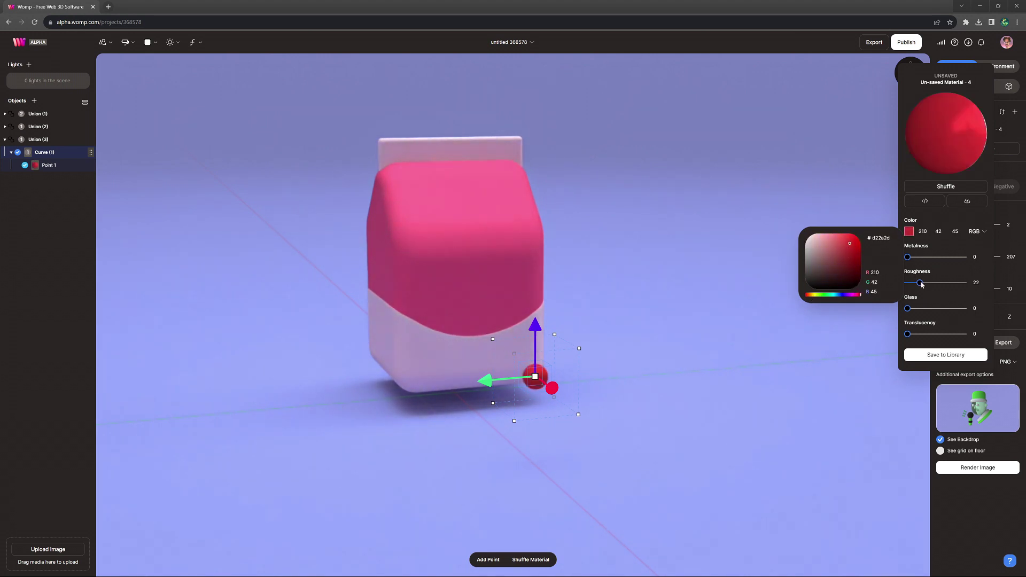
pyautogui.moveTo(921, 282); pyautogui.dragTo(930, 282)
pyautogui.moveTo(908, 334); pyautogui.dragTo(917, 333)
# Duplicate the red sphere upward three times as curve points and adjust their sizes to form a strawberry body, widest near the top.
pyautogui.click(46, 168)
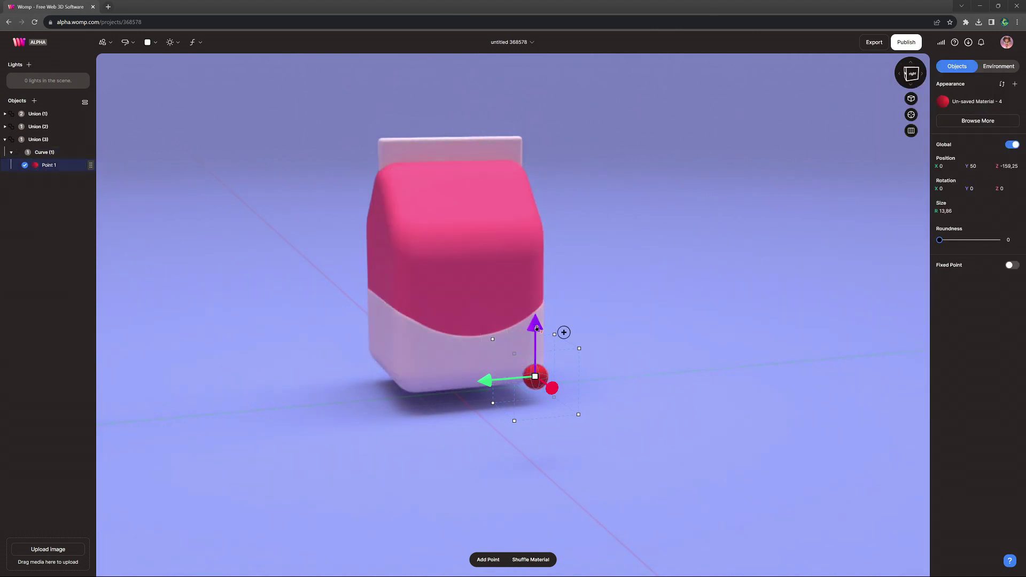
pyautogui.keyDown('alt'); pyautogui.moveTo(540, 324); pyautogui.dragTo(536, 252); pyautogui.keyUp('alt')
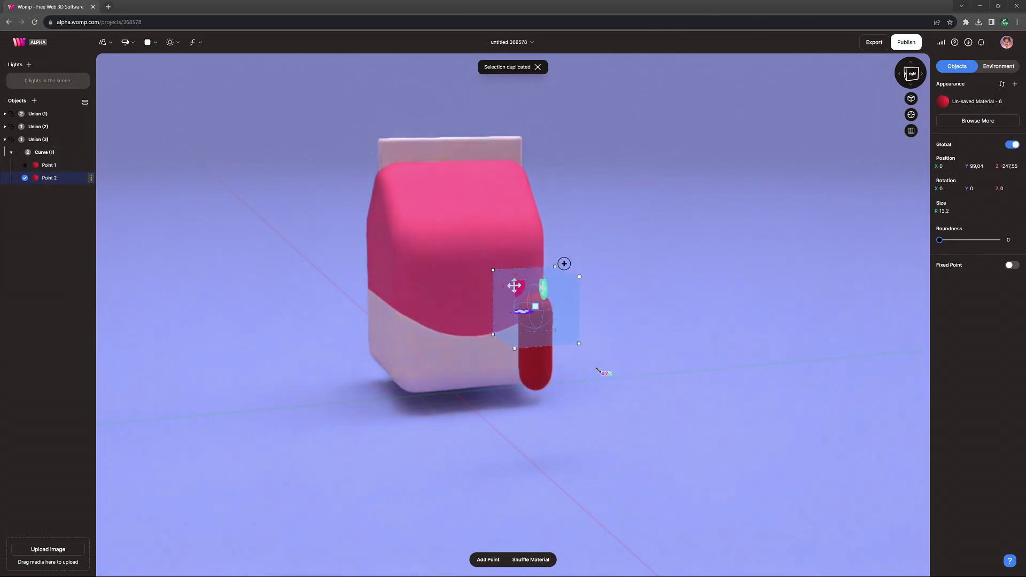
pyautogui.moveTo(597, 370); pyautogui.dragTo(690, 457)
pyautogui.moveTo(536, 254)
pyautogui.mouseDown()
pyautogui.moveTo(535, 273)
pyautogui.moveTo(536, 242)
pyautogui.mouseUp()
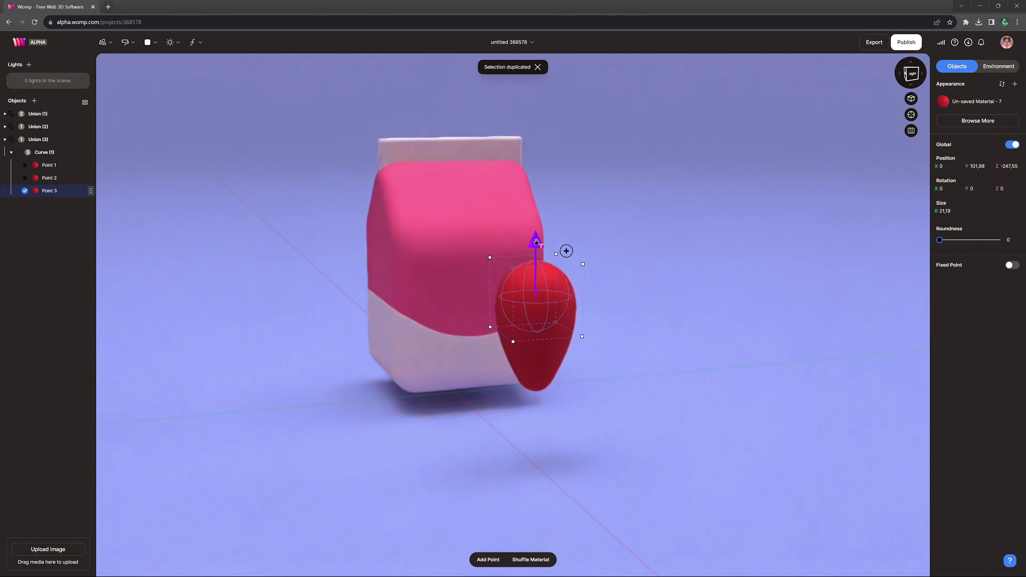
pyautogui.moveTo(581, 336); pyautogui.dragTo(609, 356)
pyautogui.moveTo(536, 219); pyautogui.dragTo(536, 209)
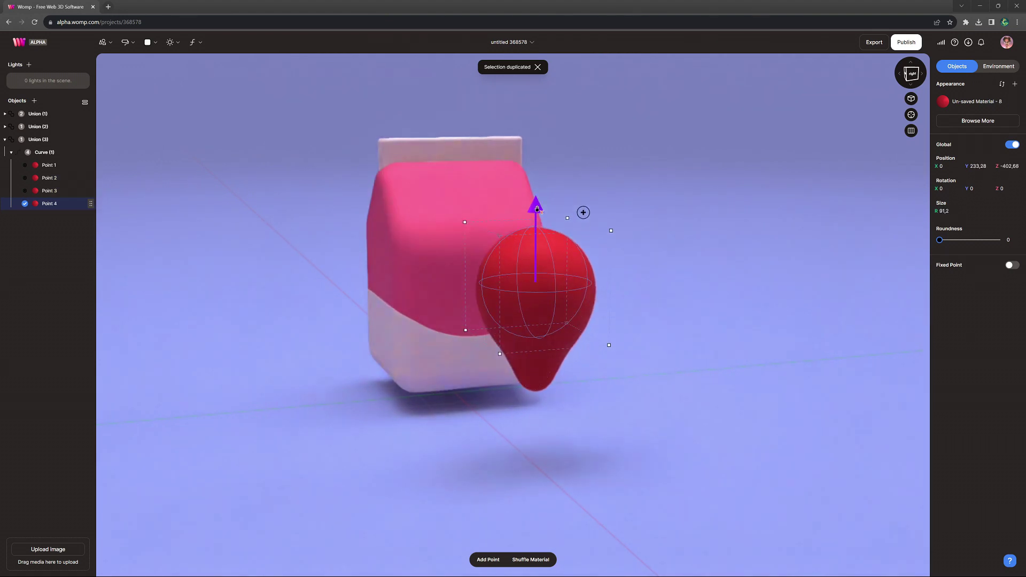
pyautogui.moveTo(609, 345); pyautogui.dragTo(601, 338)
# Lower the strawberry's second curve point, then raise its lowest point and shrink it to radius about 30.
pyautogui.click(46, 180)
pyautogui.moveTo(536, 271); pyautogui.dragTo(537, 284)
pyautogui.moveTo(758, 390); pyautogui.dragTo(613, 377)
pyautogui.click(50, 165)
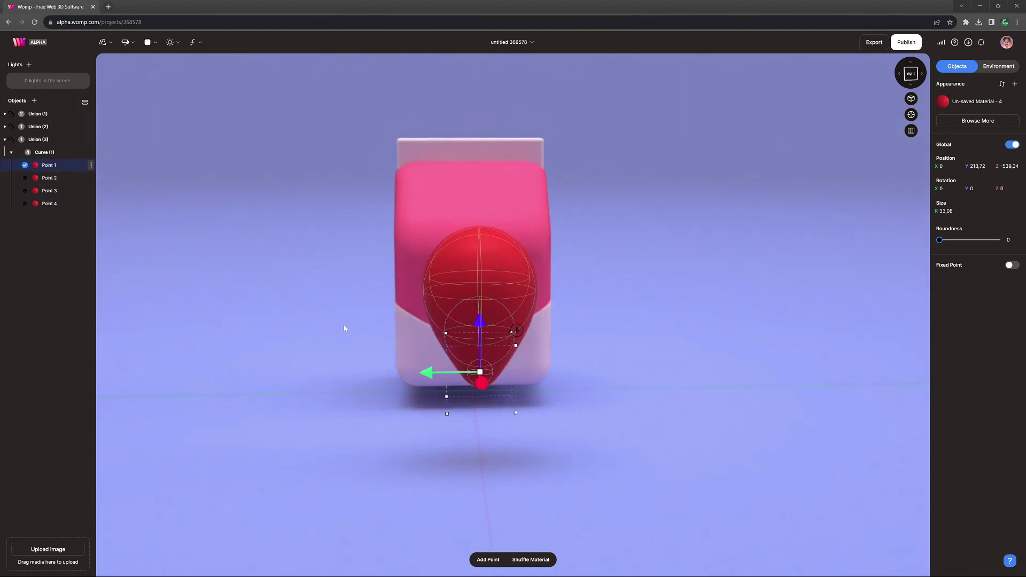
pyautogui.moveTo(481, 322); pyautogui.dragTo(480, 314)
pyautogui.moveTo(515, 404); pyautogui.dragTo(511, 400)
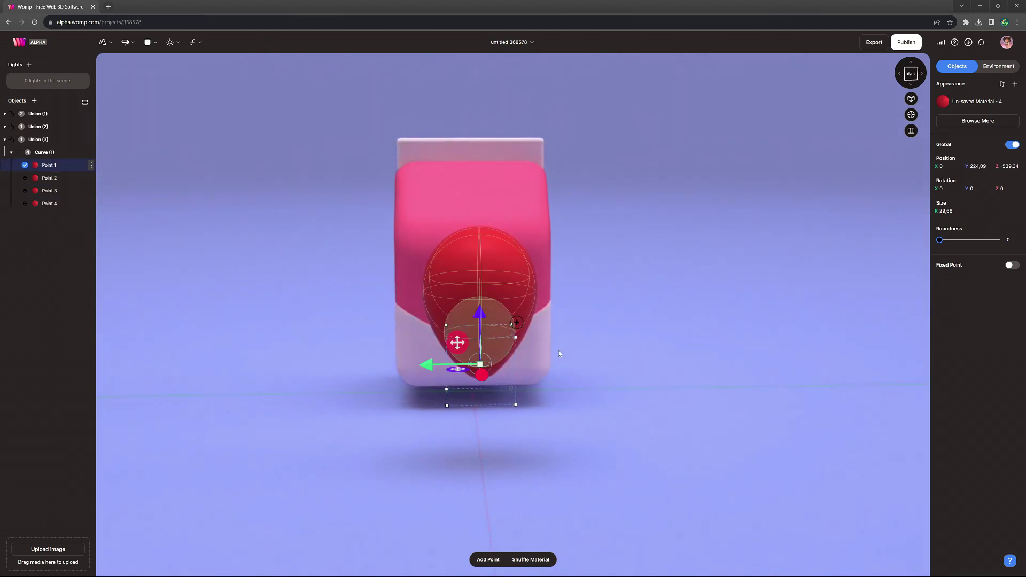
# Duplicate the strawberry curve and delete every point of the copy except Point 1.
pyautogui.click(558, 353)
pyautogui.moveTo(650, 331); pyautogui.dragTo(782, 367)
pyautogui.moveTo(783, 376); pyautogui.dragTo(735, 367, button='right')
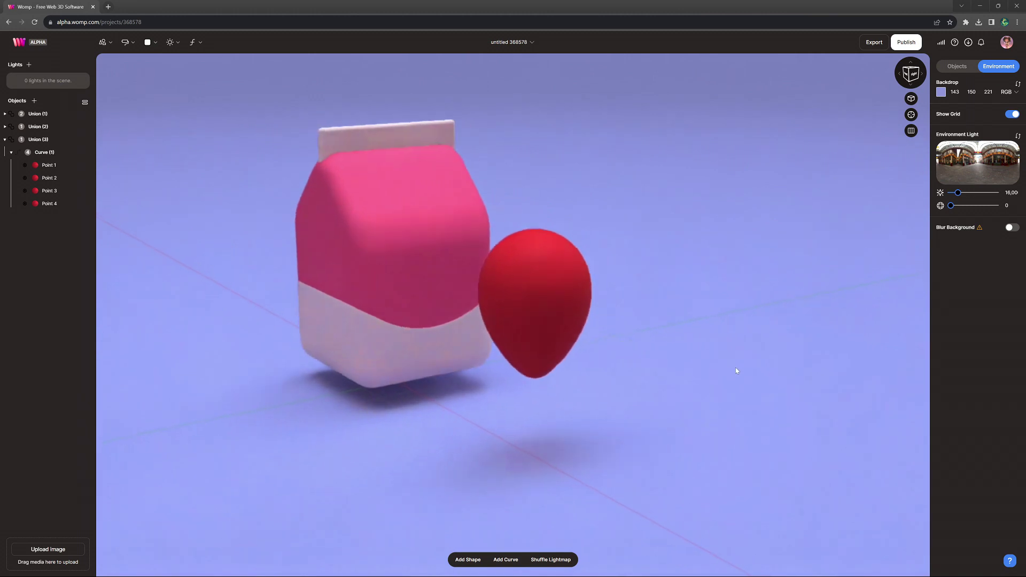
pyautogui.click(42, 152)
pyautogui.hotkey('ctrl', 'c')
pyautogui.hotkey('ctrl', 'v')
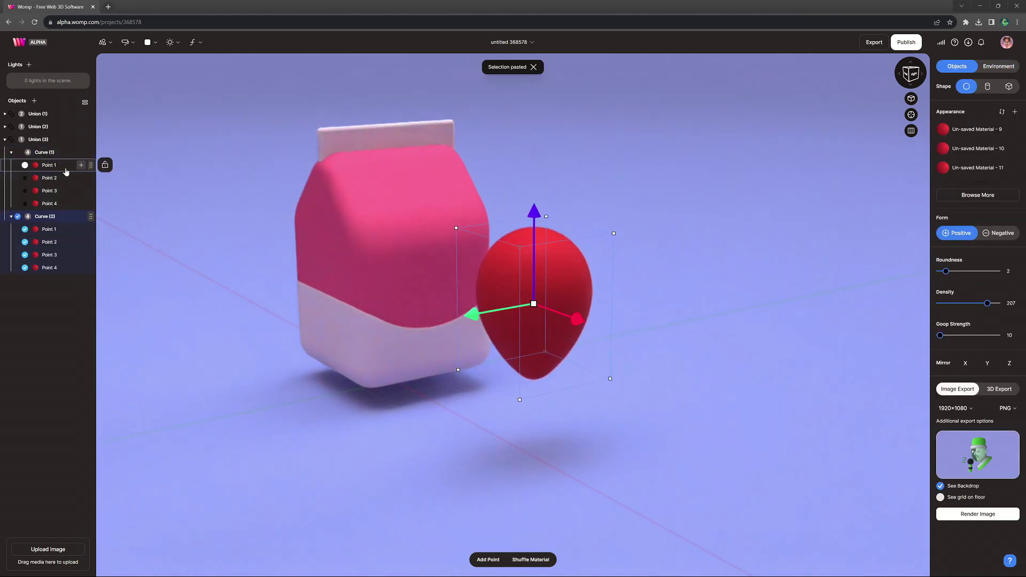
pyautogui.click(60, 247)
pyautogui.press('Delete')
pyautogui.click(60, 243)
pyautogui.press('Delete')
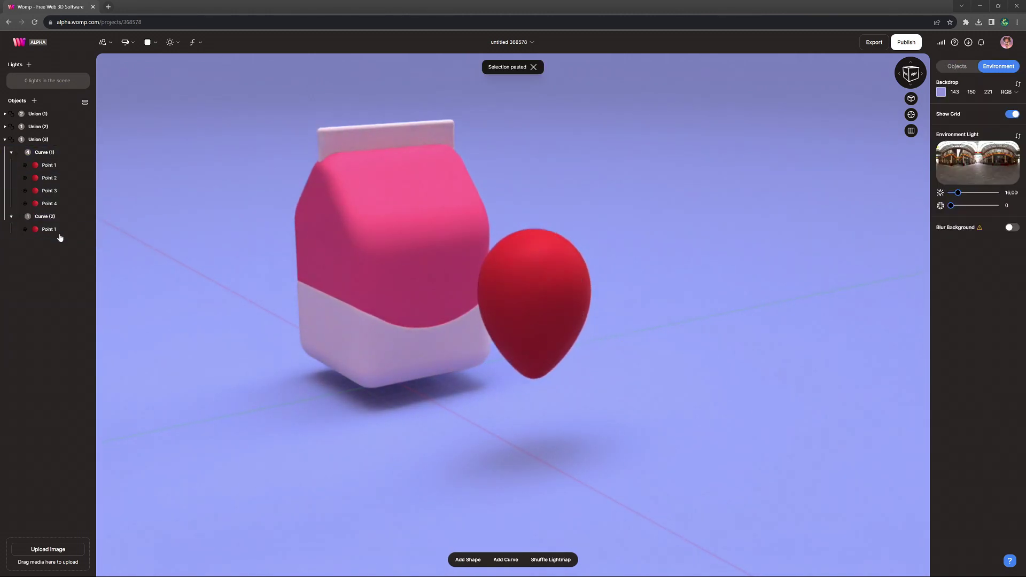
# Move the copied curve's remaining sphere to the top of the strawberry and shrink it to radius about 25.
pyautogui.click(54, 230)
pyautogui.moveTo(537, 170); pyautogui.dragTo(536, 166)
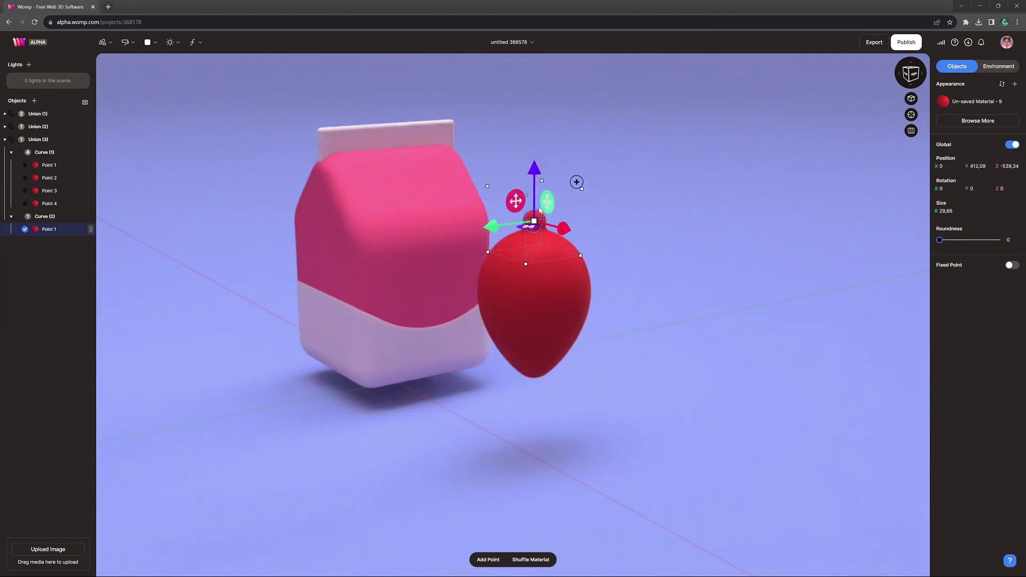
pyautogui.moveTo(534, 221); pyautogui.dragTo(527, 221)
# Set the copied curve's Goop Strength to 5 and color its material green, RGB 83, 180, 94.
pyautogui.click(60, 219)
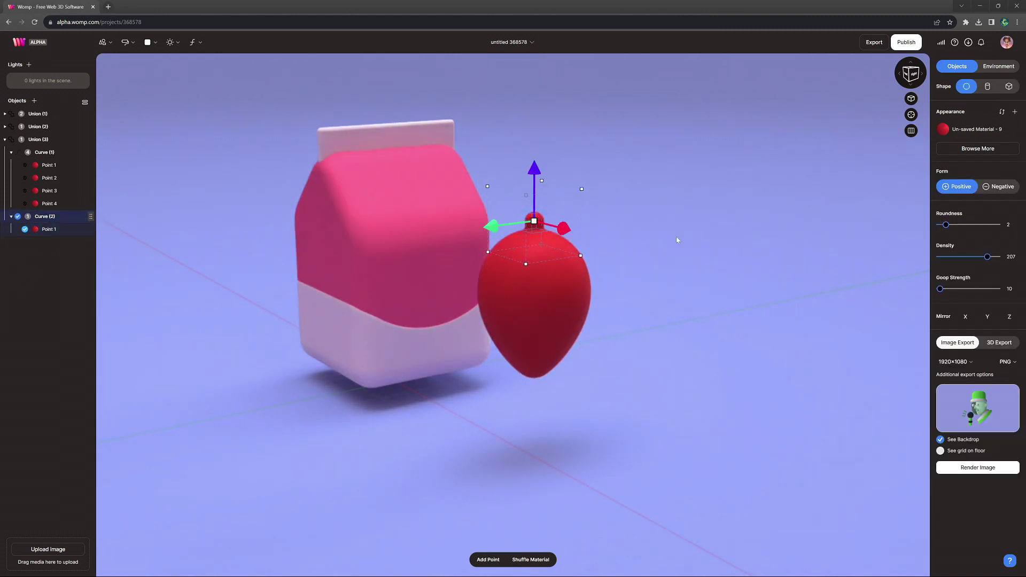
pyautogui.click(1010, 289)
pyautogui.click(983, 131)
pyautogui.click(908, 231)
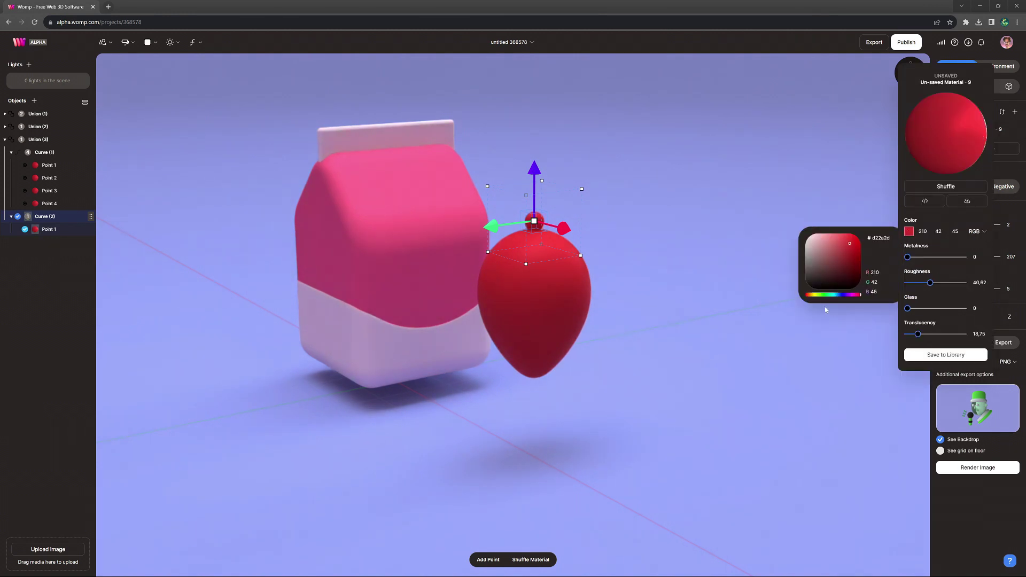
pyautogui.click(825, 294)
pyautogui.moveTo(839, 274); pyautogui.dragTo(836, 252)
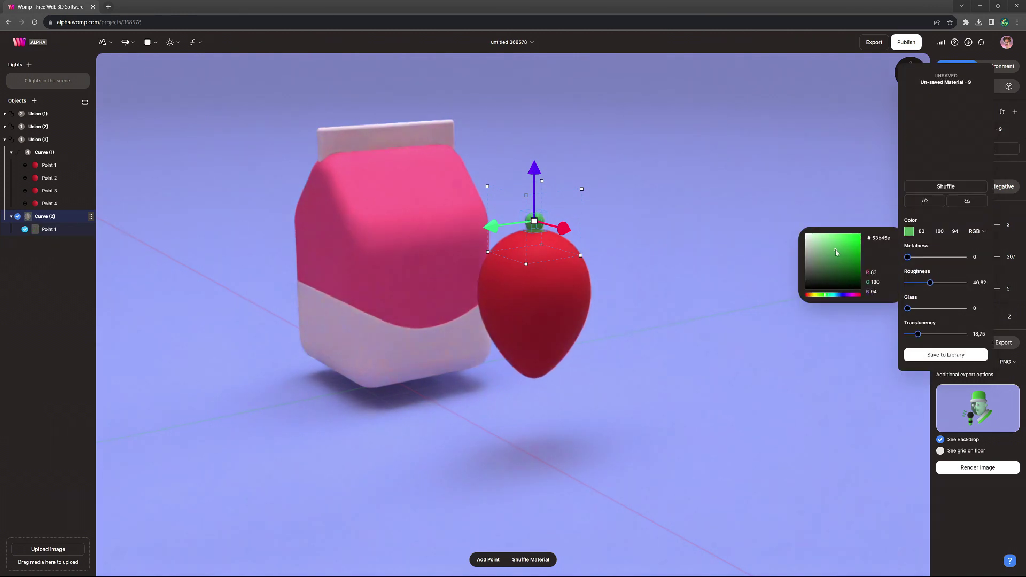
# Shrink the green sphere to radius about 18.5 and duplicate it upward twice, forming a tapered leaf curve with Density 238.
pyautogui.moveTo(681, 256); pyautogui.dragTo(595, 273)
pyautogui.click(75, 229)
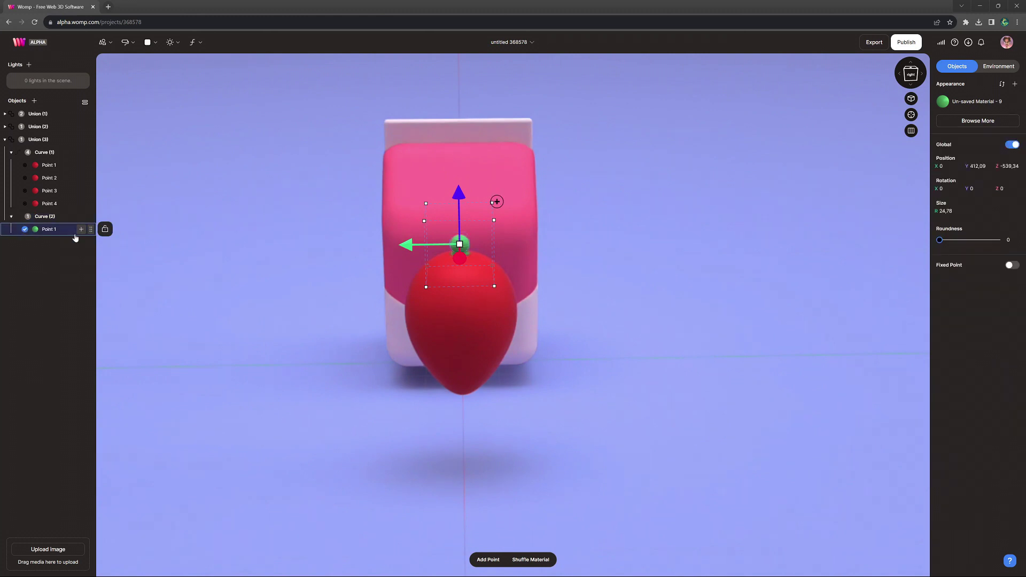
pyautogui.click(437, 222)
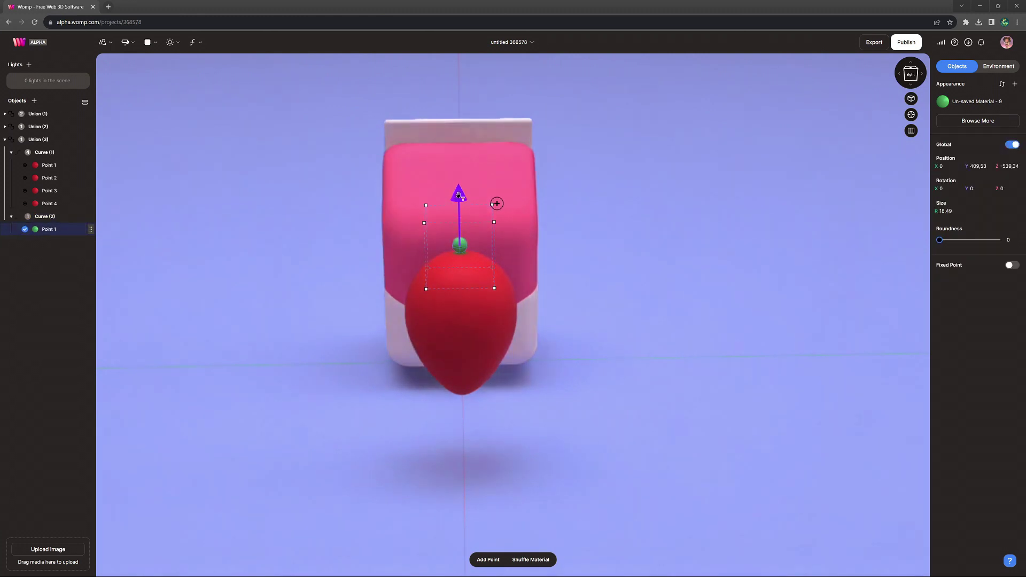
pyautogui.keyDown('alt'); pyautogui.moveTo(459, 193); pyautogui.dragTo(459, 169); pyautogui.keyUp('alt')
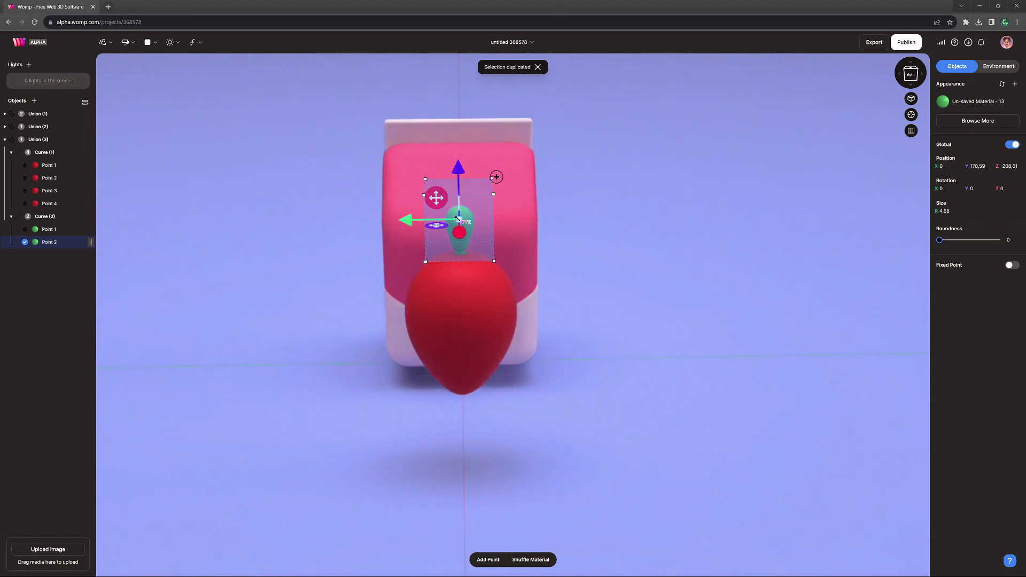
pyautogui.moveTo(459, 219); pyautogui.dragTo(450, 213)
pyautogui.keyDown('alt'); pyautogui.moveTo(458, 171); pyautogui.dragTo(455, 152); pyautogui.keyUp('alt')
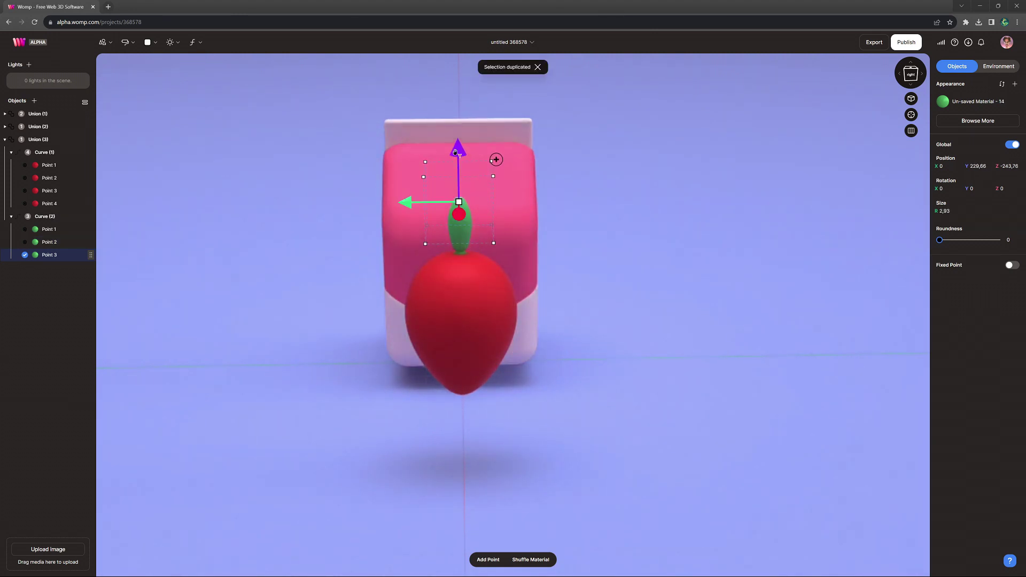
pyautogui.click(44, 217)
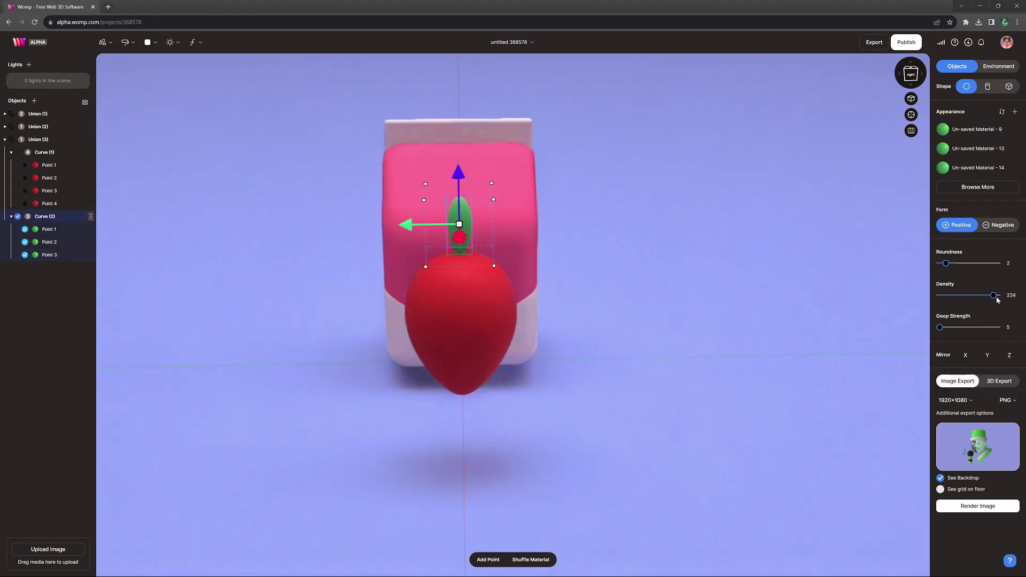
# Duplicate the leaf curve, mirror the copy across X, and rotate it outward to form a leaf on each side.
pyautogui.hotkey('ctrl', 'c')
pyautogui.hotkey('ctrl', 'v')
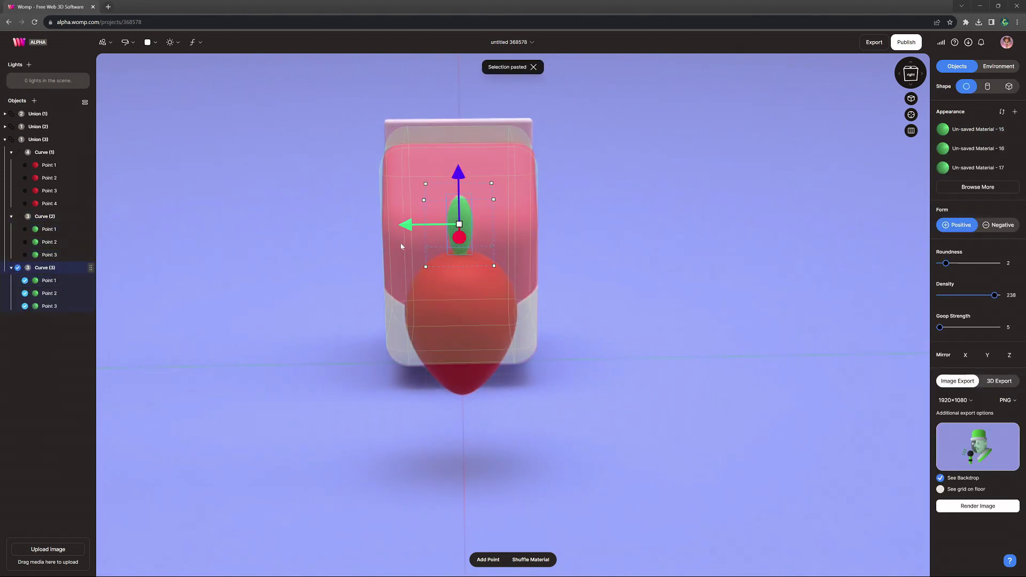
pyautogui.moveTo(413, 225); pyautogui.dragTo(436, 225)
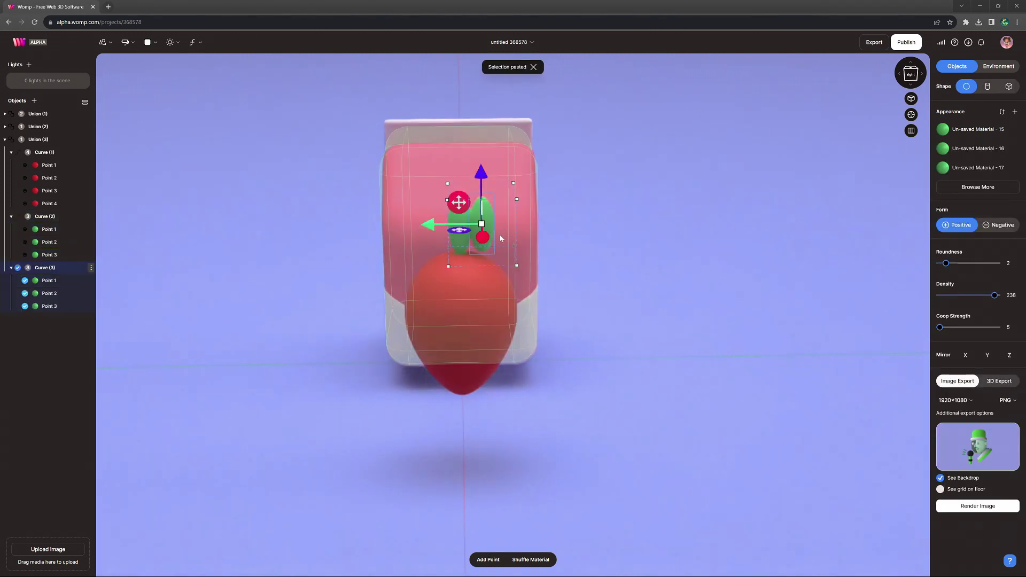
pyautogui.click(964, 356)
pyautogui.moveTo(533, 184); pyautogui.dragTo(608, 235)
pyautogui.moveTo(458, 203); pyautogui.dragTo(460, 211)
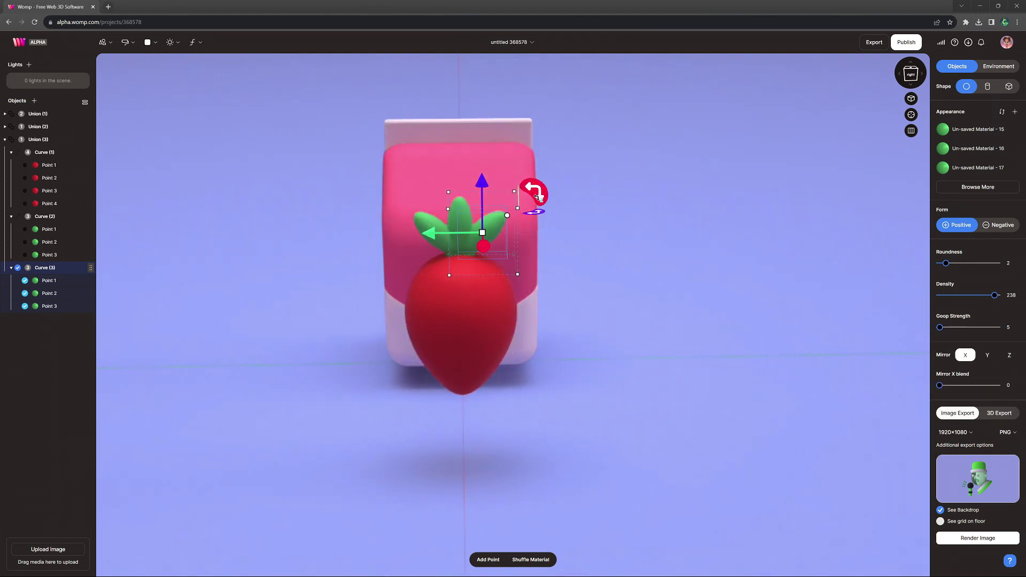
pyautogui.moveTo(536, 196); pyautogui.dragTo(561, 205)
pyautogui.press('Escape')
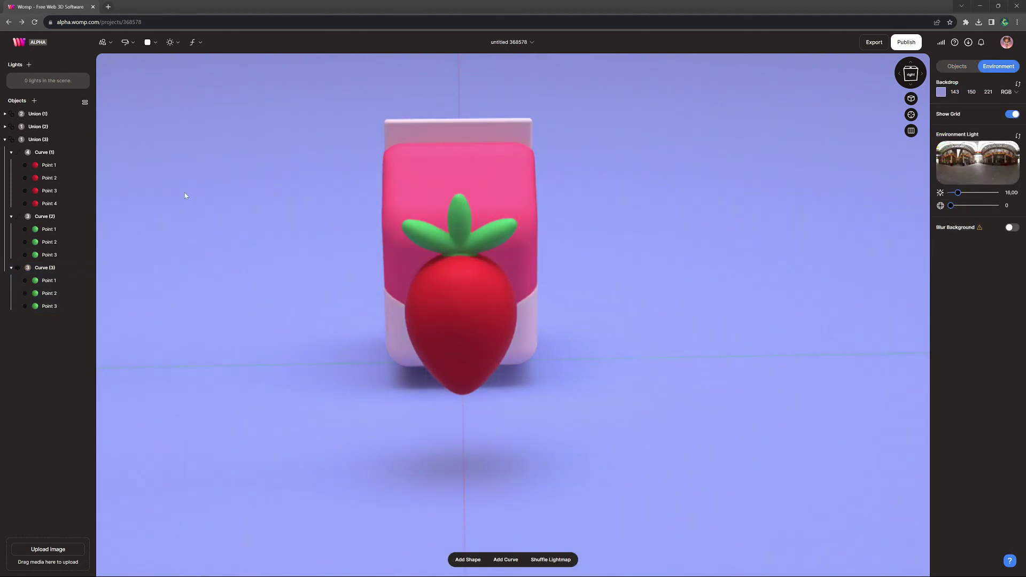
# Add a cube to the strawberry's union, make it negative without material residue, and position it to cut the strawberry's front flat.
pyautogui.click(59, 141)
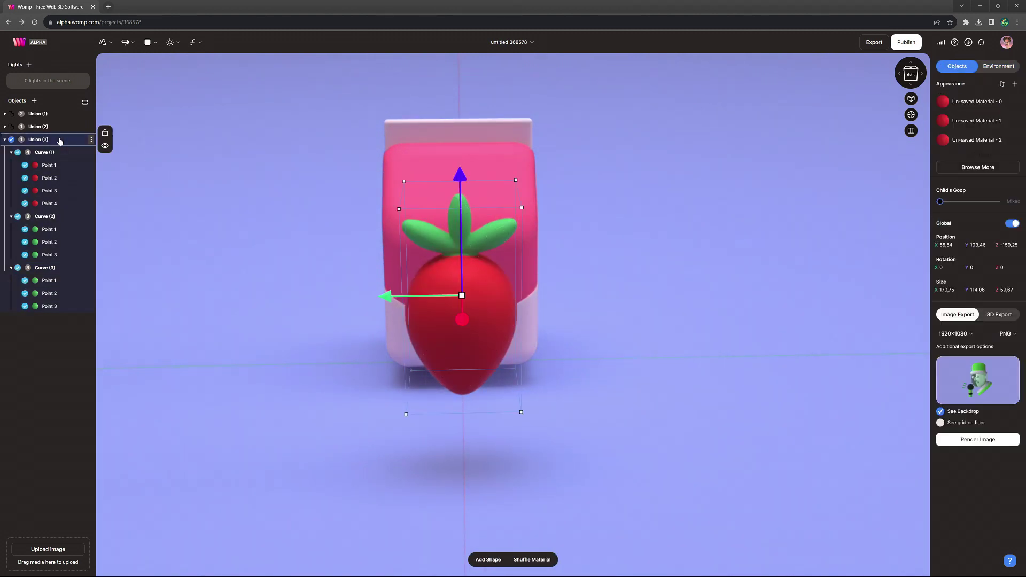
pyautogui.click(104, 42)
pyautogui.click(125, 68)
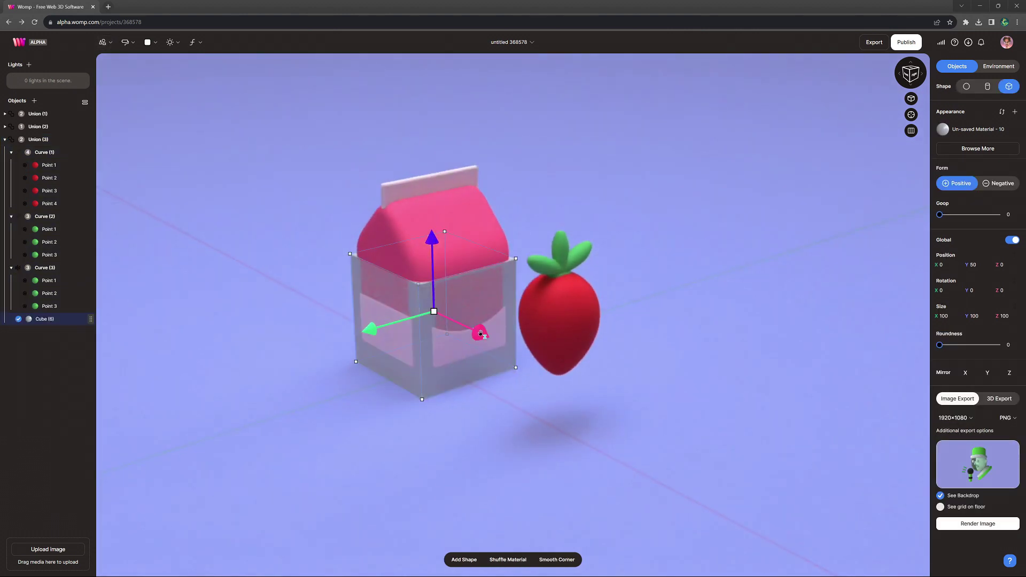
pyautogui.moveTo(478, 332); pyautogui.dragTo(719, 399)
pyautogui.moveTo(638, 328); pyautogui.dragTo(639, 271)
pyautogui.click(997, 184)
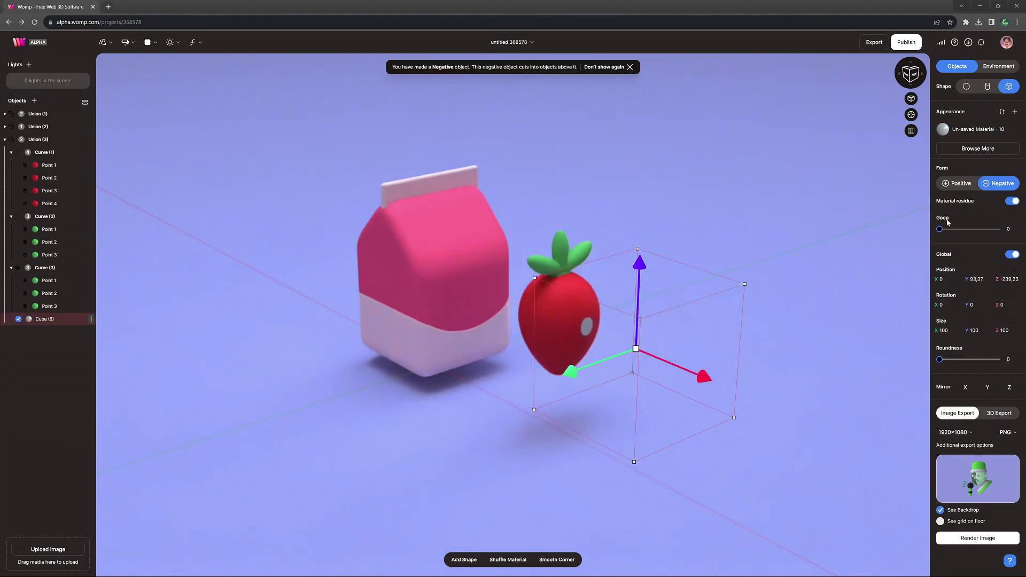
pyautogui.moveTo(699, 377); pyautogui.dragTo(688, 373)
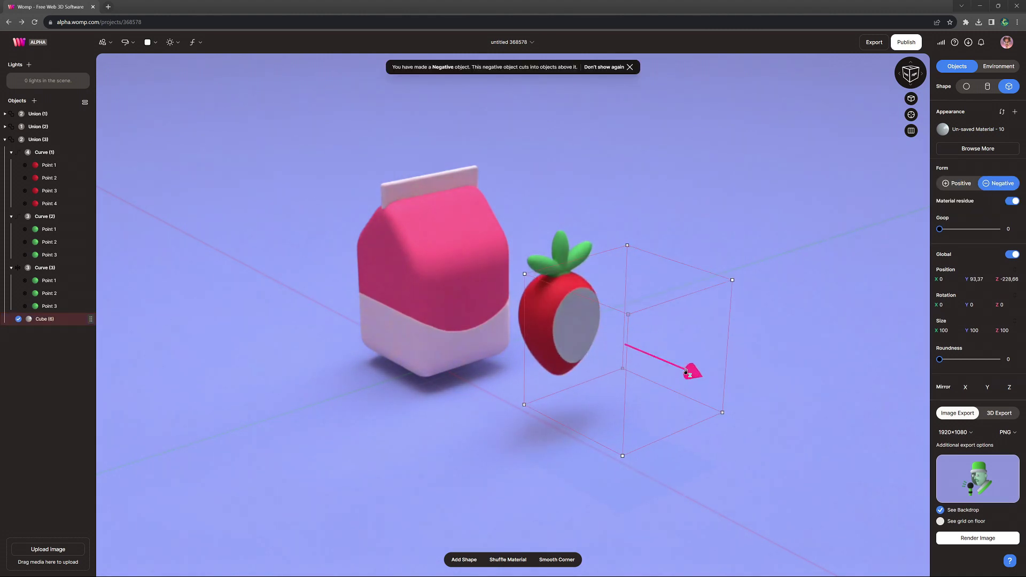
pyautogui.click(1010, 202)
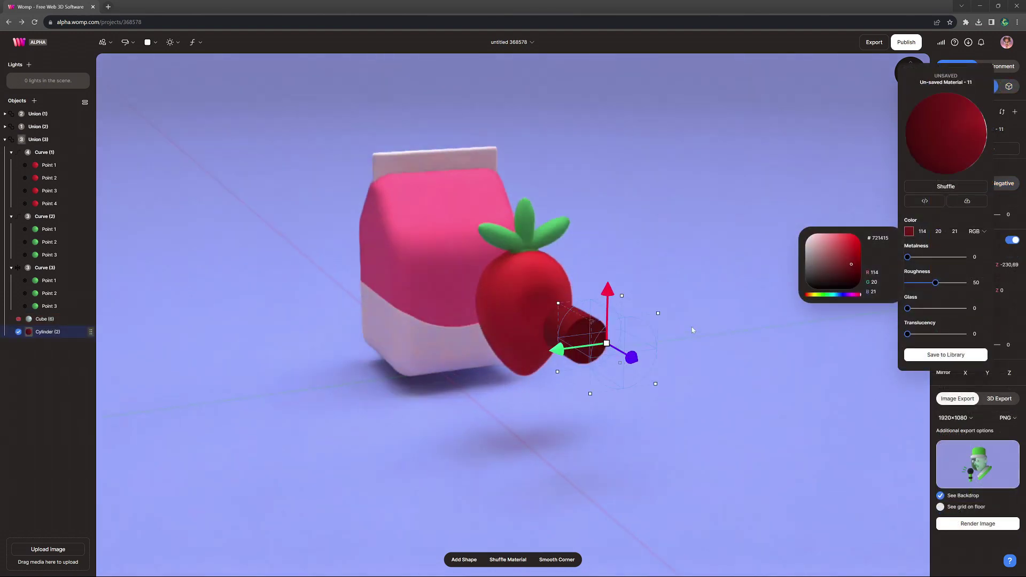
# Mirror the dark red cylinder across X, shrink it to about 13 wide, and place it as eyes with Roundness 100.
pyautogui.scroll(5, 691, 326)
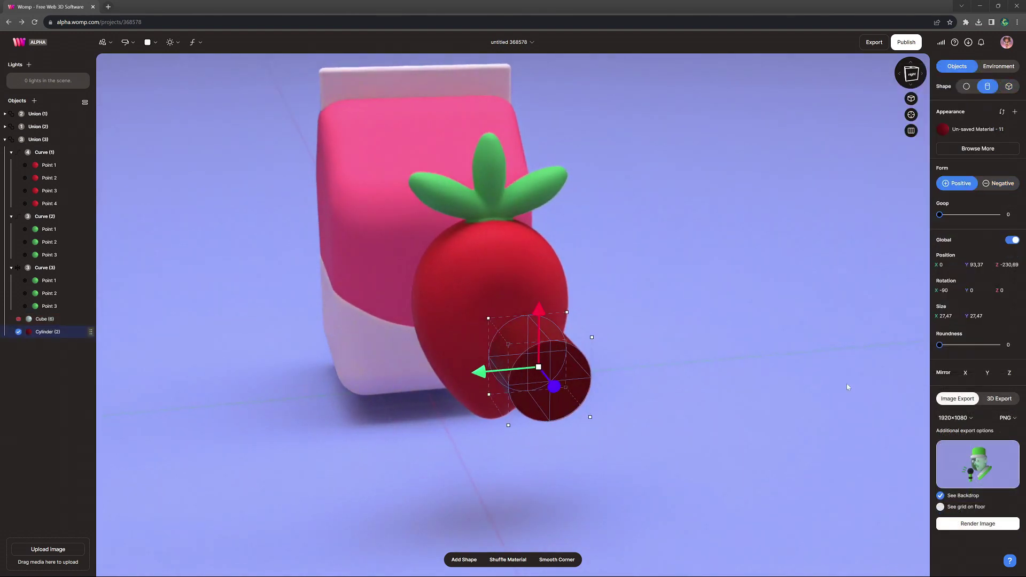
pyautogui.click(967, 373)
pyautogui.moveTo(518, 373); pyautogui.dragTo(563, 378)
pyautogui.moveTo(532, 315); pyautogui.dragTo(559, 328)
pyautogui.moveTo(538, 271); pyautogui.dragTo(539, 245)
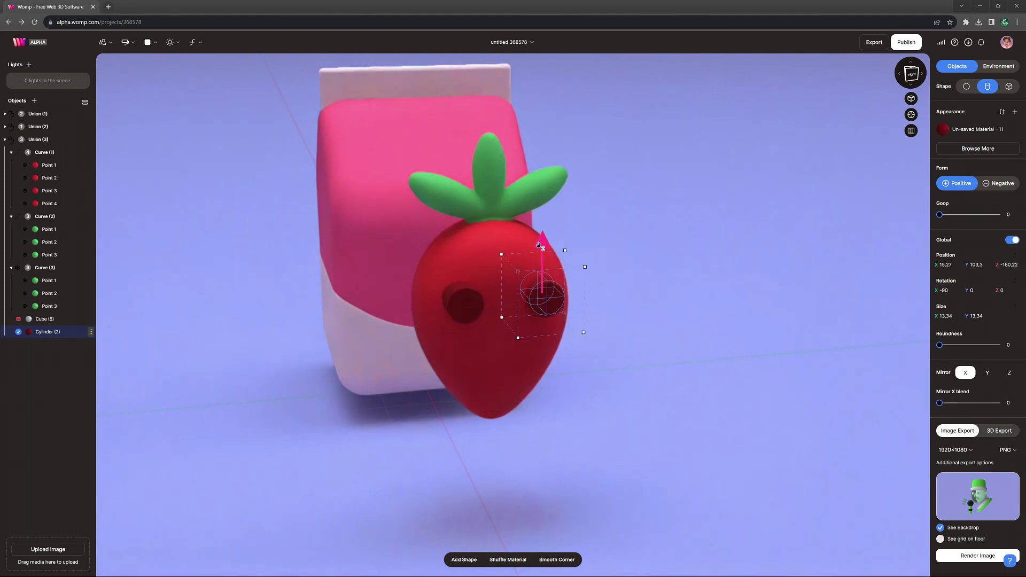
pyautogui.moveTo(939, 345); pyautogui.dragTo(996, 345)
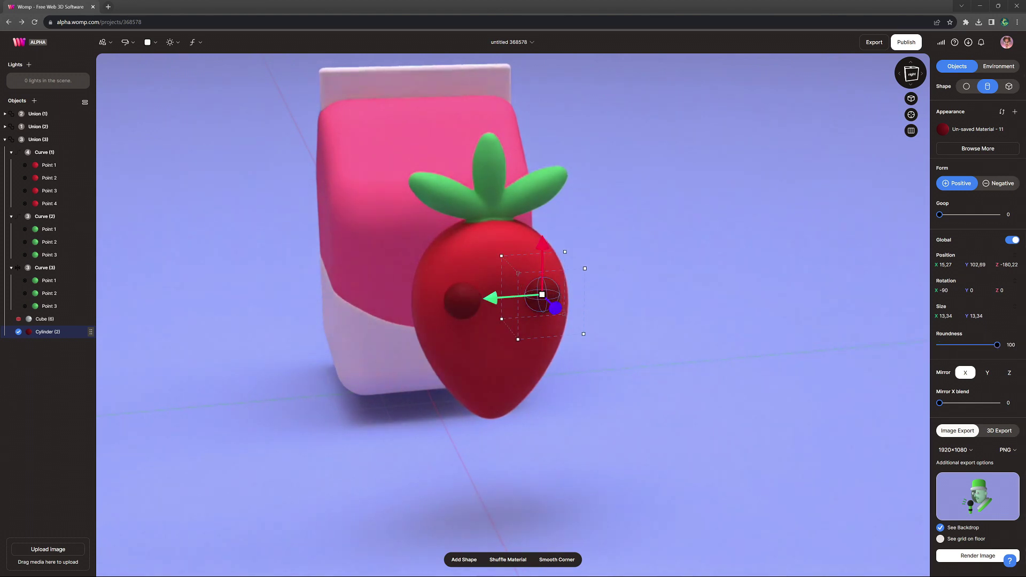
pyautogui.moveTo(557, 309); pyautogui.dragTo(568, 318)
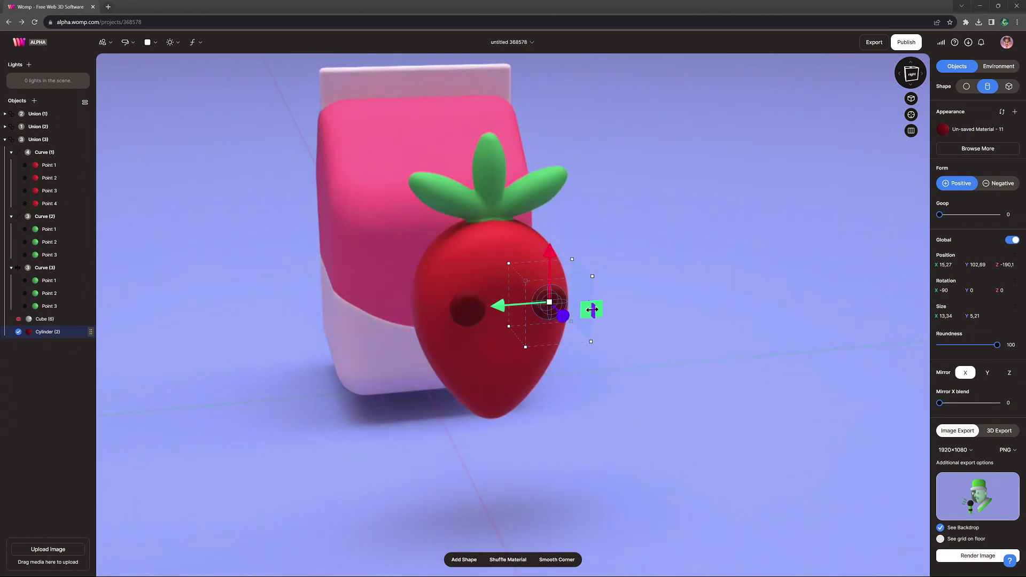
# Duplicate the eye cylinder at diameter 8.65 and height 25.88, and make it negative with Goop 11 to carve curved smiling eyes.
pyautogui.moveTo(510, 305); pyautogui.dragTo(546, 304)
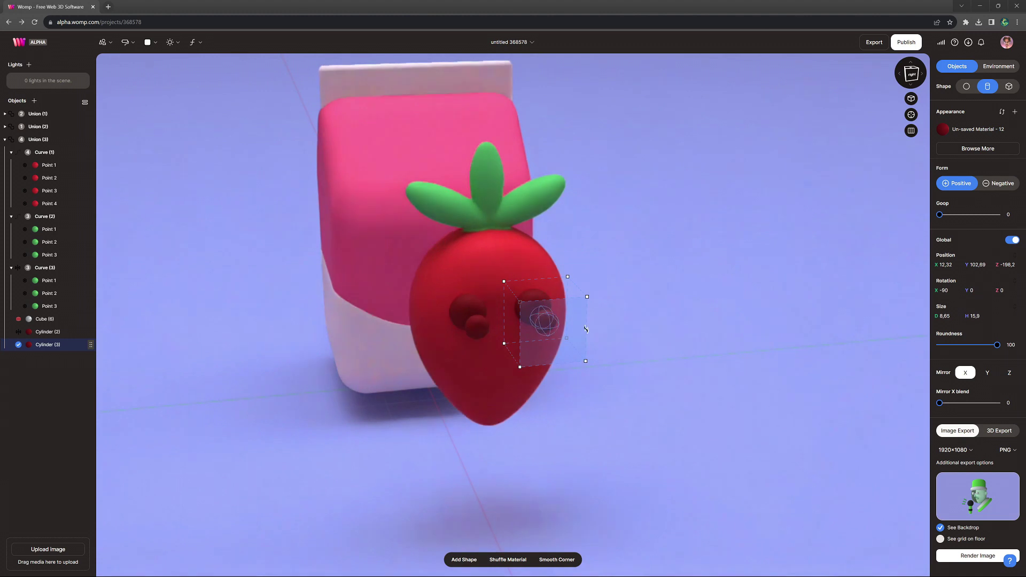
pyautogui.click(997, 187)
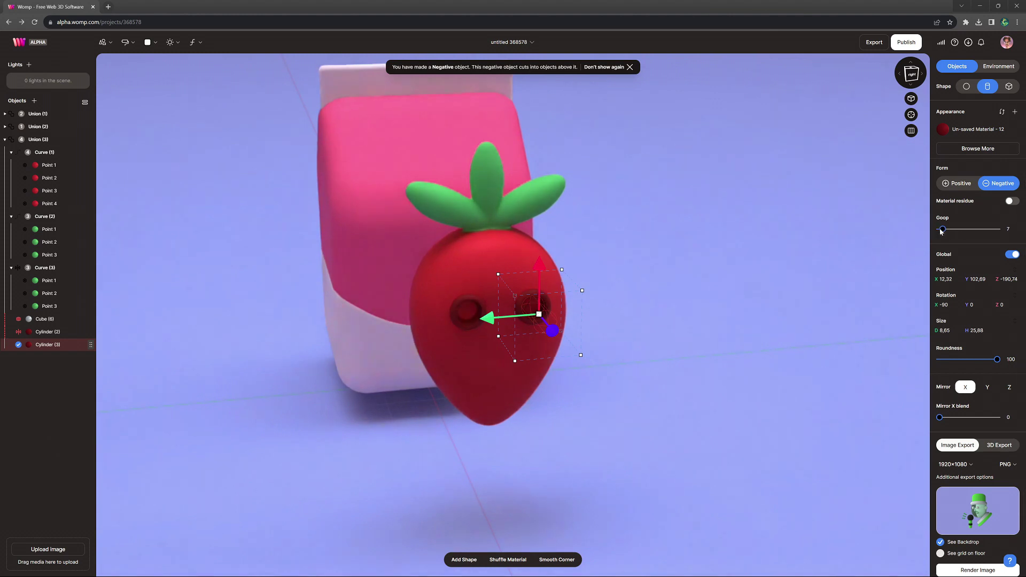
pyautogui.moveTo(941, 232); pyautogui.dragTo(943, 231)
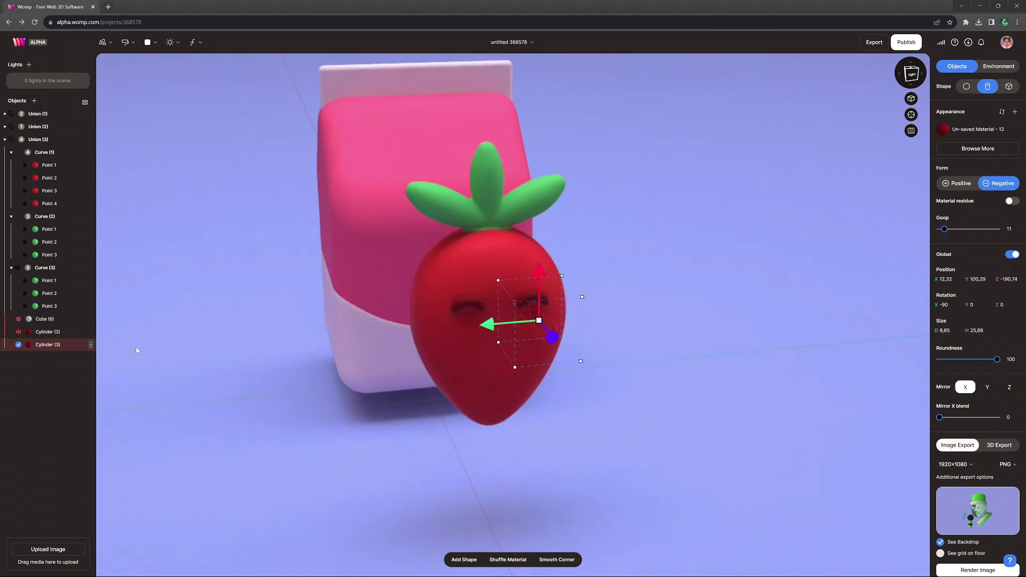
# Combine the two eye cylinders inside the strawberry into their own union.
pyautogui.keyDown('shift'); pyautogui.click(48, 332); pyautogui.keyUp('shift')
pyautogui.rightClick(67, 351)
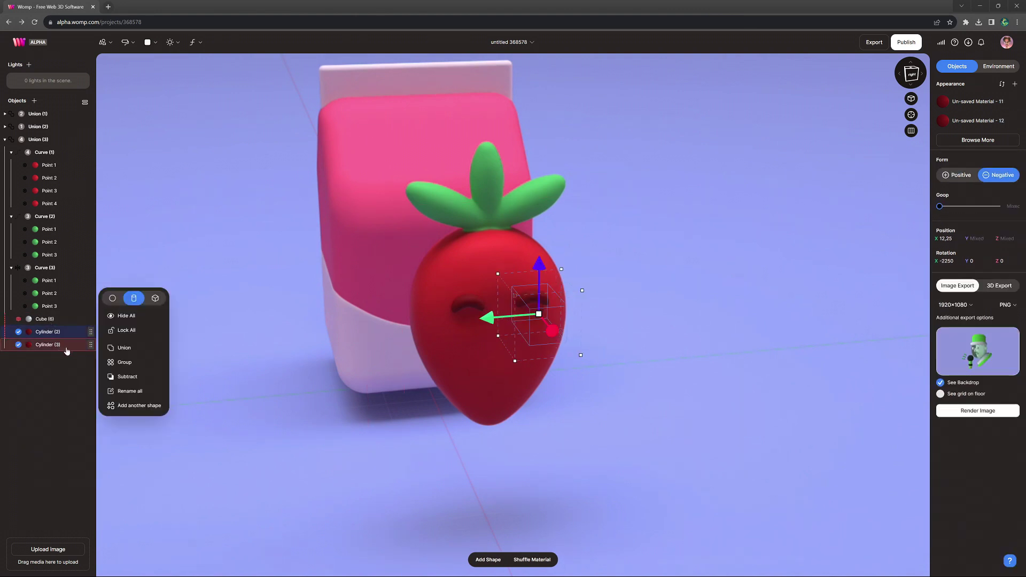
pyautogui.click(144, 350)
# Duplicate the two eye cylinders, flip the copies upside down, and centre them below the eyes as a smiling mouth.
pyautogui.moveTo(259, 402); pyautogui.dragTo(211, 395, button='right')
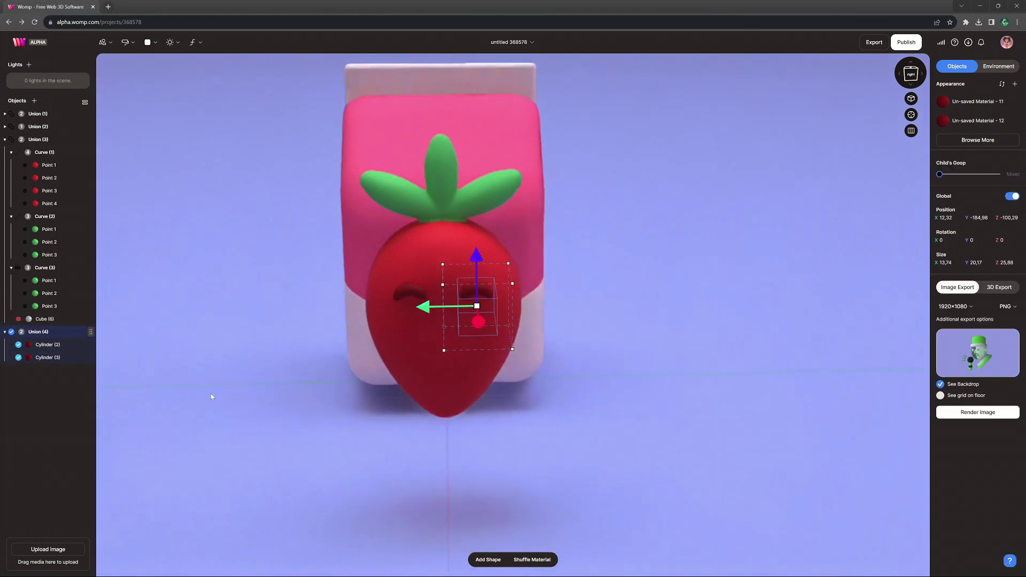
pyautogui.click(66, 350)
pyautogui.keyDown('shift'); pyautogui.click(62, 359); pyautogui.keyUp('shift')
pyautogui.rightClick(62, 359)
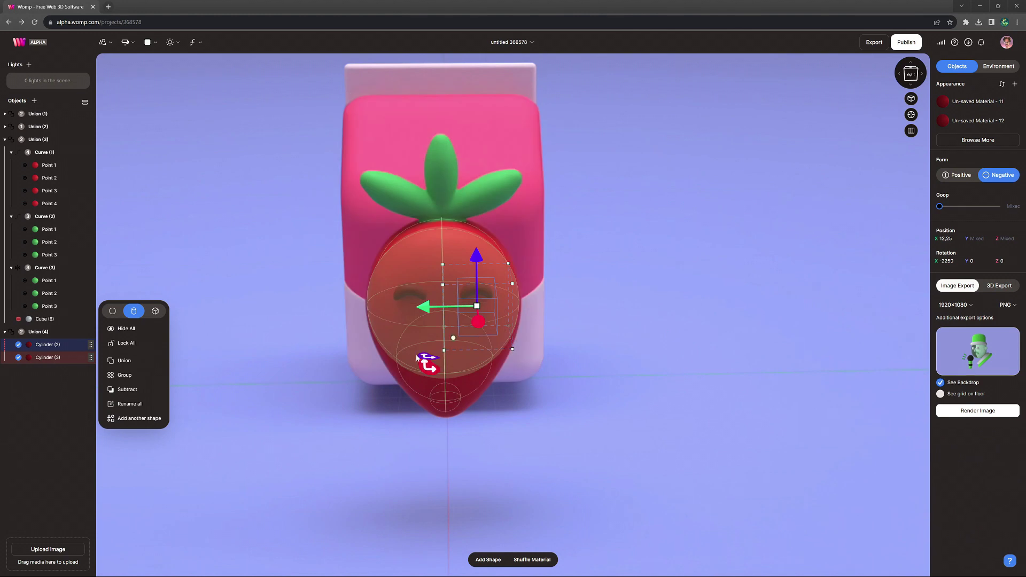
pyautogui.hotkey('ctrl', 'v')
pyautogui.moveTo(422, 306); pyautogui.dragTo(390, 309)
pyautogui.moveTo(492, 275); pyautogui.dragTo(409, 352)
pyautogui.moveTo(445, 261); pyautogui.dragTo(445, 261)
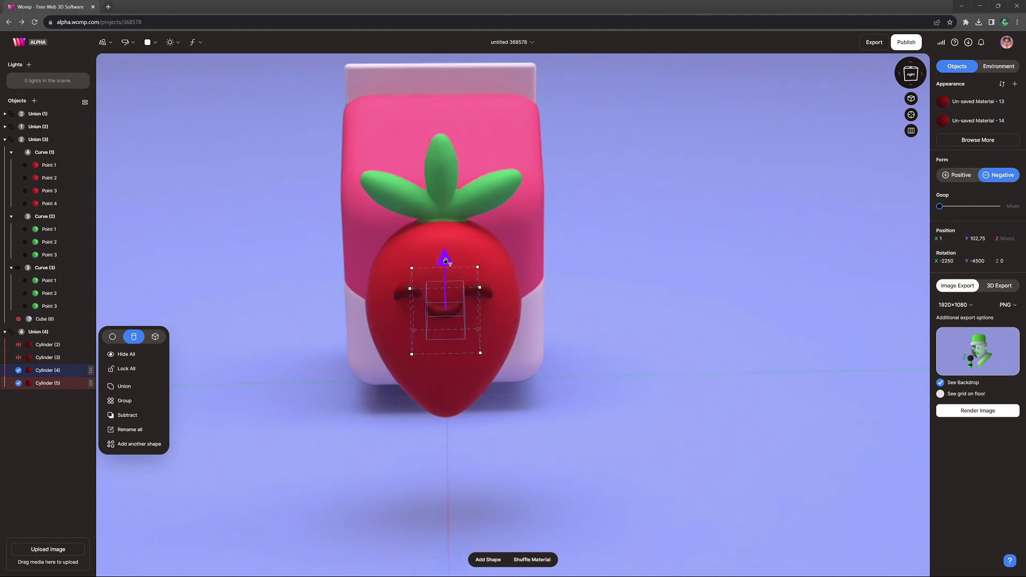
pyautogui.moveTo(395, 324); pyautogui.dragTo(391, 325)
pyautogui.click(609, 321)
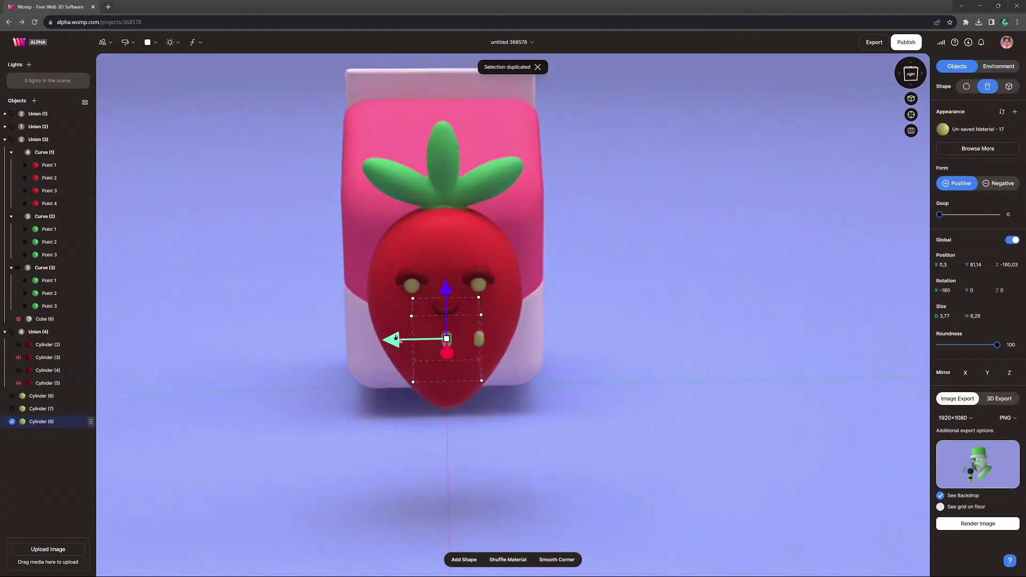
# Duplicate the small yellow seed cylinder repeatedly and spread the copies across the strawberry's front.
pyautogui.moveTo(446, 295); pyautogui.dragTo(446, 302)
pyautogui.hotkey('ctrl', 'd')
pyautogui.moveTo(394, 350); pyautogui.dragTo(357, 350)
pyautogui.moveTo(409, 301); pyautogui.dragTo(410, 284)
pyautogui.hotkey('ctrl', 'd')
pyautogui.moveTo(358, 333); pyautogui.dragTo(444, 331)
pyautogui.moveTo(494, 278); pyautogui.dragTo(488, 224)
pyautogui.hotkey('ctrl', 'd')
pyautogui.moveTo(443, 257); pyautogui.dragTo(398, 258)
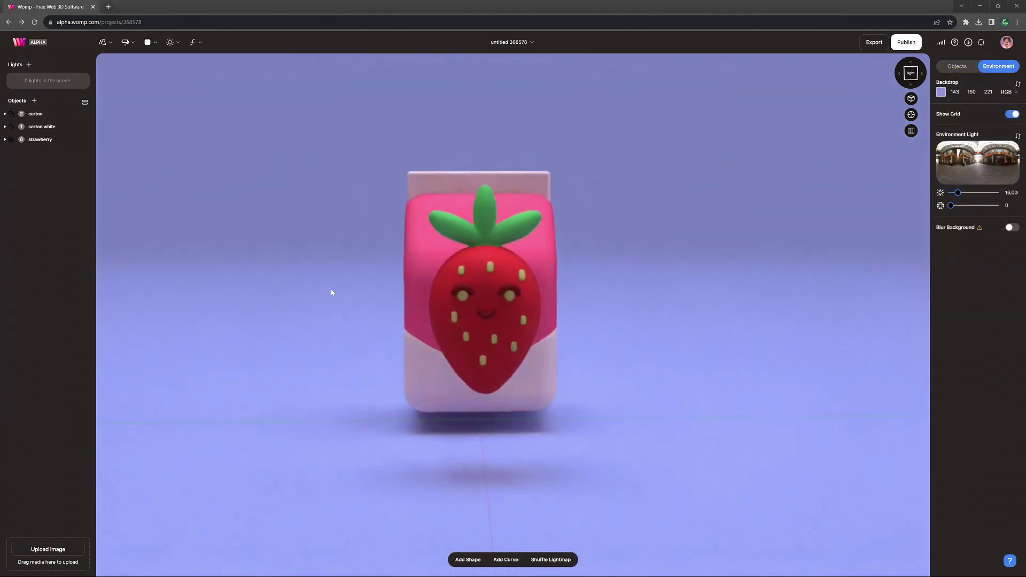
# Move the strawberry back against the carton and shrink it to sit on the lower front face.
pyautogui.moveTo(331, 289); pyautogui.dragTo(114, 194)
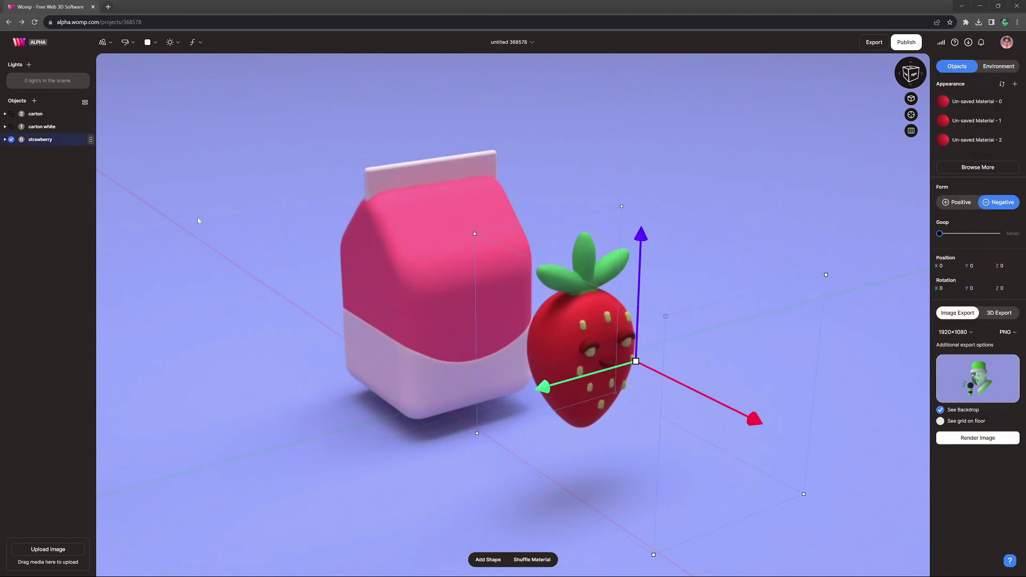
pyautogui.moveTo(765, 421); pyautogui.dragTo(611, 348)
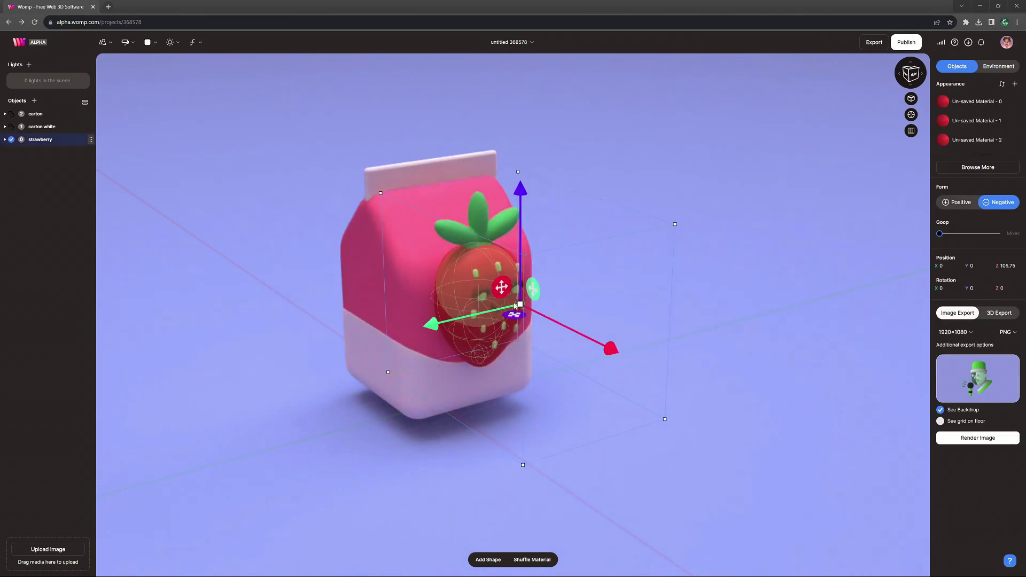
pyautogui.moveTo(501, 287); pyautogui.dragTo(515, 305)
pyautogui.moveTo(521, 237); pyautogui.dragTo(522, 276)
pyautogui.moveTo(571, 375); pyautogui.dragTo(546, 361)
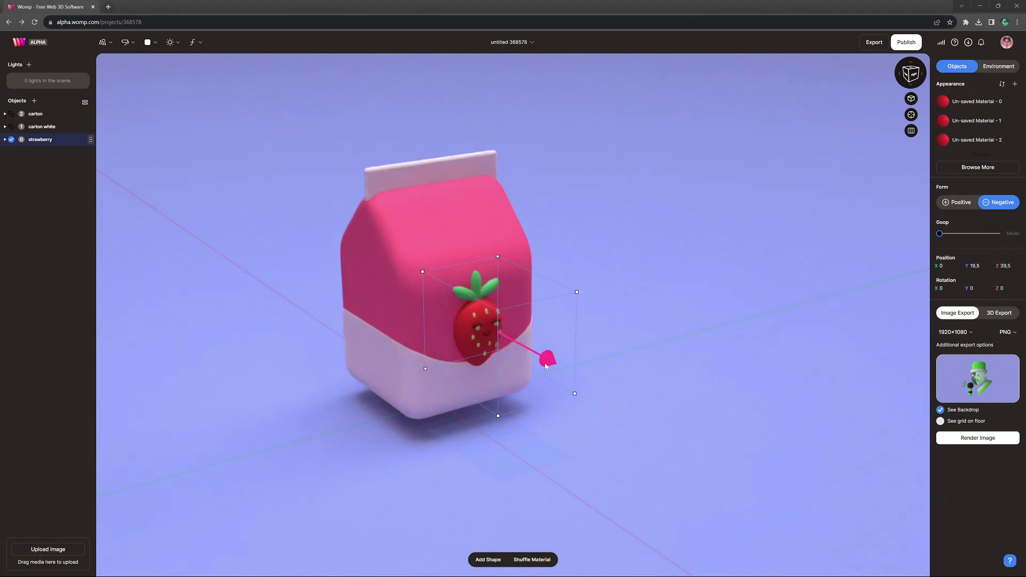
pyautogui.moveTo(497, 265); pyautogui.dragTo(497, 272)
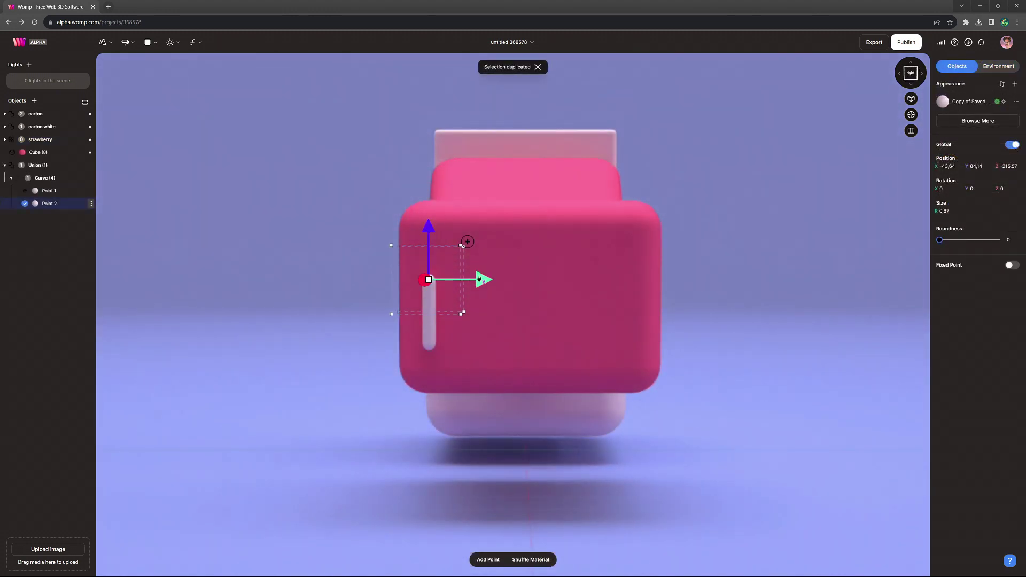
# Duplicate the points of the first letter curve and position them to shape a five-point letter M.
pyautogui.moveTo(444, 255); pyautogui.dragTo(507, 324)
pyautogui.hotkey('ctrl', 'd')
pyautogui.hotkey('ctrl', 'd')
pyautogui.click(58, 230)
pyautogui.moveTo(504, 268); pyautogui.dragTo(510, 255)
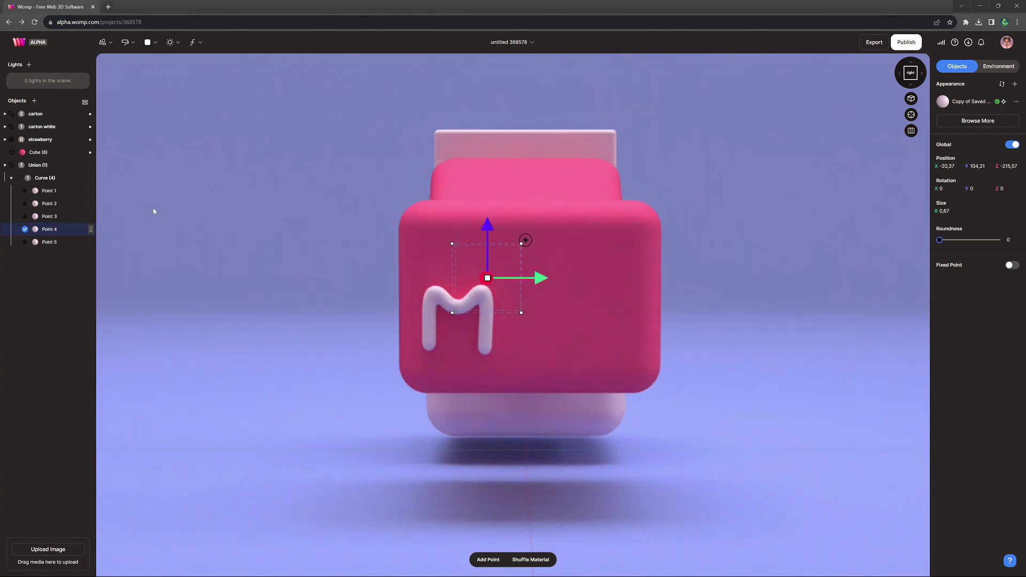
# Copy the M curve, reduce the copy to one point beside the M, and duplicate that point upward to form an I.
pyautogui.click(59, 178)
pyautogui.hotkey('ctrl', 'c')
pyautogui.hotkey('ctrl', 'v')
pyautogui.click(67, 280)
pyautogui.keyDown('shift'); pyautogui.click(69, 319); pyautogui.keyUp('shift')
pyautogui.press('Delete')
pyautogui.click(58, 268)
pyautogui.moveTo(486, 344); pyautogui.dragTo(580, 344)
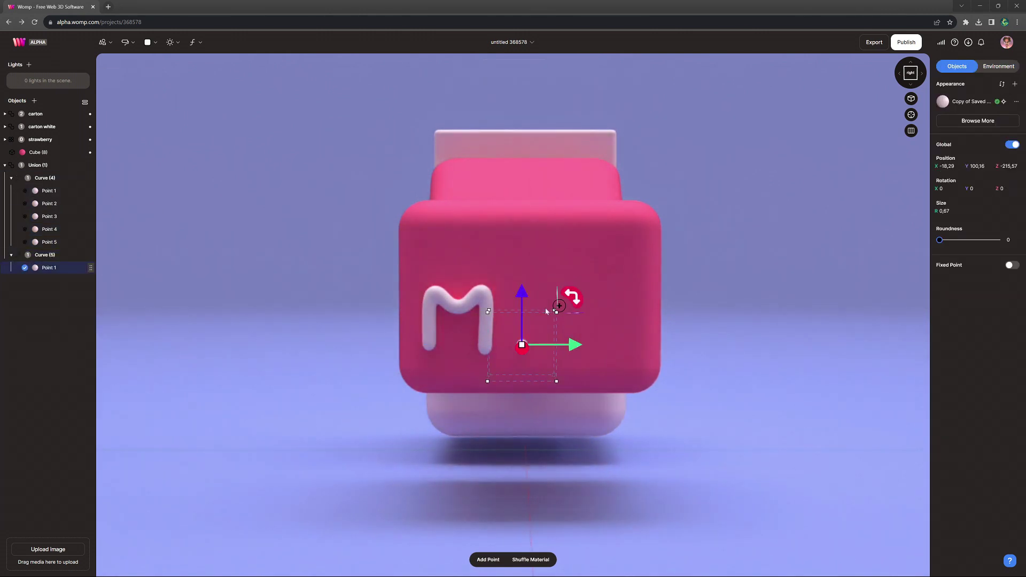
pyautogui.hotkey('ctrl', 'd')
pyautogui.moveTo(523, 290); pyautogui.dragTo(523, 234)
# Duplicate the I curve beside it and rearrange its points into a three-point letter L.
pyautogui.click(59, 255)
pyautogui.hotkey('ctrl', 'd')
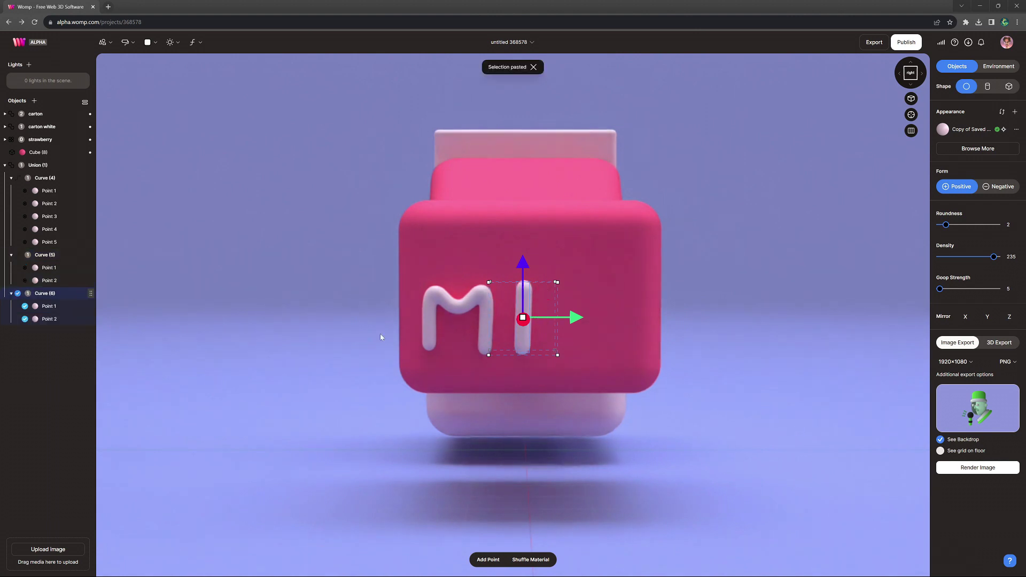
pyautogui.moveTo(573, 319); pyautogui.dragTo(614, 320)
pyautogui.click(60, 320)
pyautogui.press('Delete')
pyautogui.click(59, 306)
pyautogui.moveTo(555, 292); pyautogui.dragTo(606, 324)
pyautogui.hotkey('ctrl', 'd')
pyautogui.hotkey('ctrl', 'd')
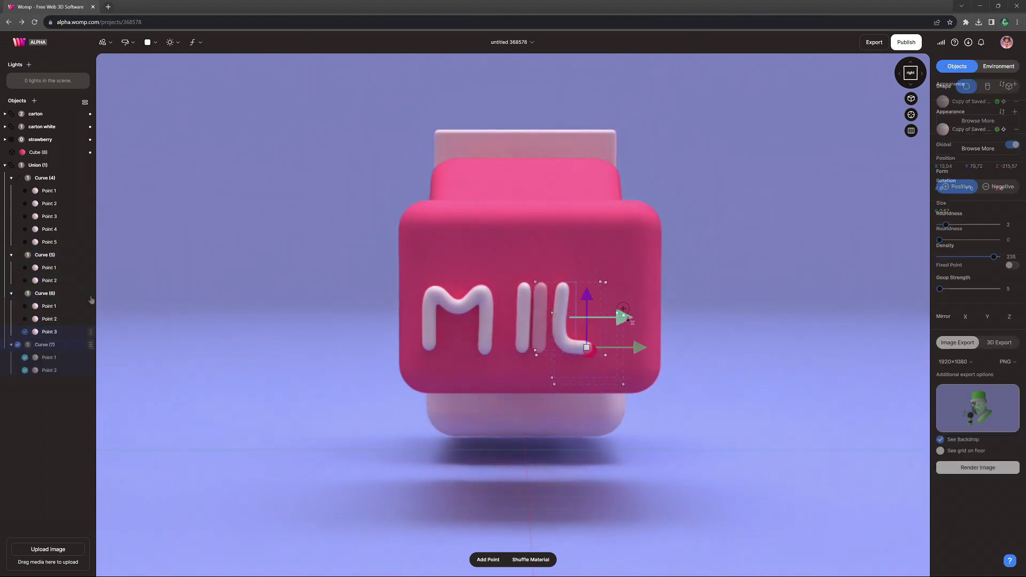
# Place a copy of the I curve beside the L and rebuild its points as the stem of the K.
pyautogui.moveTo(622, 318); pyautogui.dragTo(638, 293)
pyautogui.click(50, 371)
pyautogui.press('Delete')
pyautogui.click(50, 357)
pyautogui.hotkey('ctrl', 'd')
# Paste another copy of the stem curve and reposition its points to form the K's upper diagonal arm.
pyautogui.hotkey('ctrl', 'v')
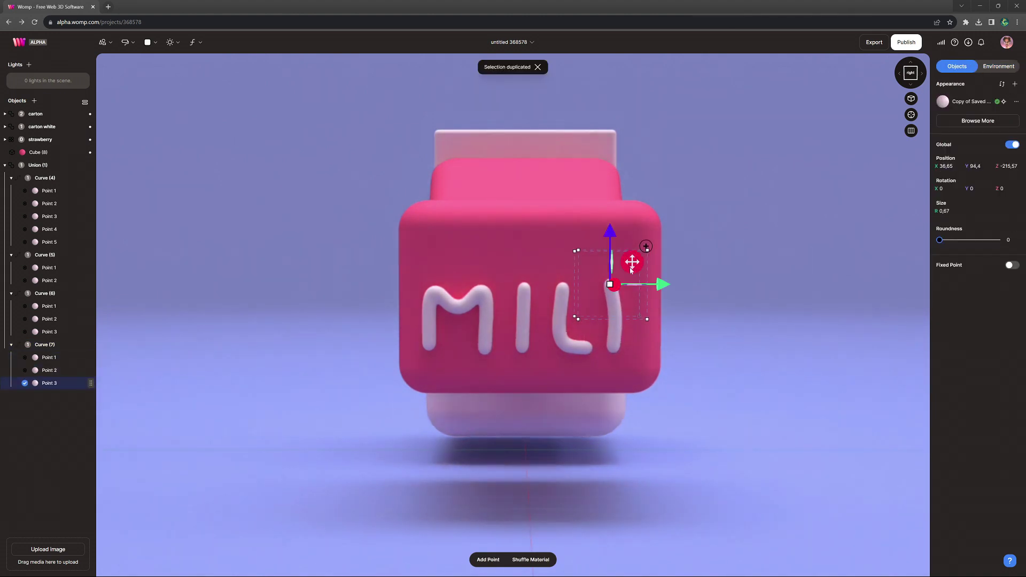
pyautogui.press('Delete')
pyautogui.click(65, 411)
pyautogui.keyDown('alt'); pyautogui.moveTo(637, 293); pyautogui.dragTo(674, 259); pyautogui.keyUp('alt')
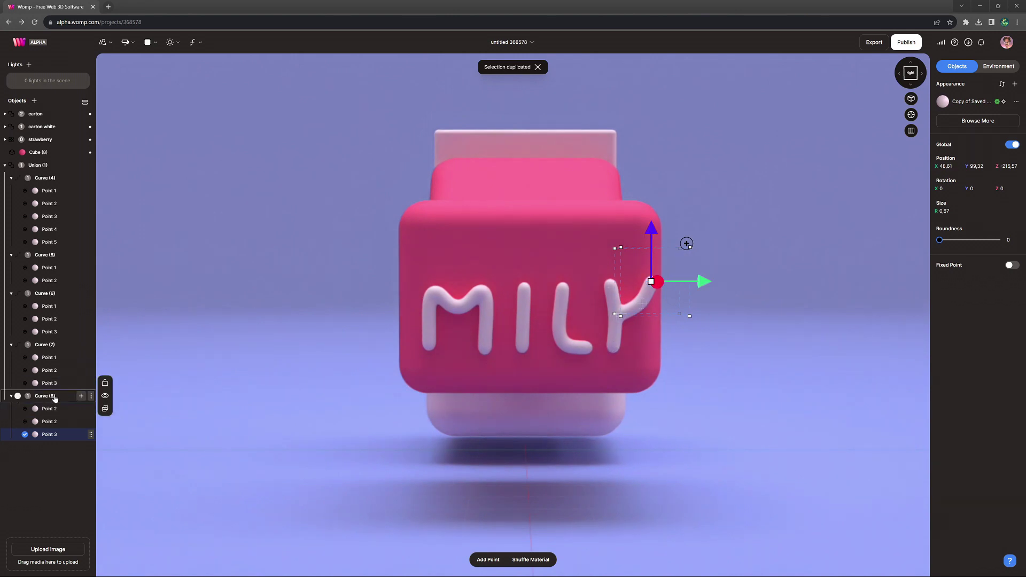
# Copy the upper arm curve and reposition its points to form the K's lower diagonal leg.
pyautogui.click(53, 399)
pyautogui.hotkey('ctrl', 'c')
pyautogui.hotkey('ctrl', 'v')
pyautogui.keyDown('shift'); pyautogui.click(58, 462); pyautogui.keyUp('shift')
pyautogui.press('Delete')
pyautogui.click(58, 460)
pyautogui.keyDown('alt'); pyautogui.moveTo(648, 296); pyautogui.dragTo(668, 330); pyautogui.keyUp('alt')
pyautogui.click(636, 302)
pyautogui.hotkey('ctrl', 'z')
pyautogui.click(59, 485)
pyautogui.click(743, 324)
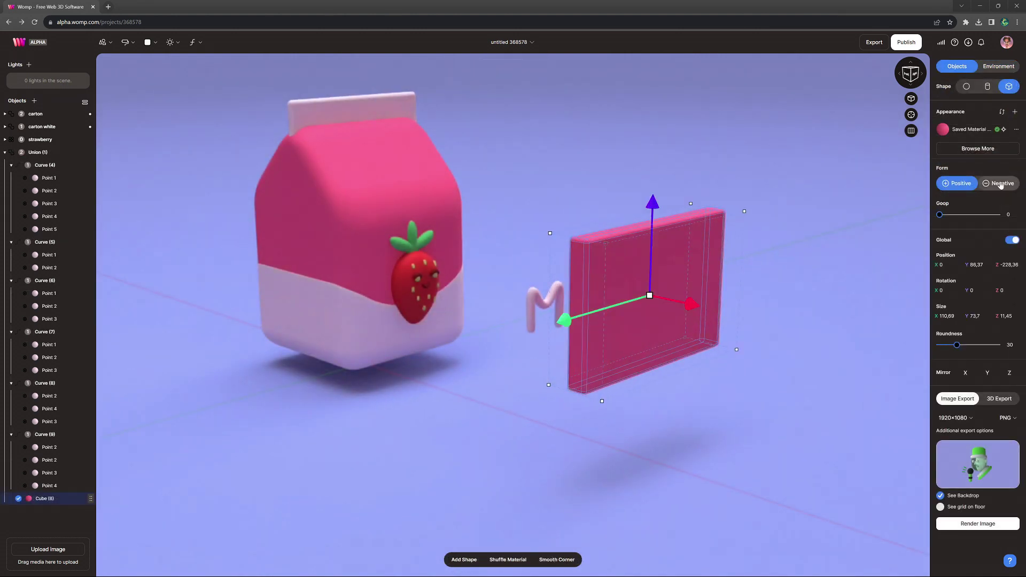
# Make the pink cube in the lettering's union negative and move it into the MILK letters to cut them flat.
pyautogui.click(1001, 183)
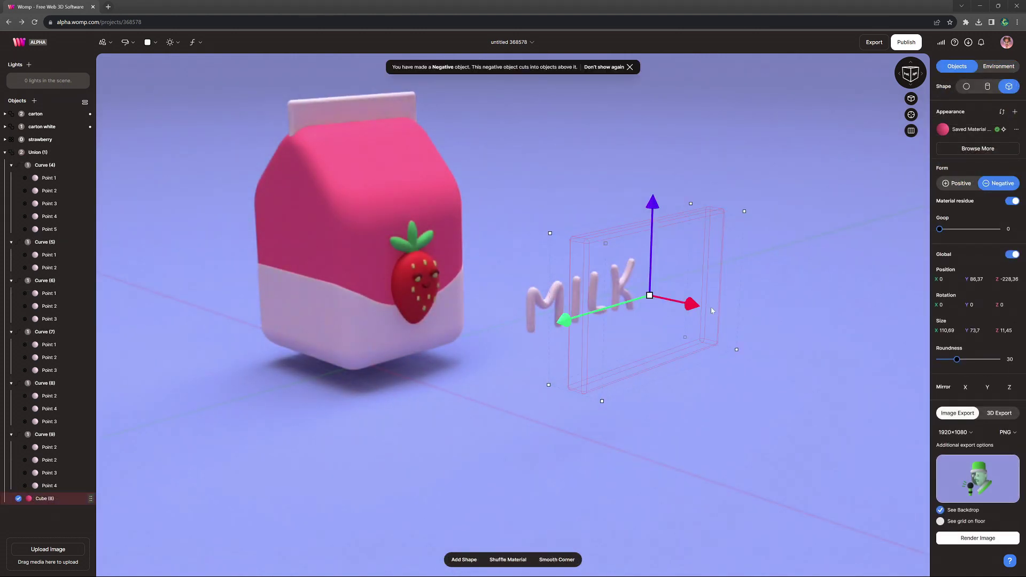
pyautogui.moveTo(689, 303); pyautogui.dragTo(634, 292)
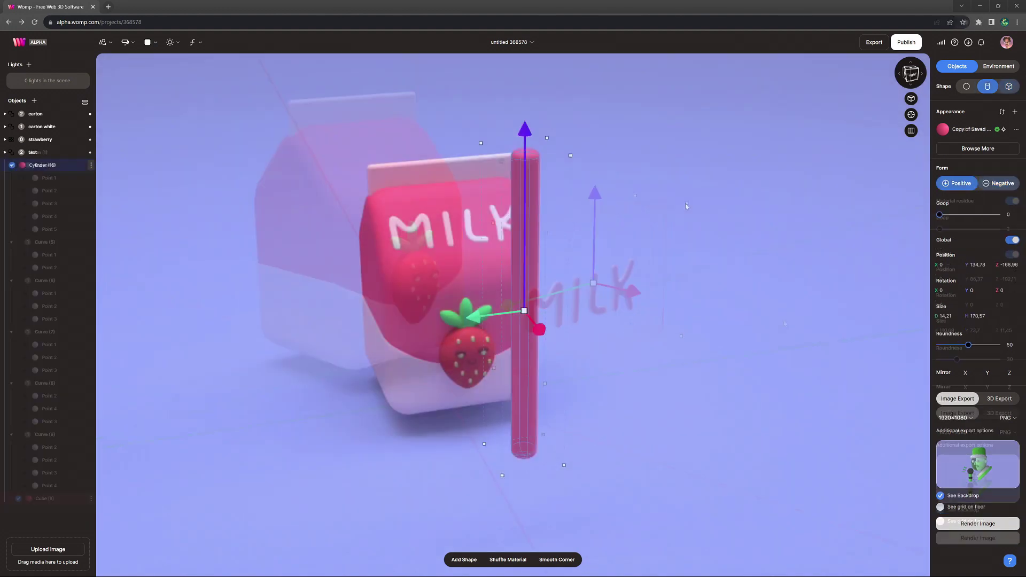
# Duplicate the pink straw cylinder and make the copy negative to hollow out the straw.
pyautogui.hotkey('ctrl', 'v')
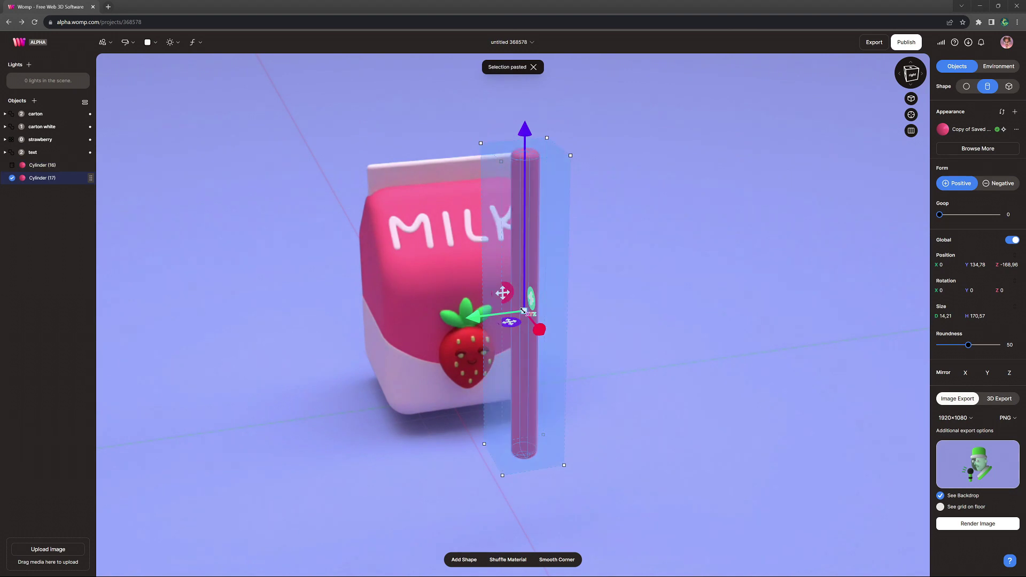
pyautogui.moveTo(524, 217); pyautogui.dragTo(523, 174)
pyautogui.click(998, 183)
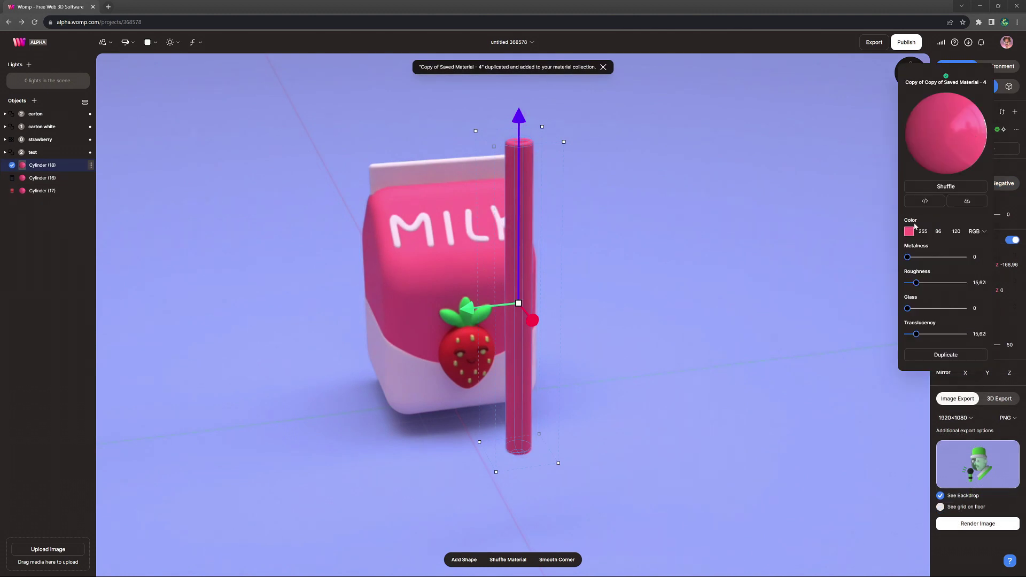
# Recolour the outer straw cylinder's duplicated material to bright blue, RGB 24, 172, 255.
pyautogui.click(908, 231)
pyautogui.click(838, 294)
pyautogui.click(844, 237)
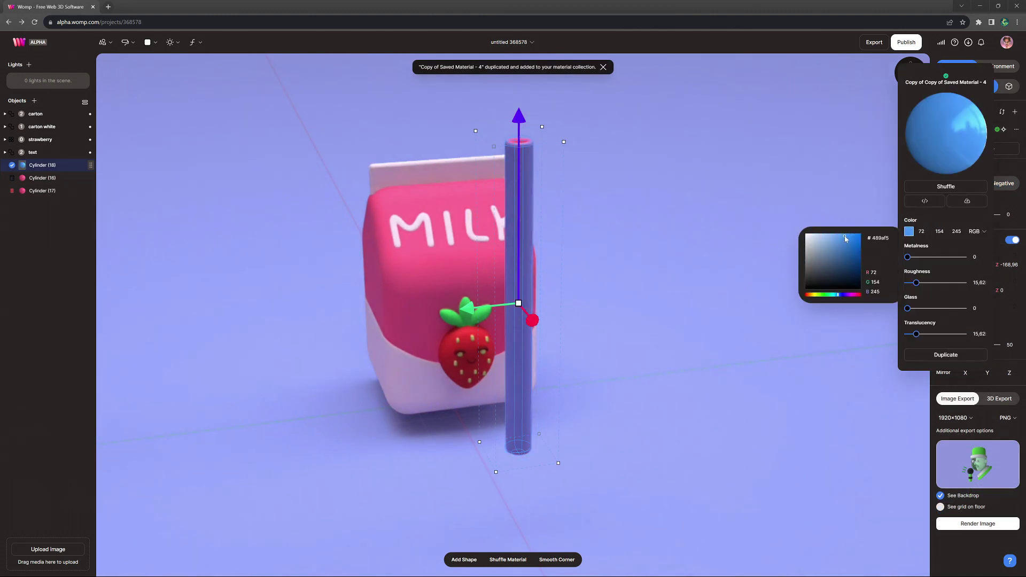
pyautogui.click(836, 294)
pyautogui.click(855, 234)
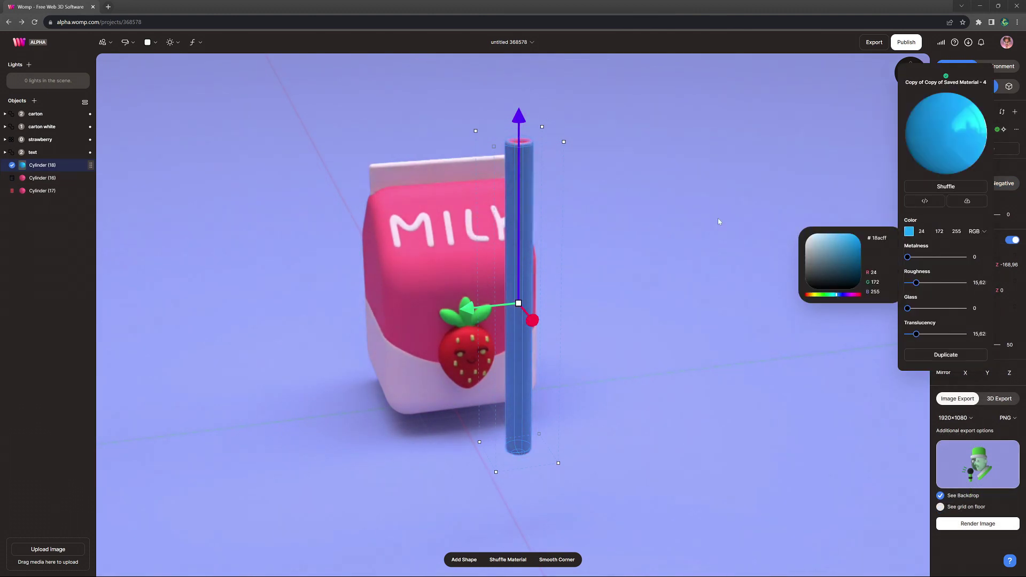
# Turn a copy of the blue cylinder into a flat negative cube, Roundness 0 and about 20 high, cutting the straw's top end.
pyautogui.moveTo(718, 220); pyautogui.dragTo(694, 222)
pyautogui.hotkey('ctrl', 'v')
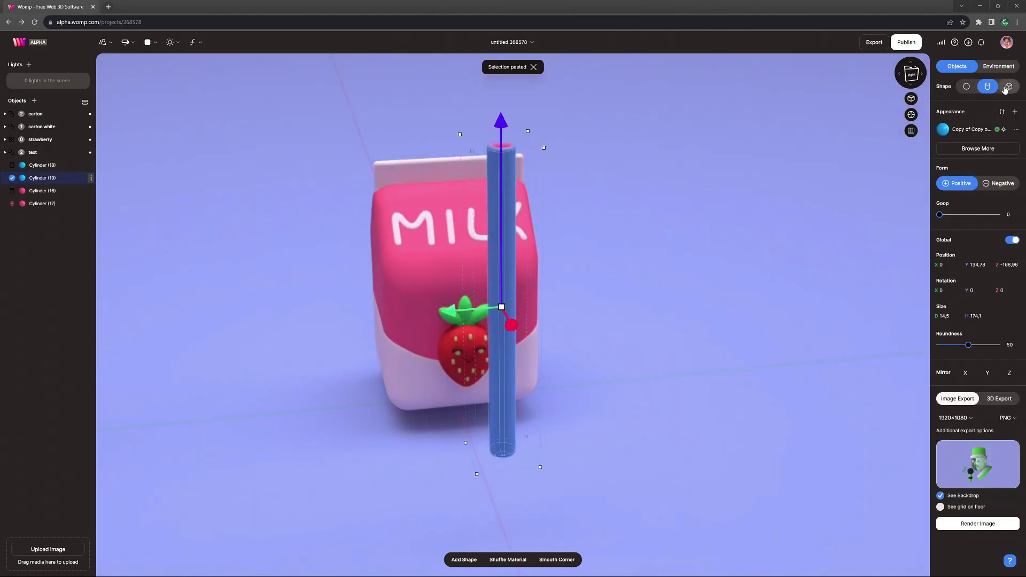
pyautogui.click(1006, 87)
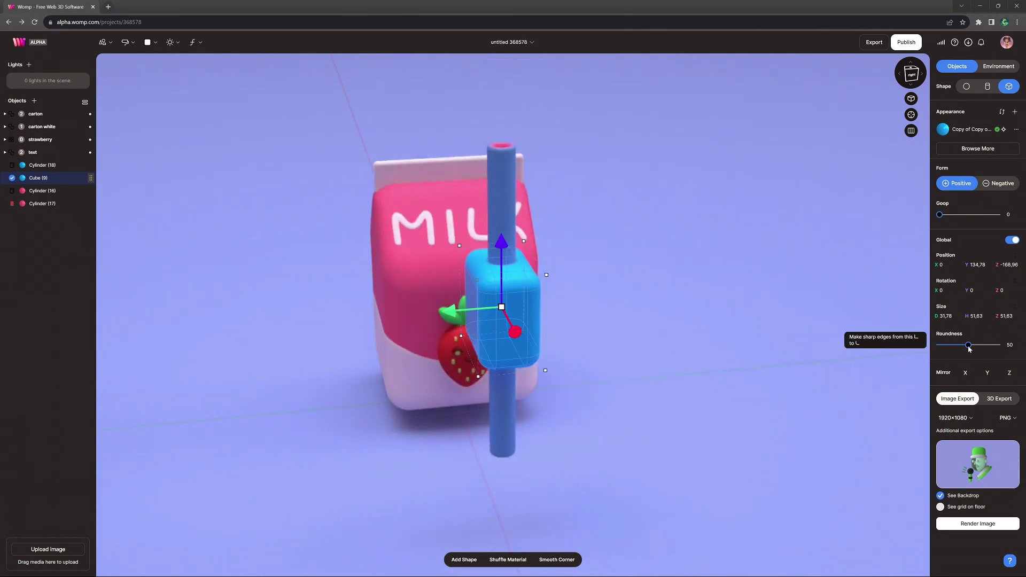
pyautogui.moveTo(968, 345); pyautogui.dragTo(939, 345)
pyautogui.moveTo(545, 324); pyautogui.dragTo(617, 312)
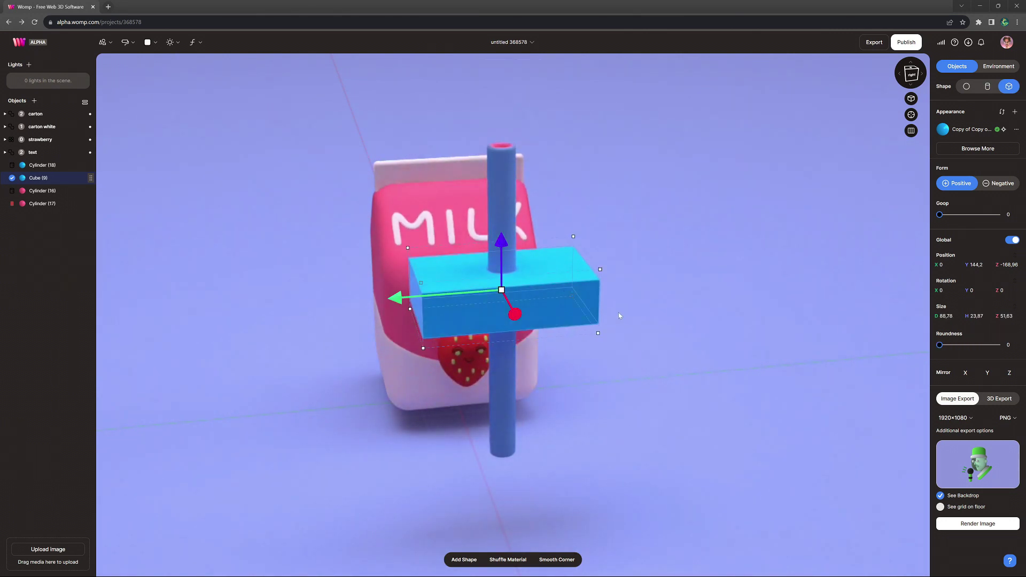
pyautogui.moveTo(515, 281); pyautogui.dragTo(562, 134)
pyautogui.press('n')
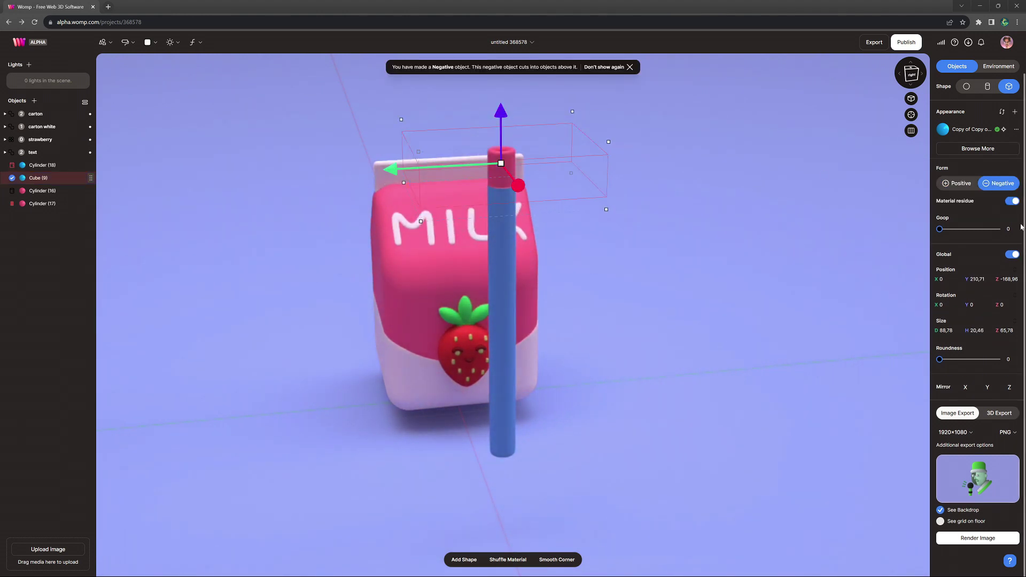
# Duplicate the negative cube down the length of the straw to cut the blue cylinder into stripes.
pyautogui.hotkey('ctrl', 'd')
pyautogui.moveTo(506, 113); pyautogui.dragTo(526, 363)
pyautogui.hotkey('ctrl', 'd')
pyautogui.hotkey('ctrl', 'd')
pyautogui.click(38, 178)
pyautogui.keyDown('shift'); pyautogui.click(38, 216); pyautogui.keyUp('shift')
pyautogui.moveTo(517, 315); pyautogui.dragTo(566, 88)
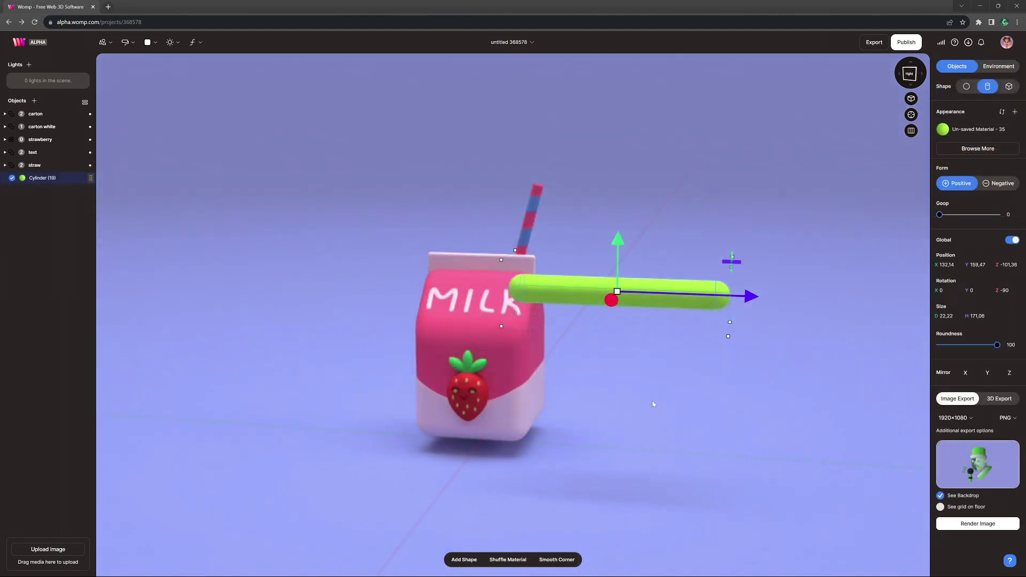
# Cross the green cylinder with an upright copy at Goop 200 to form a four-pointed star, and group both as sparkles.
pyautogui.hotkey('ctrl', 'v')
pyautogui.moveTo(612, 298); pyautogui.dragTo(625, 422)
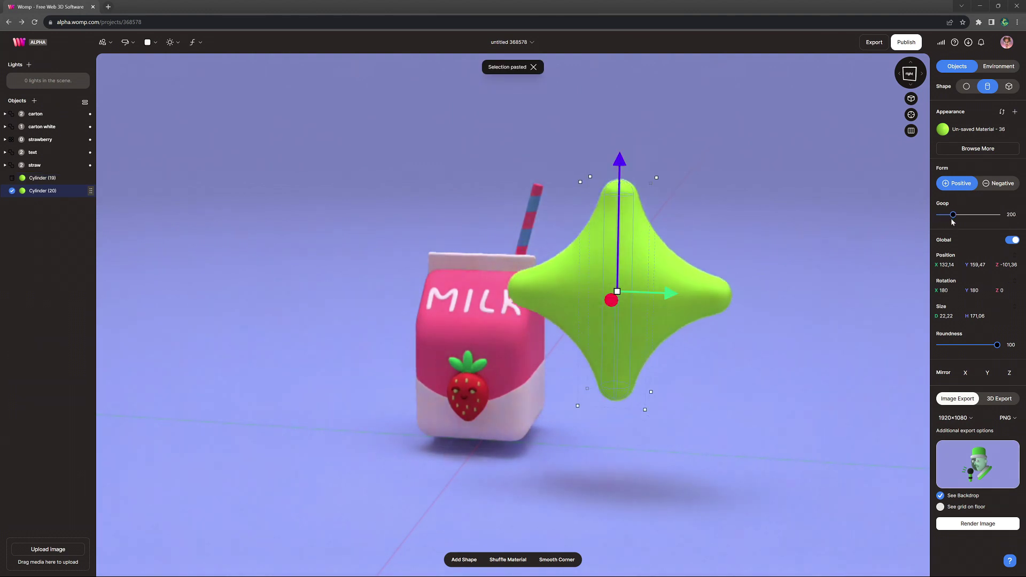
pyautogui.click(45, 178)
pyautogui.keyDown('shift'); pyautogui.click(65, 191); pyautogui.keyUp('shift')
pyautogui.hotkey('ctrl', 'g')
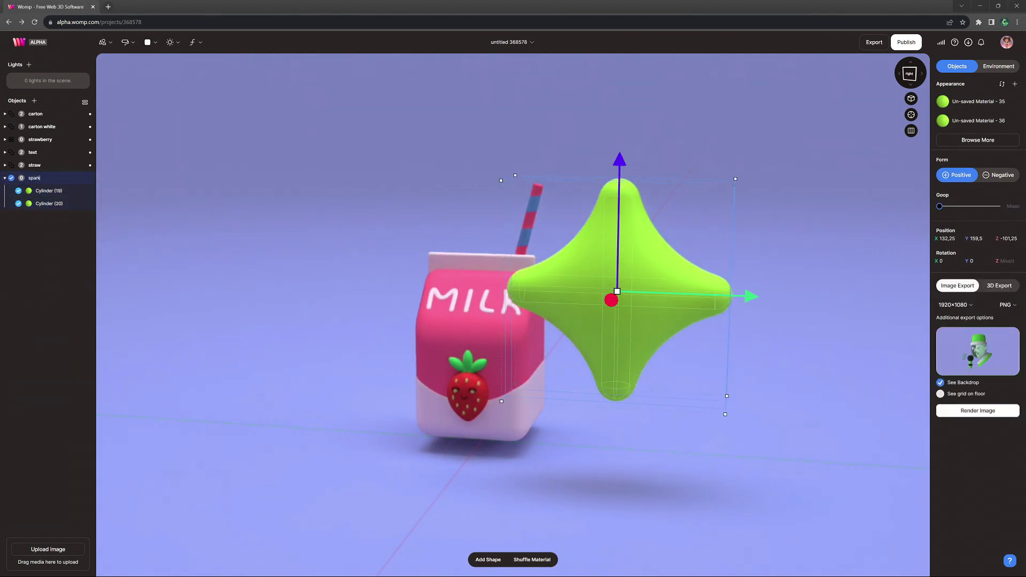
# Shrink the sparkle and arrange it with two copies around the carton's top, two beside the straw and one opposite.
pyautogui.moveTo(515, 175); pyautogui.dragTo(582, 240)
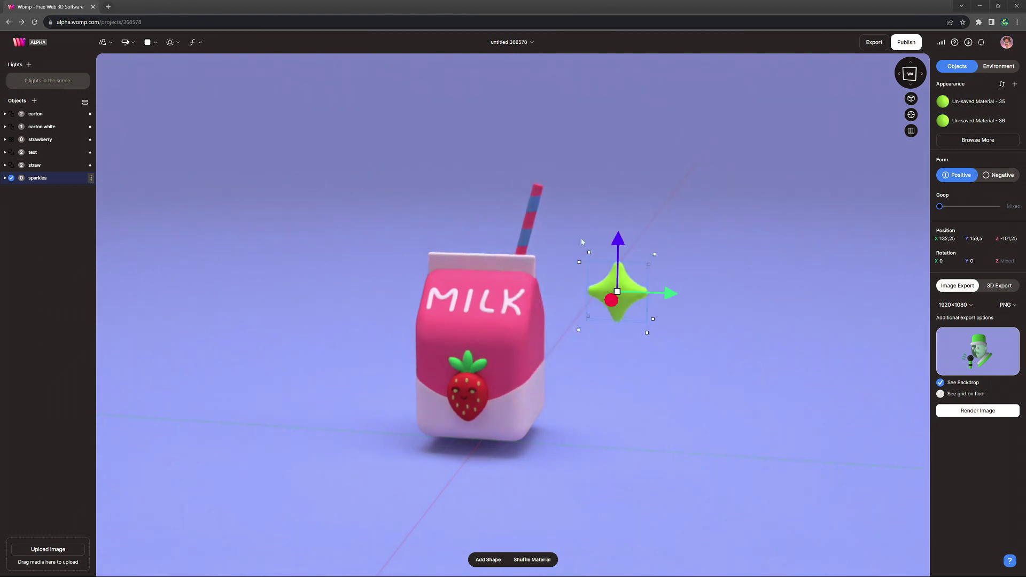
pyautogui.moveTo(611, 299); pyautogui.dragTo(635, 266)
pyautogui.moveTo(700, 258); pyautogui.dragTo(657, 257)
pyautogui.moveTo(604, 219); pyautogui.dragTo(661, 159)
pyautogui.moveTo(691, 212); pyautogui.dragTo(697, 215)
pyautogui.hotkey('ctrl', 'd')
pyautogui.moveTo(659, 160); pyautogui.dragTo(395, 218)
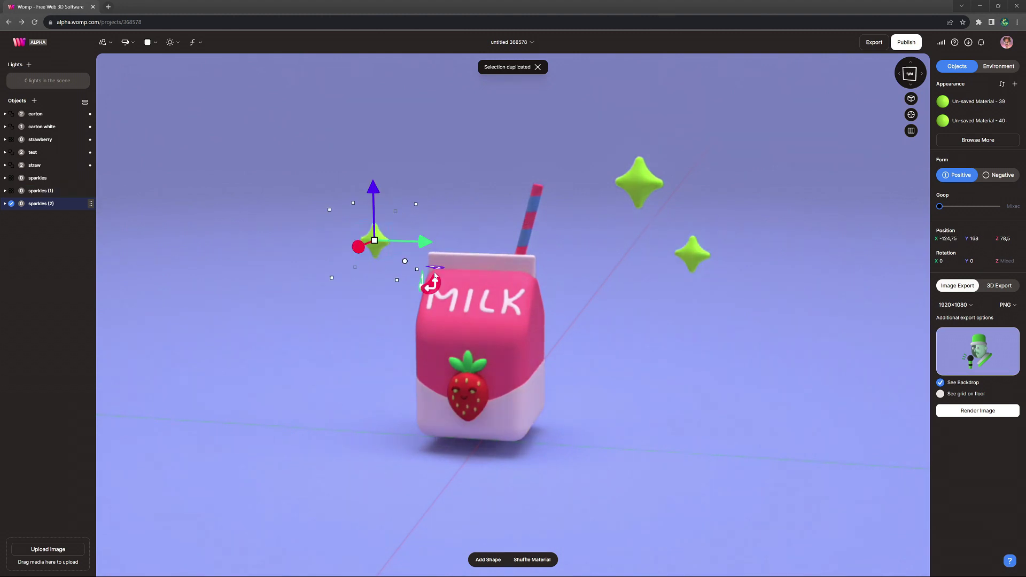
pyautogui.click(389, 222)
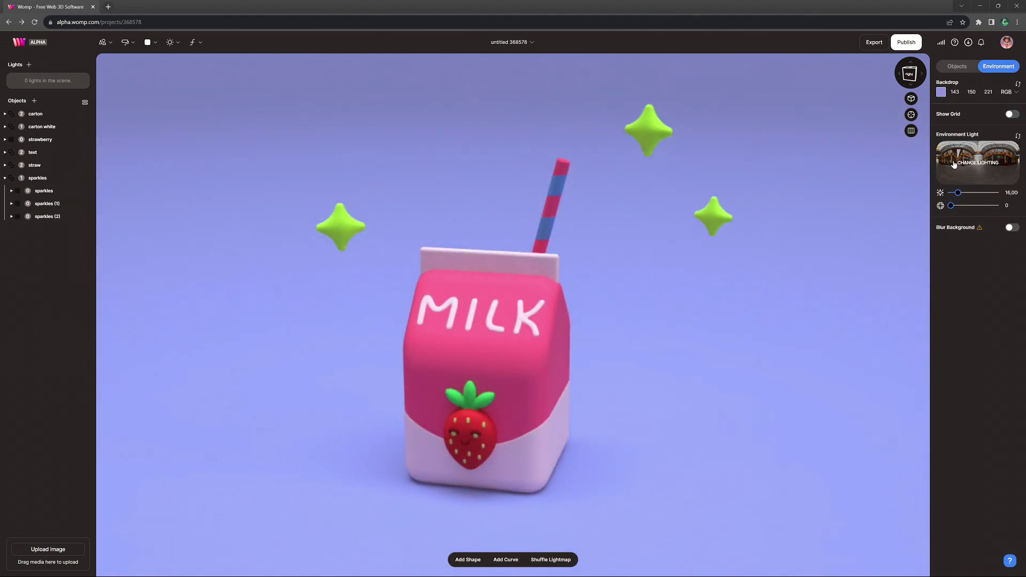
# Change the environment light to Cloudy Cliffside after trying Chinese Garden.
pyautogui.click(954, 165)
pyautogui.scroll(-1, 140, 279)
pyautogui.click(140, 273)
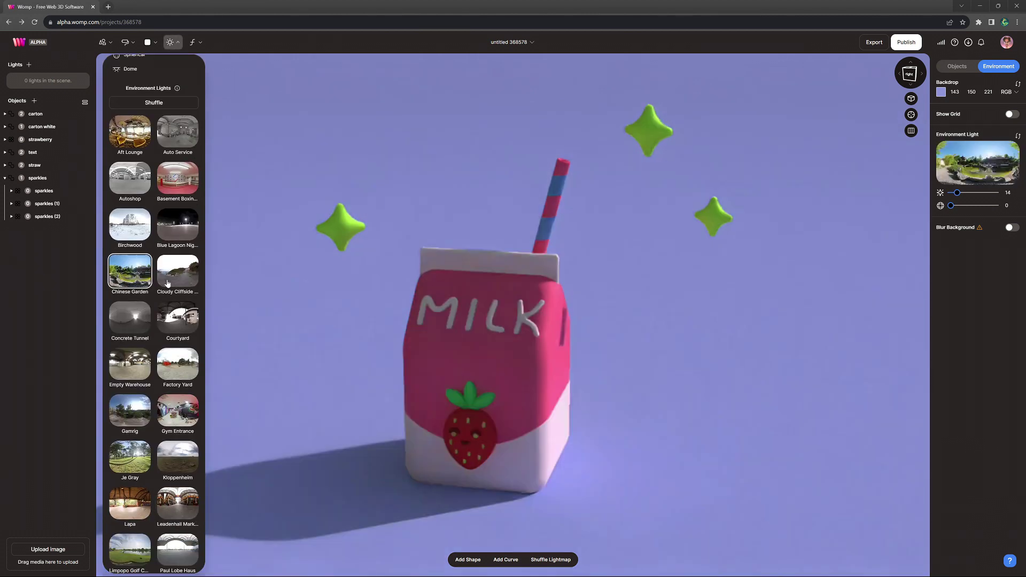
pyautogui.click(182, 282)
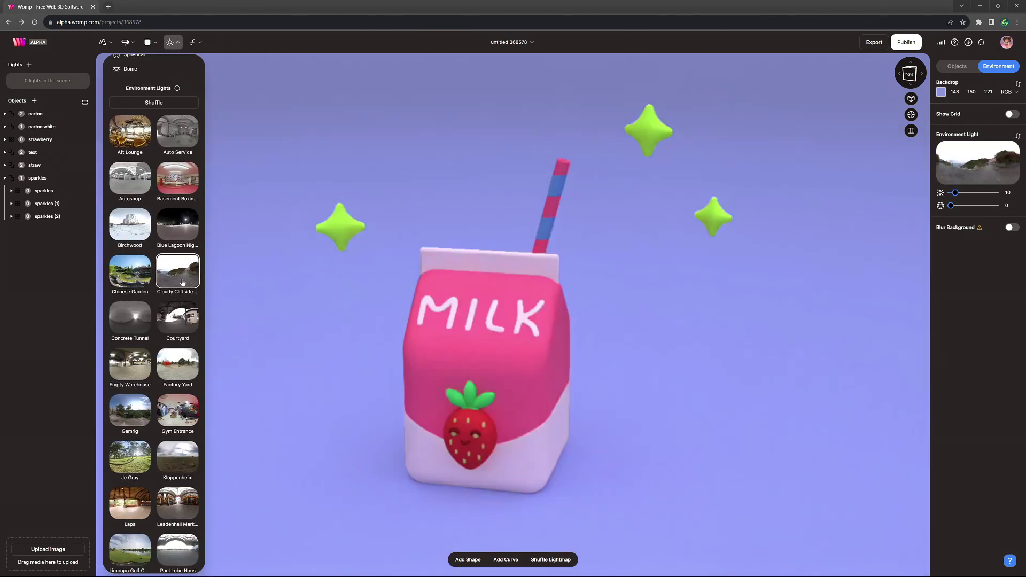
# Change the environment light to Gamrig and raise its intensity to 23.
pyautogui.click(135, 319)
pyautogui.scroll(-4, 134, 320)
pyautogui.click(130, 283)
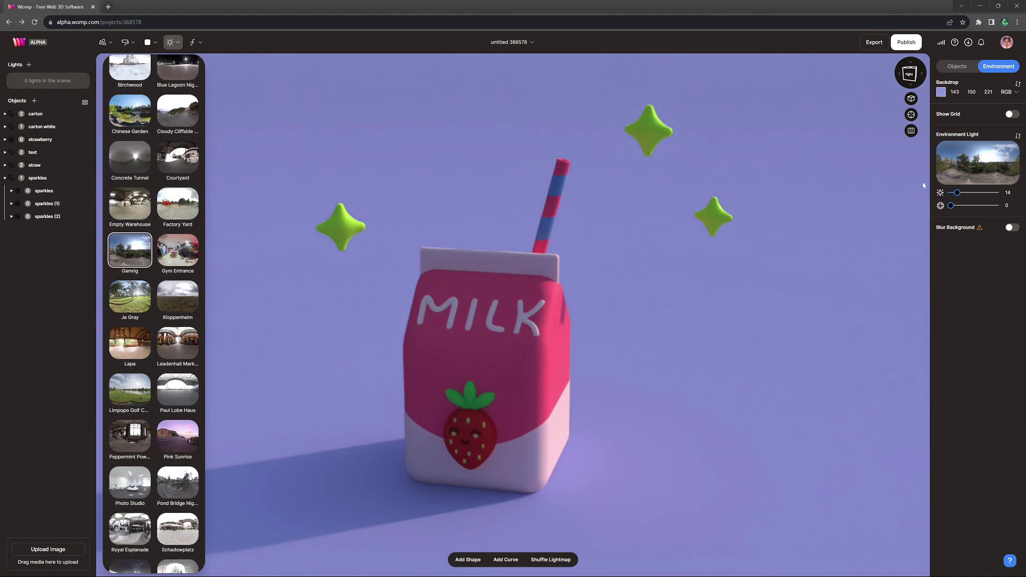
pyautogui.moveTo(957, 193); pyautogui.dragTo(960, 193)
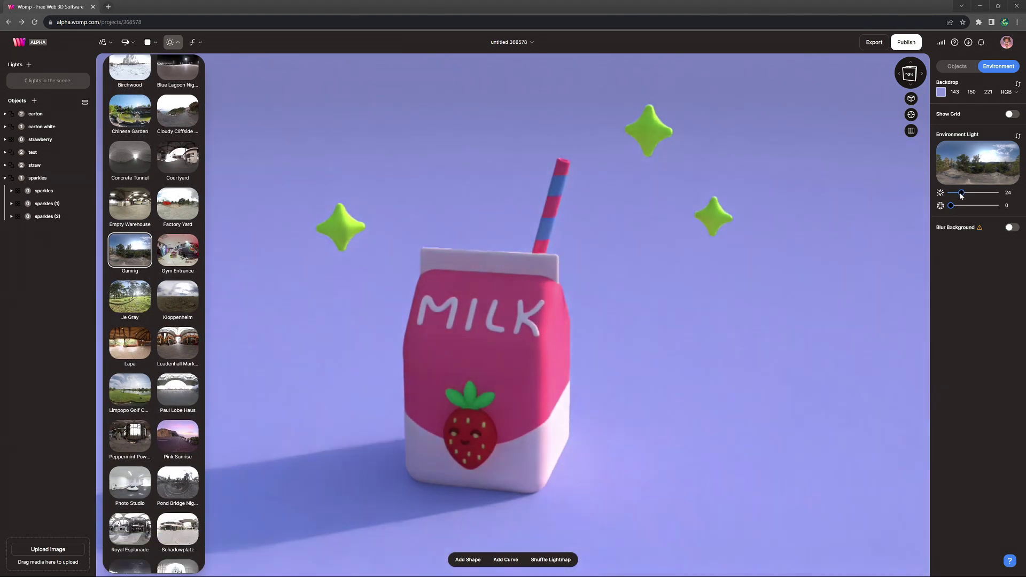
pyautogui.click(960, 194)
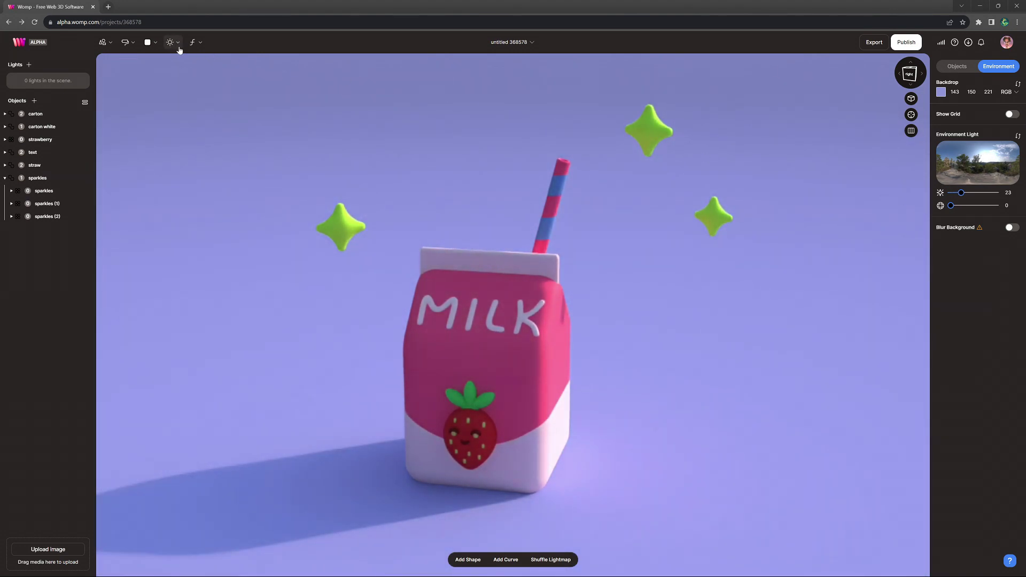
# Add a spherical light, raise it above the ground and move it beside the carton on the straw's side.
pyautogui.click(176, 44)
pyautogui.click(134, 95)
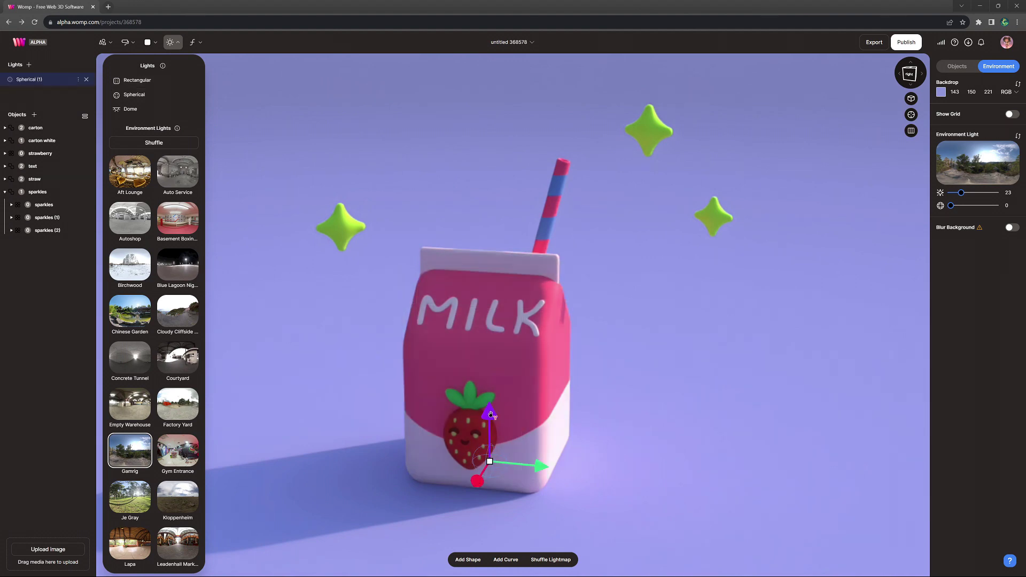
pyautogui.moveTo(490, 414); pyautogui.dragTo(490, 320)
pyautogui.moveTo(542, 371); pyautogui.dragTo(590, 362)
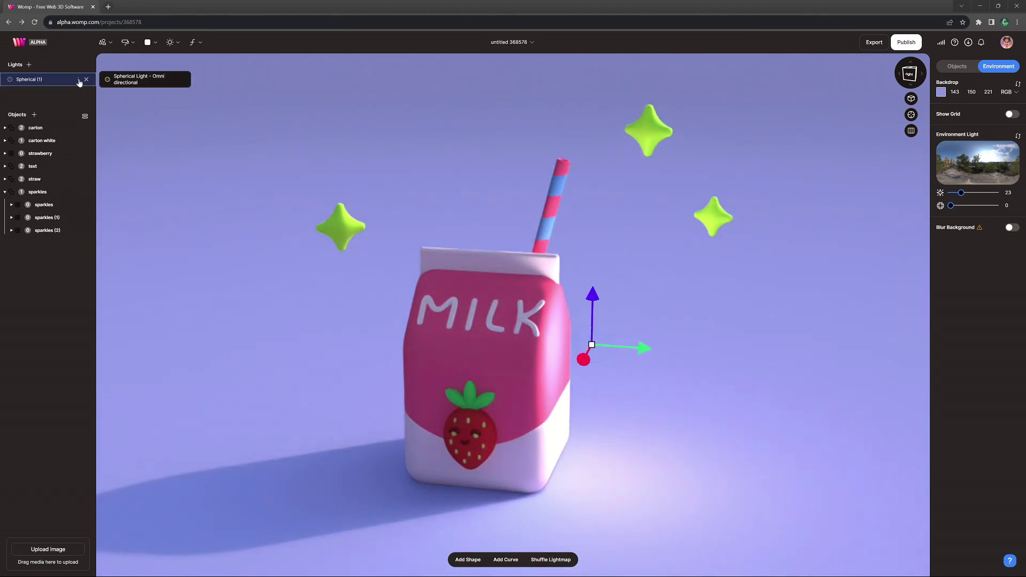
# Tint the spherical light pink, then move it slightly farther from the carton and forward.
pyautogui.click(78, 80)
pyautogui.click(74, 131)
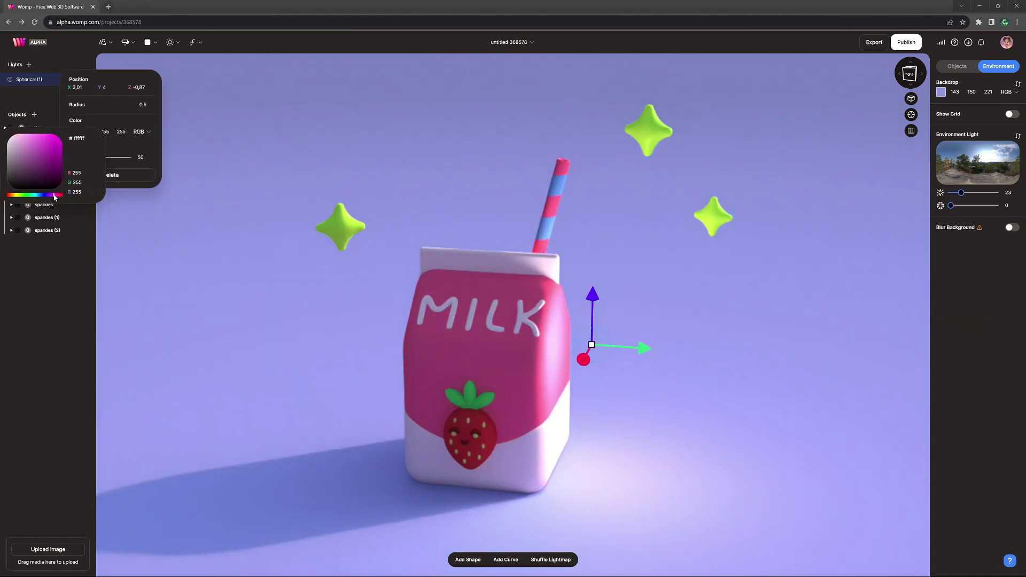
pyautogui.click(56, 137)
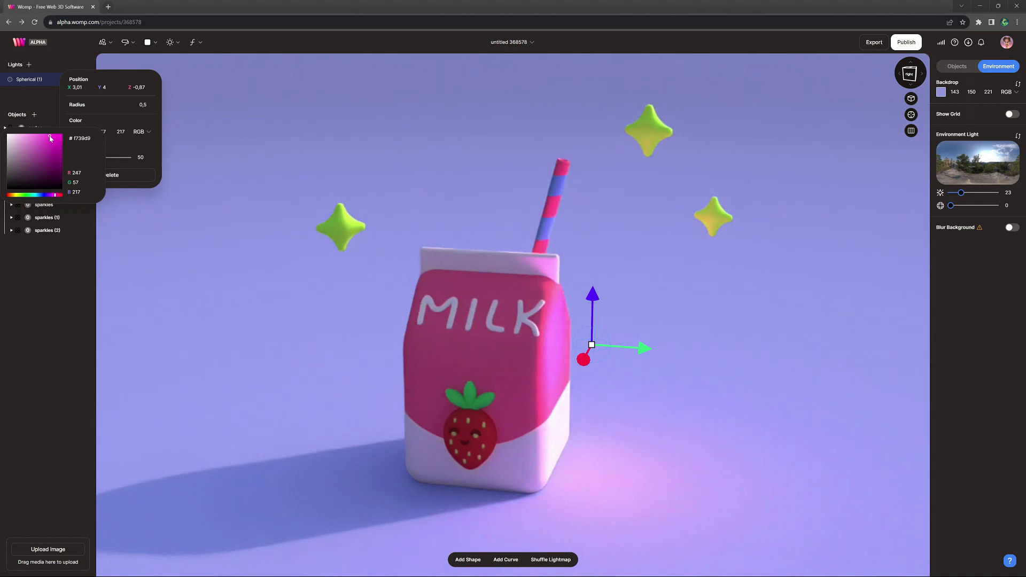
pyautogui.moveTo(50, 138); pyautogui.dragTo(47, 140)
pyautogui.moveTo(644, 350); pyautogui.dragTo(678, 354)
pyautogui.moveTo(610, 361); pyautogui.dragTo(601, 380)
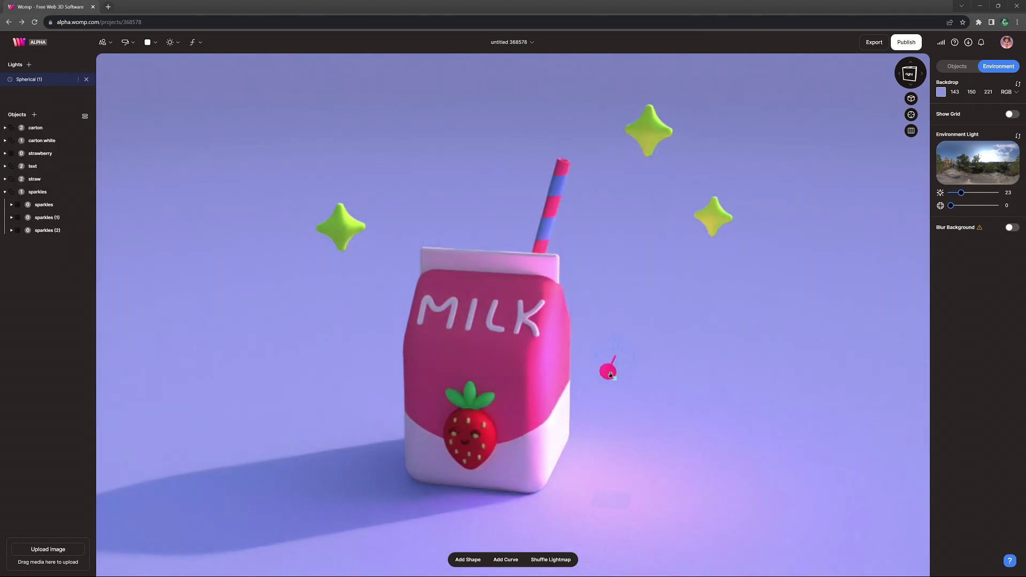
pyautogui.click(604, 378)
# Duplicate the pink light, place the copy on the carton's opposite side and shift its hue to yellow-orange.
pyautogui.hotkey('ctrl', 'c')
pyautogui.hotkey('ctrl', 'v')
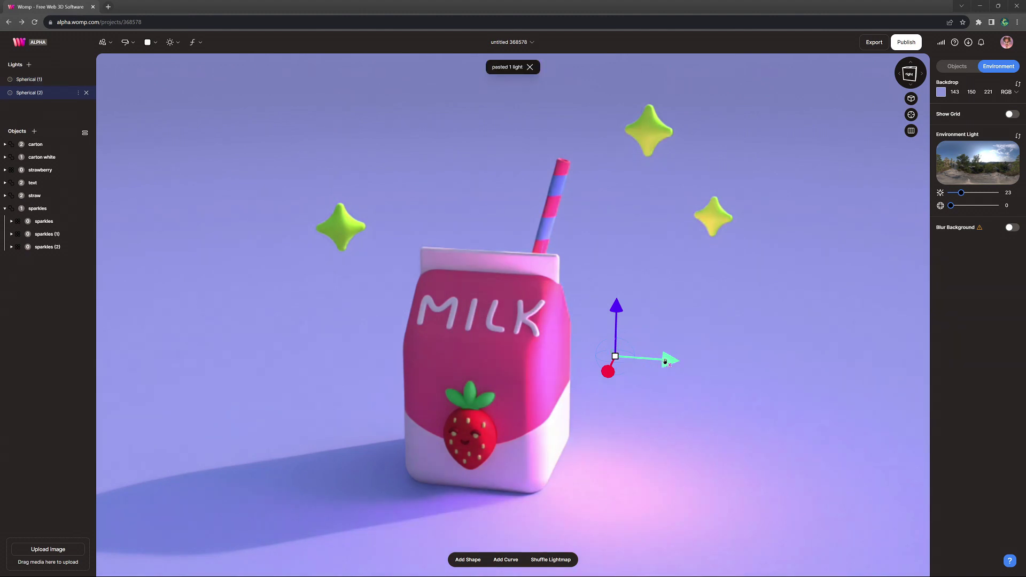
pyautogui.moveTo(667, 360); pyautogui.dragTo(410, 328)
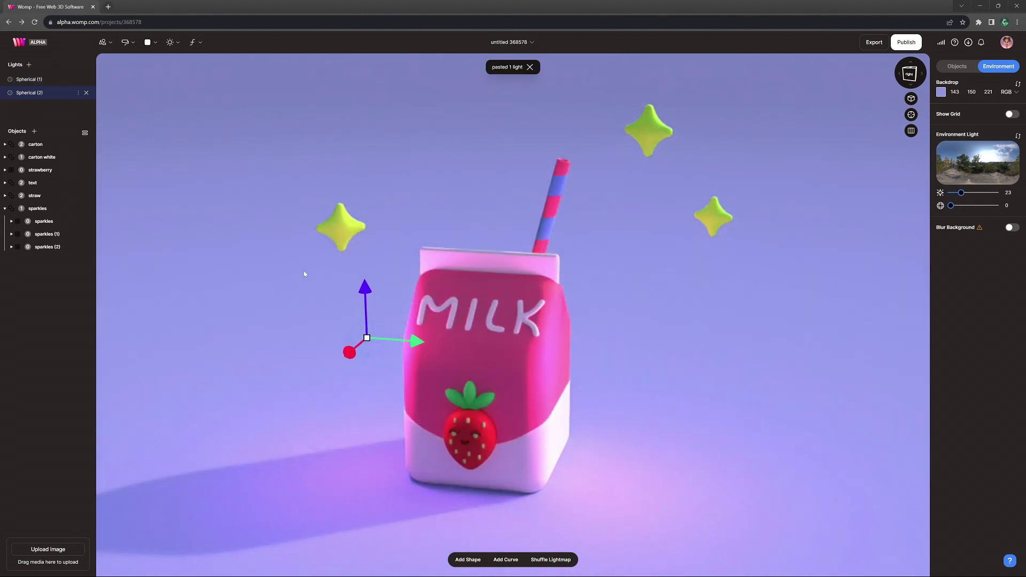
pyautogui.click(78, 93)
pyautogui.click(75, 132)
pyautogui.moveTo(54, 194); pyautogui.dragTo(13, 198)
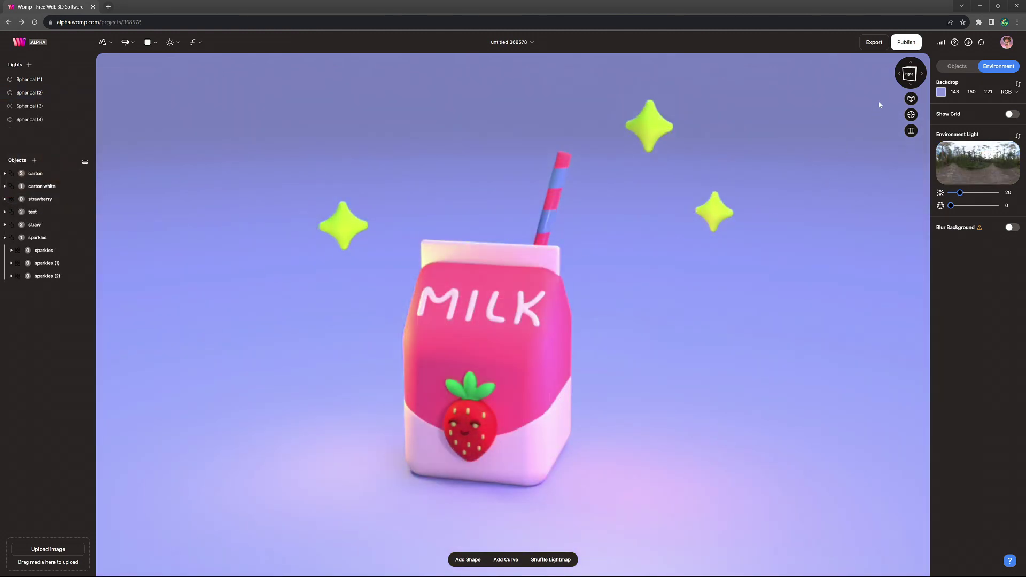
# Prepare the project for publishing with a Square thumbnail after previewing Portrait, and title it Cute Milk <3.
pyautogui.click(907, 45)
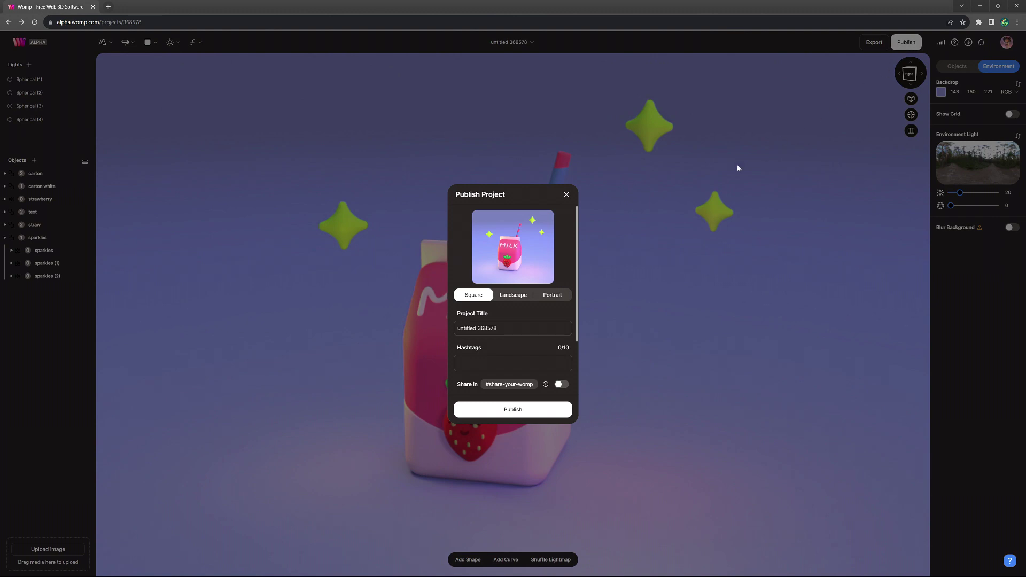
pyautogui.click(546, 301)
pyautogui.click(513, 296)
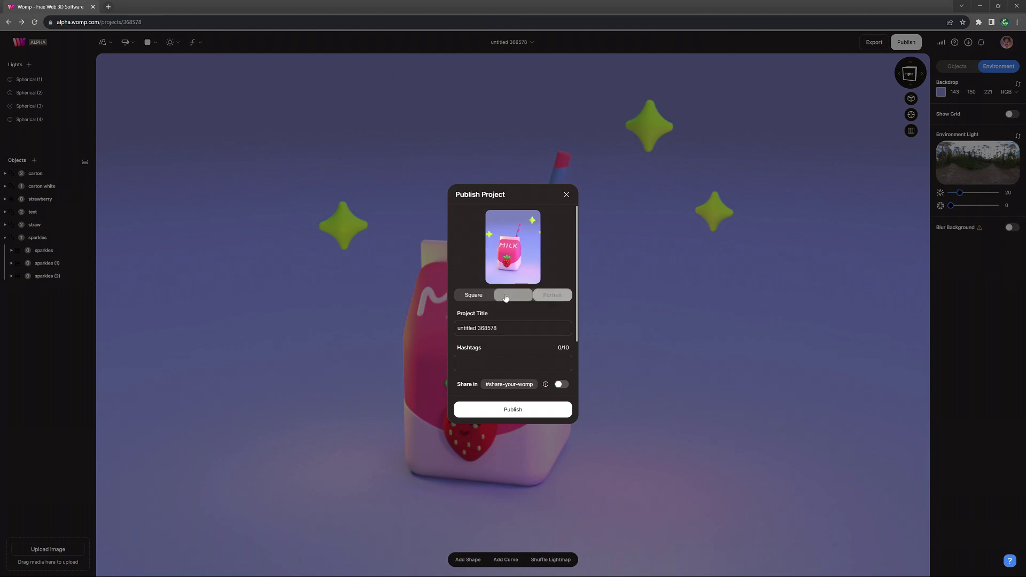
pyautogui.click(468, 301)
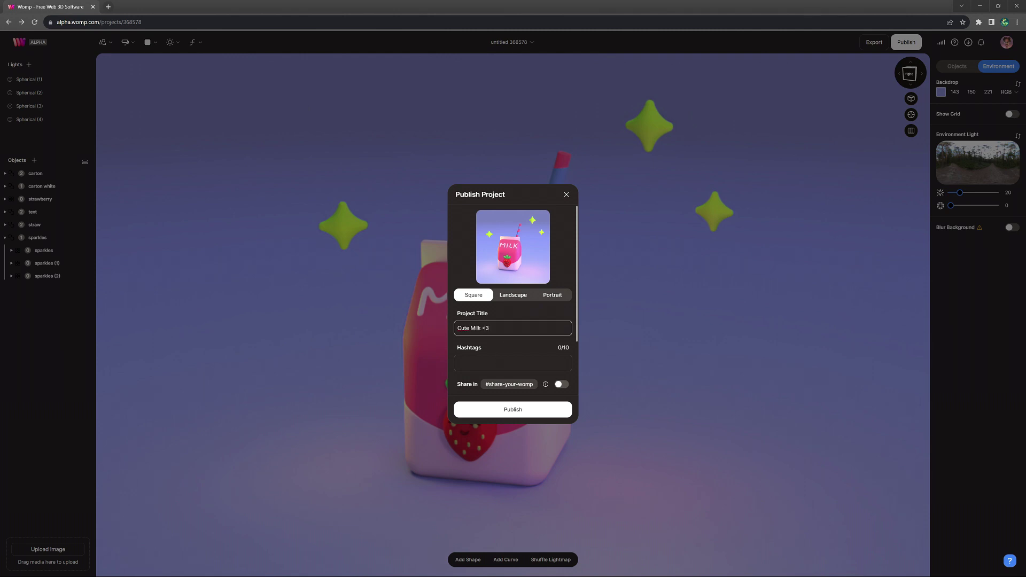
# Add the hashtag #easy to the project being published.
pyautogui.click(456, 363)
pyautogui.write('#easy')
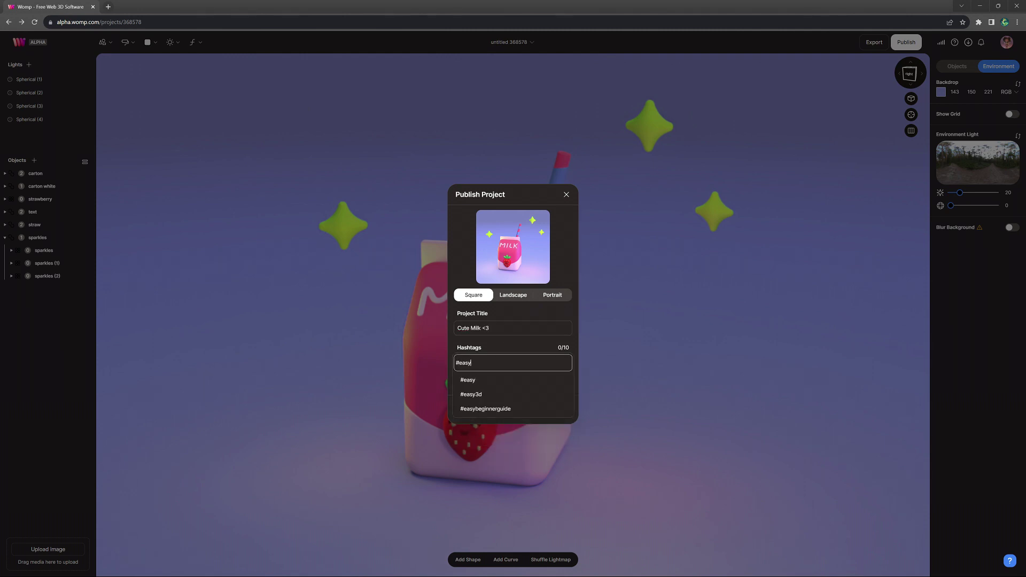
pyautogui.press('Return')
pyautogui.click(525, 348)
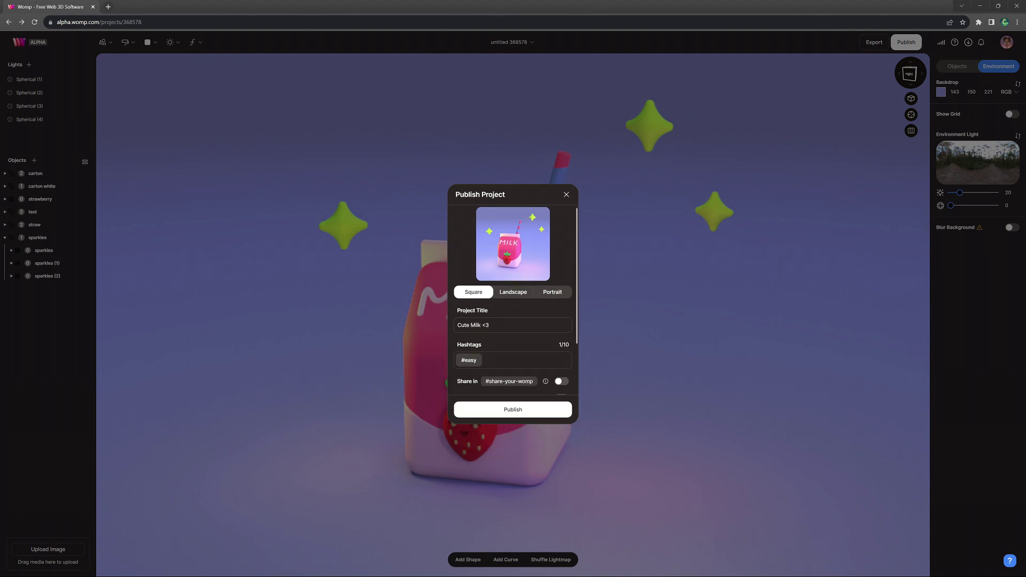
# Enable sharing in #share-your-womp and set the project's license to CC BY.
pyautogui.scroll(-2, 542, 343)
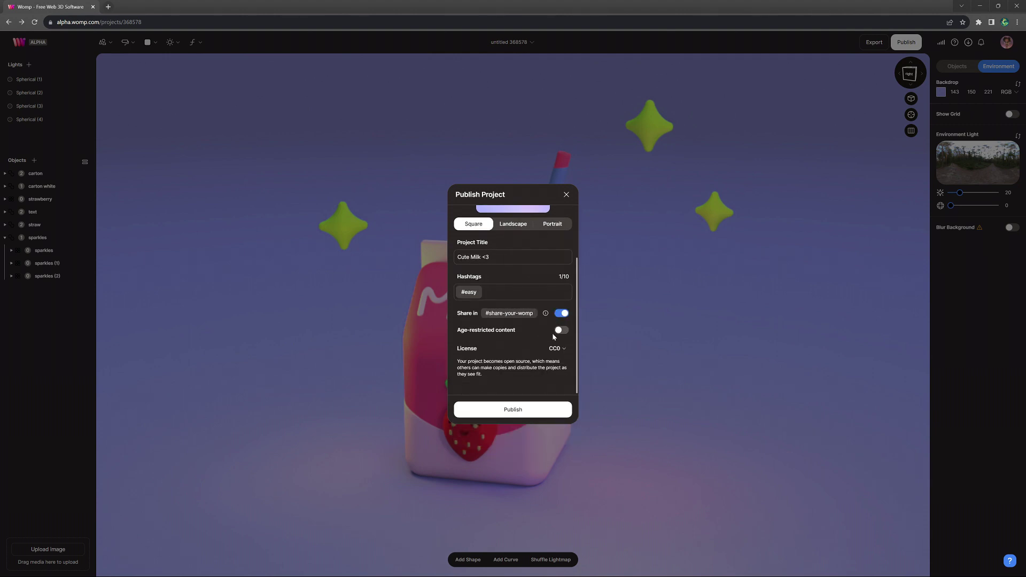
pyautogui.click(559, 349)
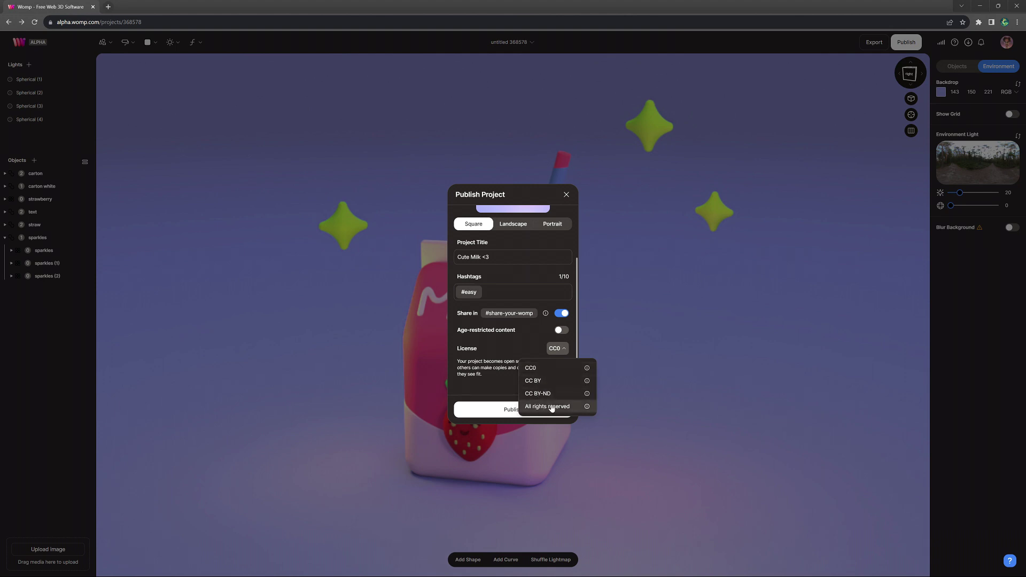
pyautogui.click(557, 385)
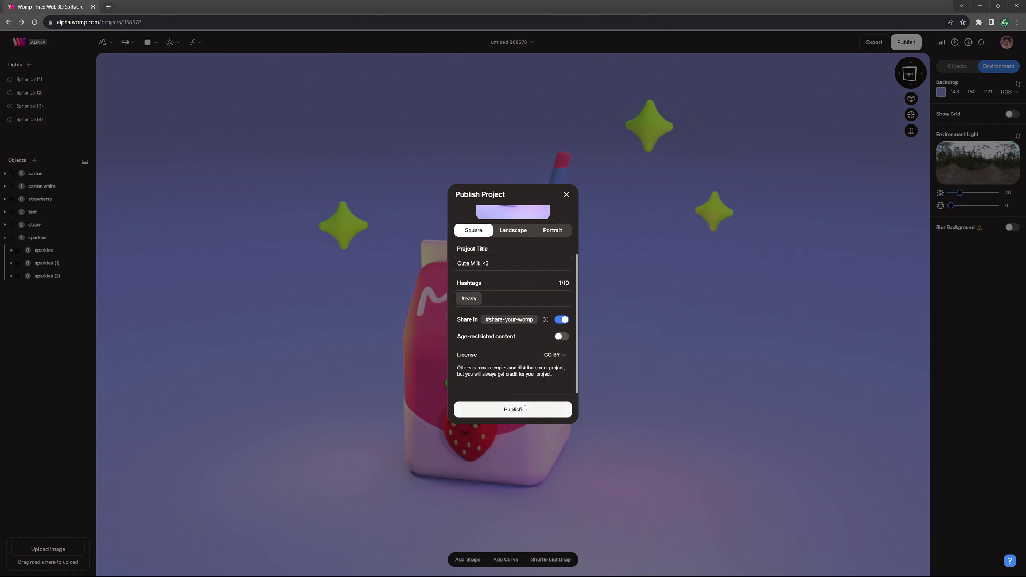